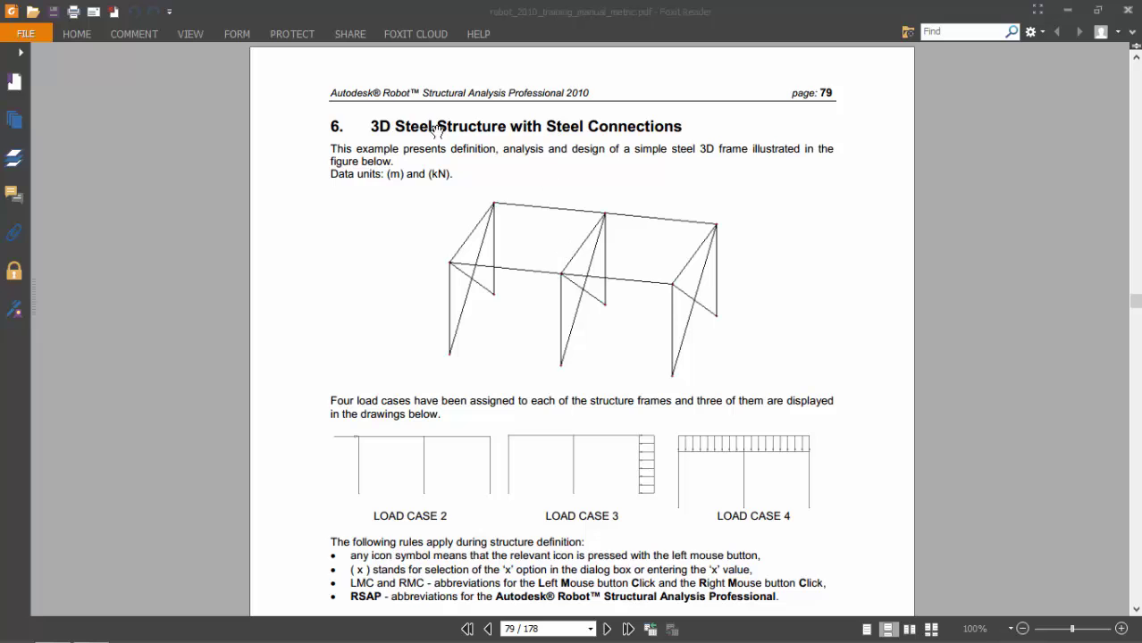
Step: Scroll the PDF manual to section 6.1 Model Definition
scroll(318, 114, "up", 2, "ctrl")
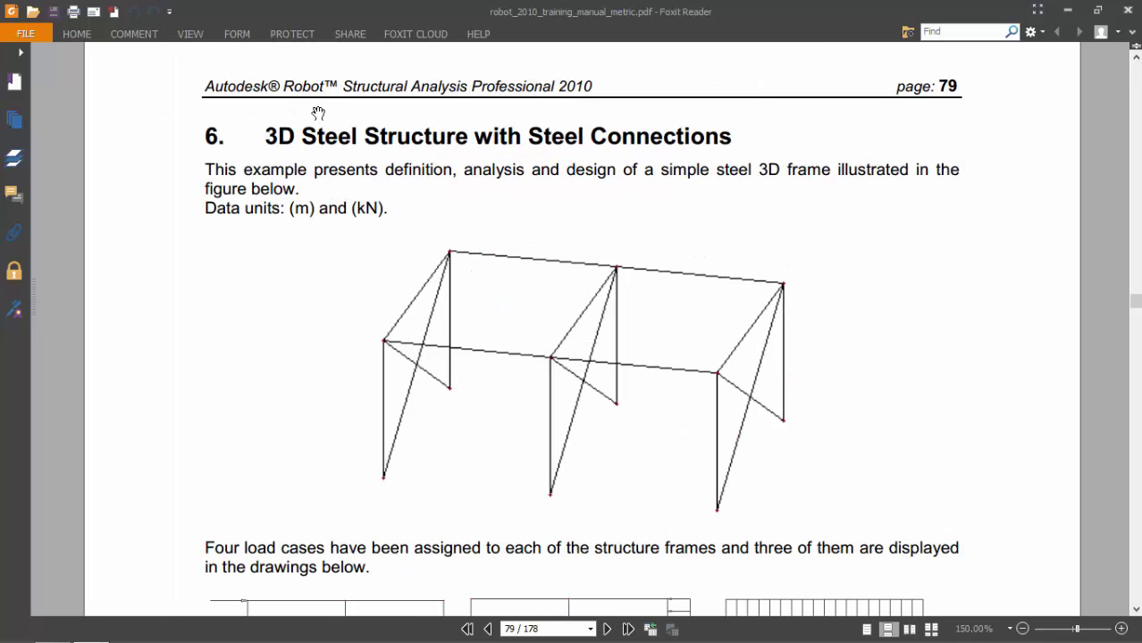
scroll(331, 170, "down", 10)
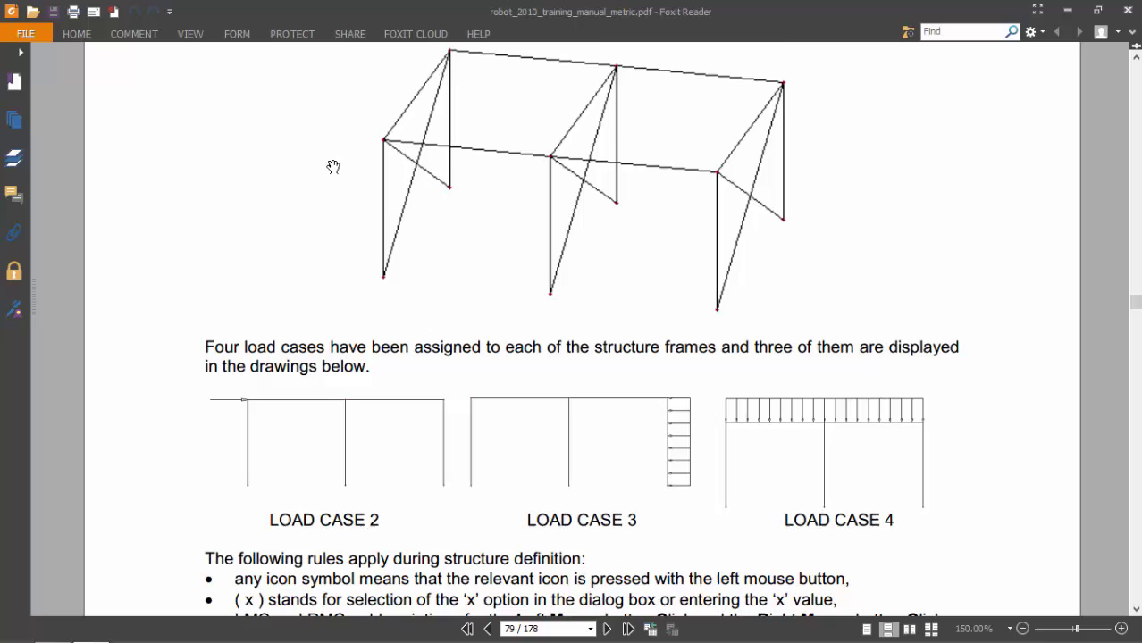
scroll(421, 271, "down", 1)
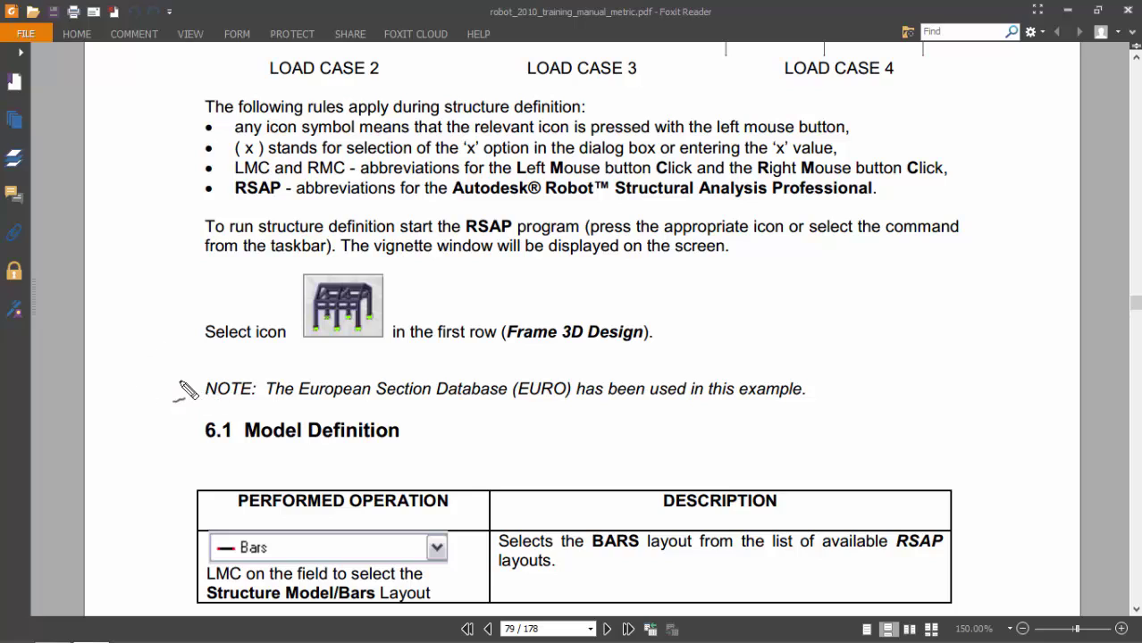
Step: Mark the operations table, NOTE line and Bars field, clear the marks, and switch to Robot
mouse_move(176, 359)
left_mouse_down()
mouse_move(157, 429)
mouse_move(185, 480)
mouse_move(194, 473)
left_mouse_up()
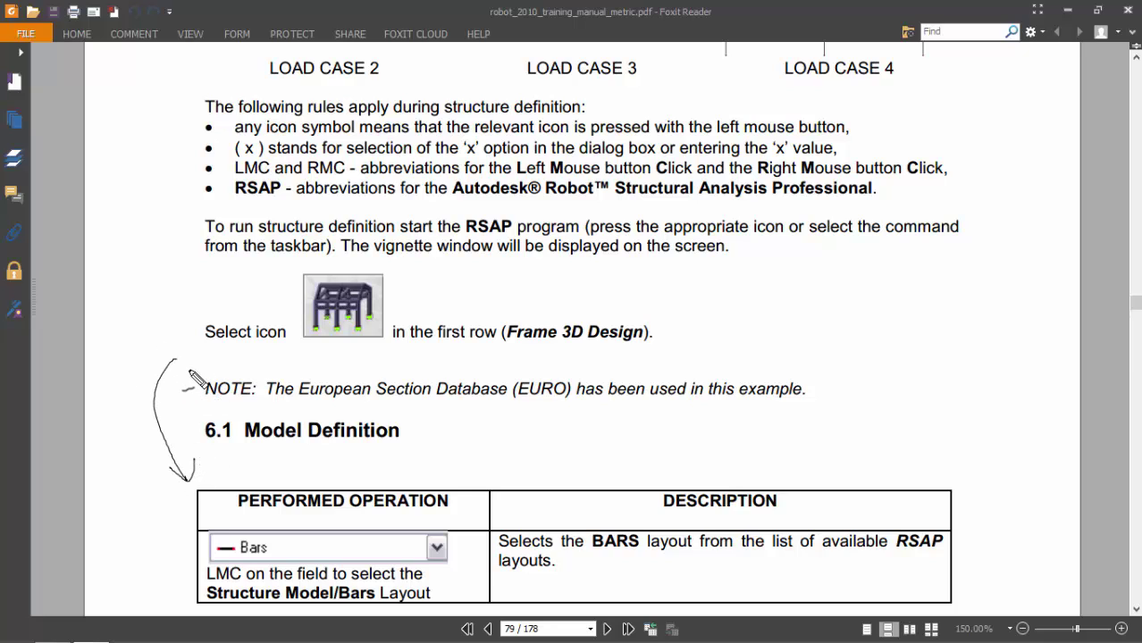
left_click_drag(192, 374, 189, 372)
left_click_drag(150, 539, 181, 546)
left_click_drag(166, 536, 164, 553)
key("Escape")
key("alt+Tab")
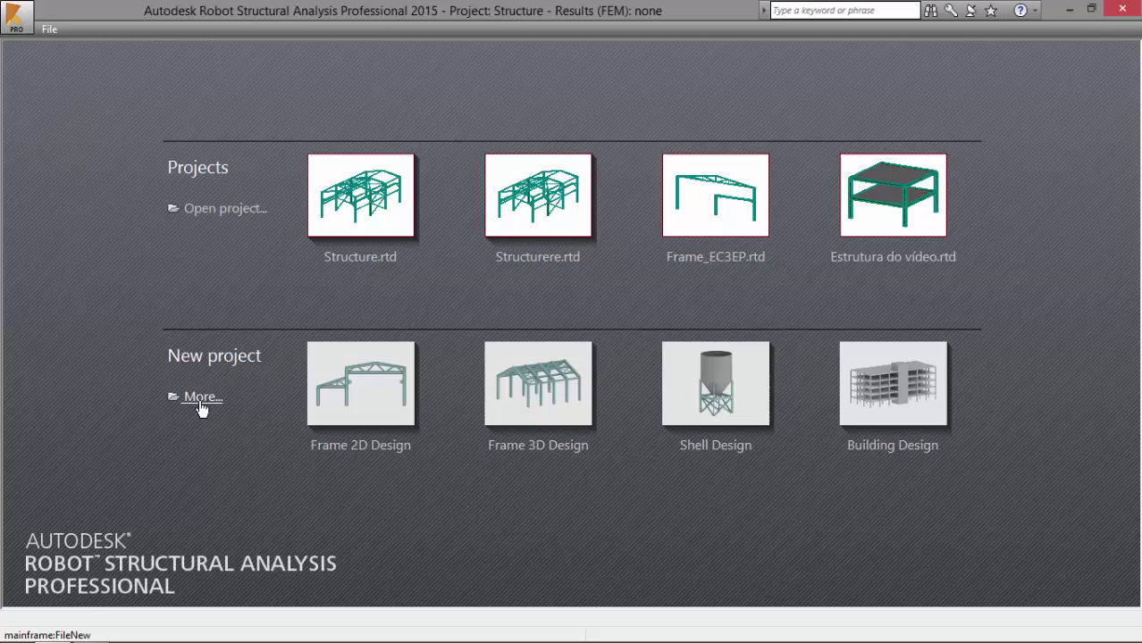
Step: Start a new Frame 3D Design project from the full list of project types
left_click(201, 403)
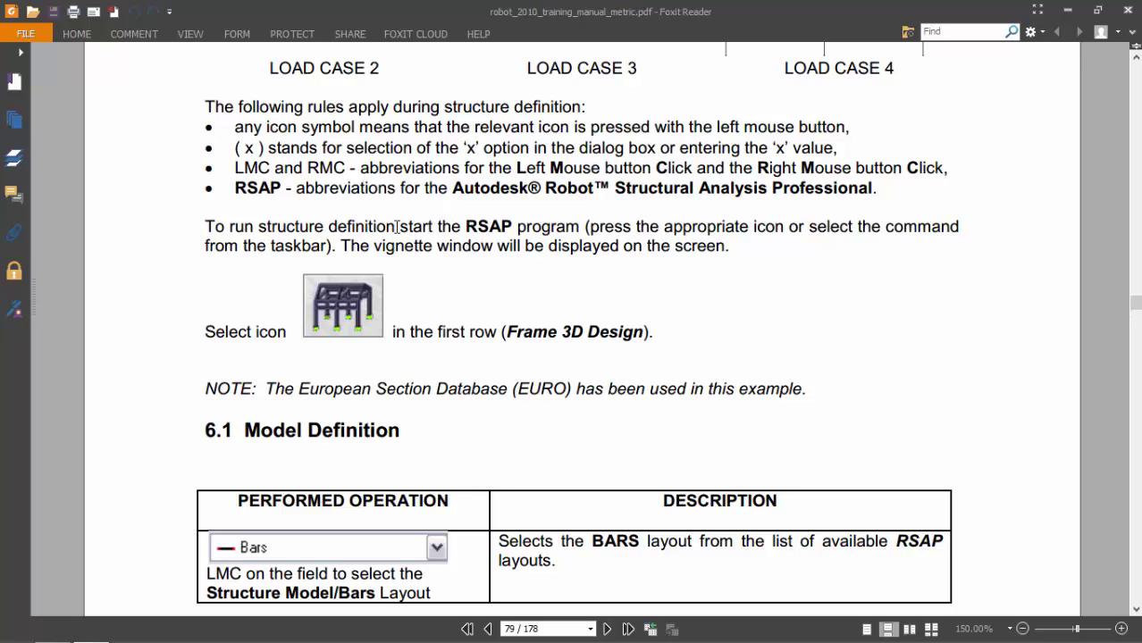
scroll(631, 255, "down", 3)
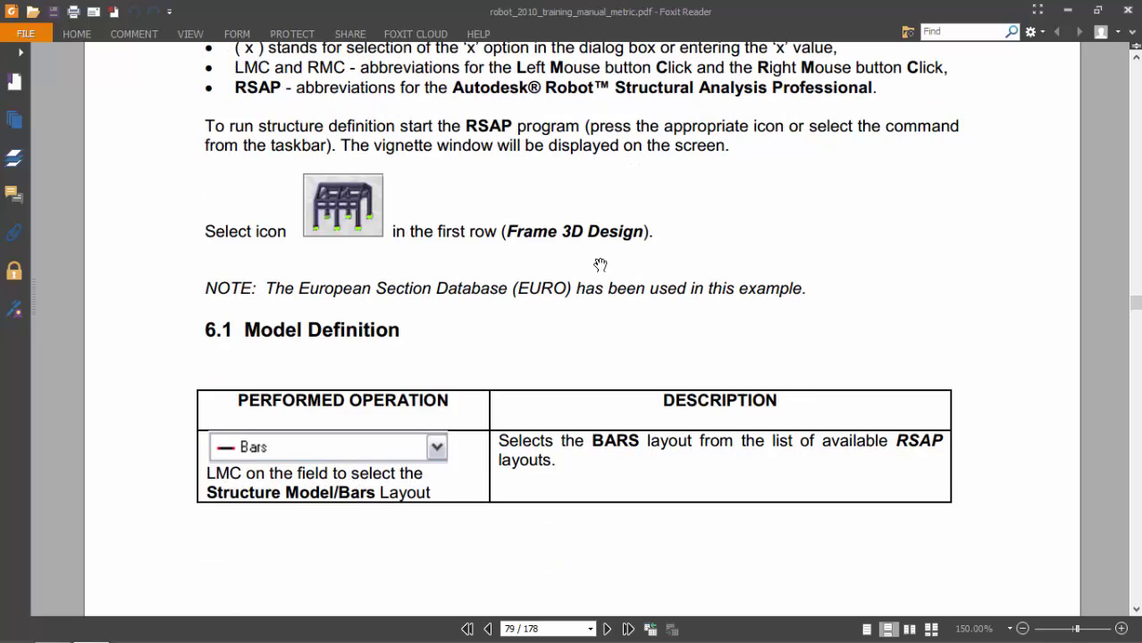
key("alt+Tab")
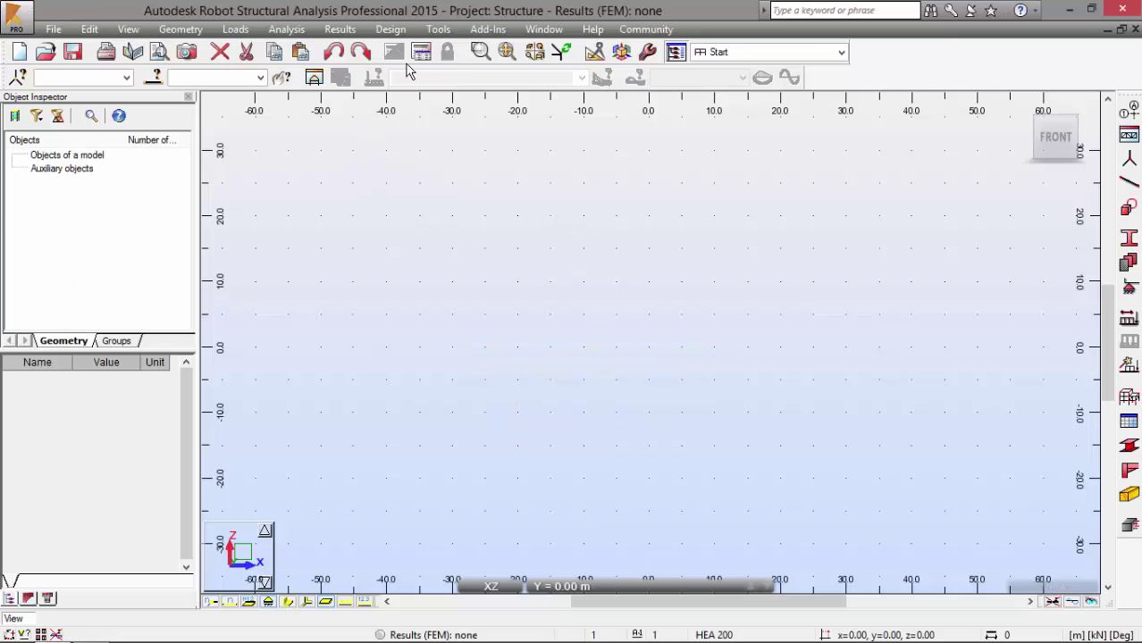
left_click(429, 30)
left_click(473, 304)
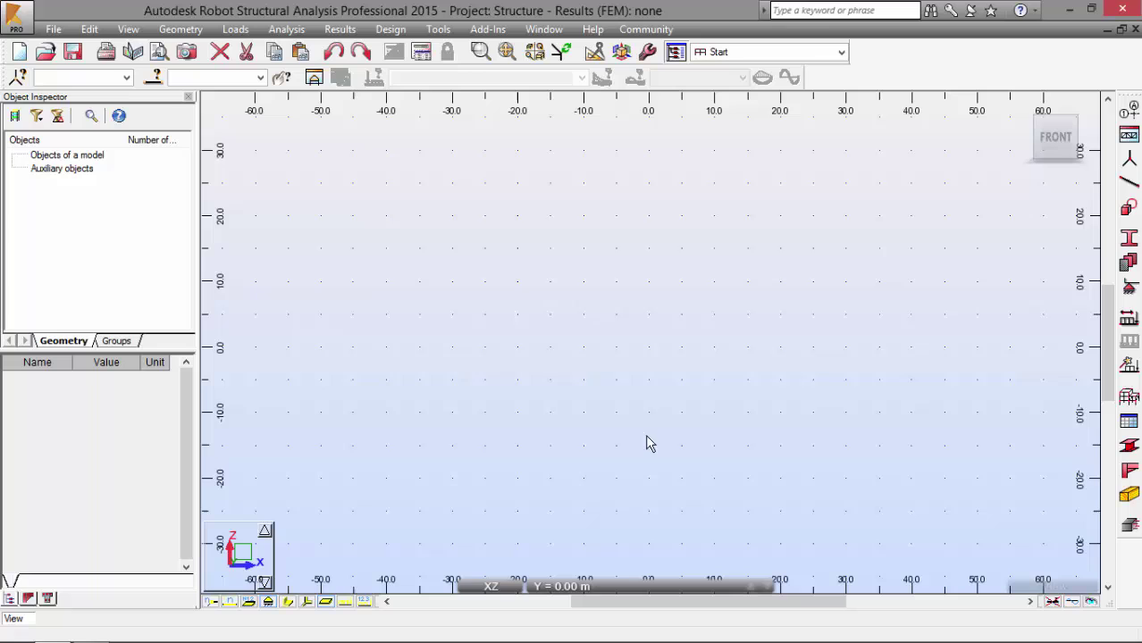
left_click(342, 268)
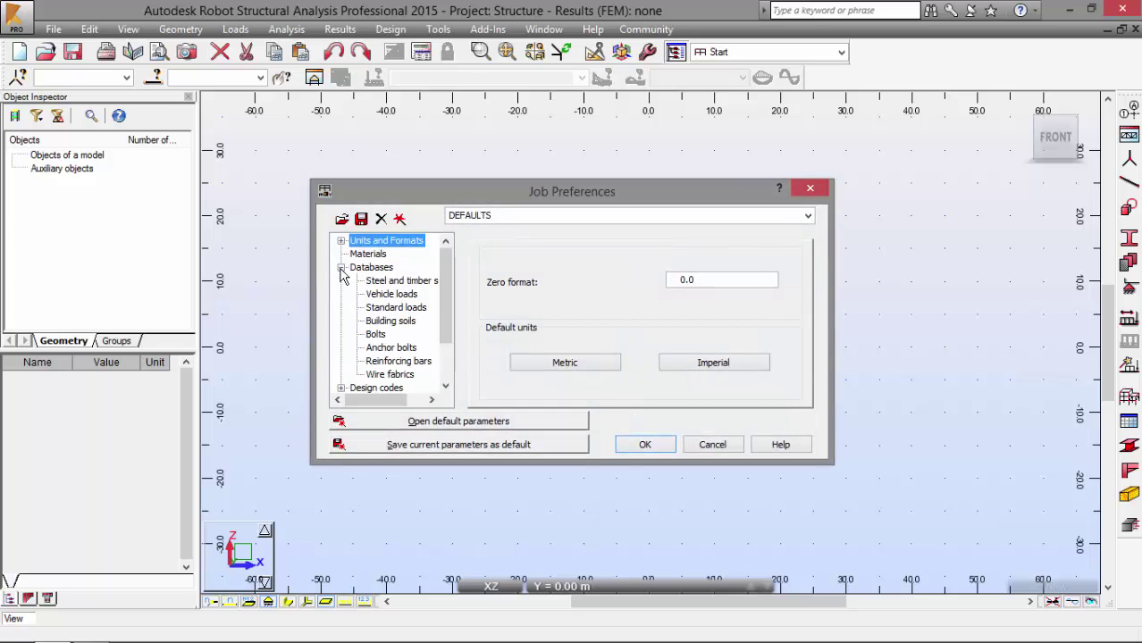
left_click(342, 268)
left_click(341, 267)
left_click(379, 282)
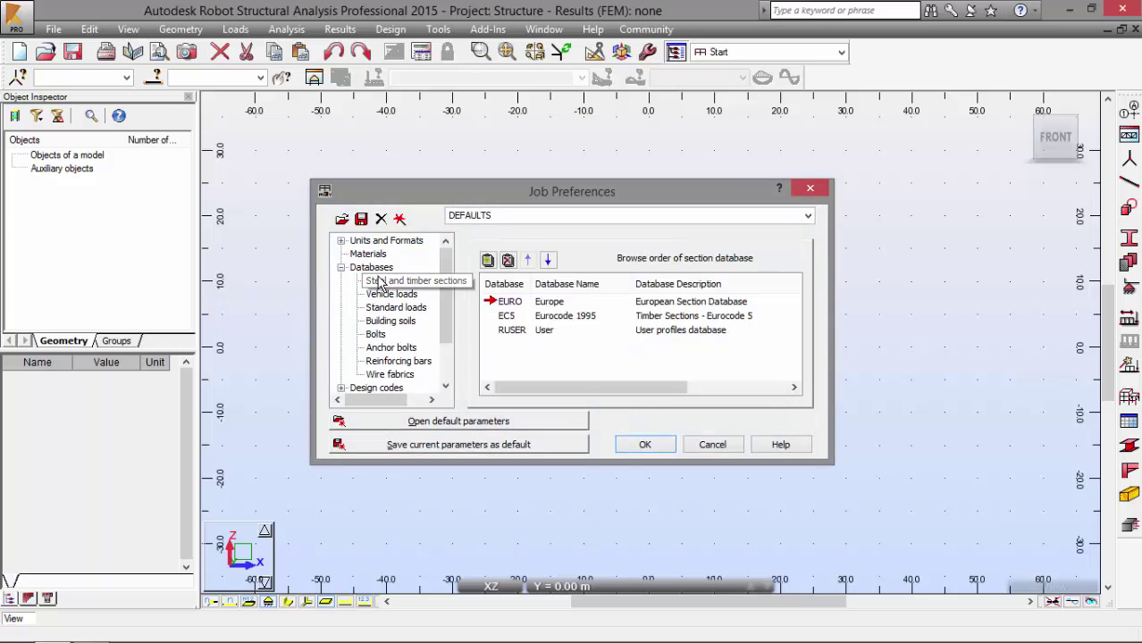
left_click(646, 445)
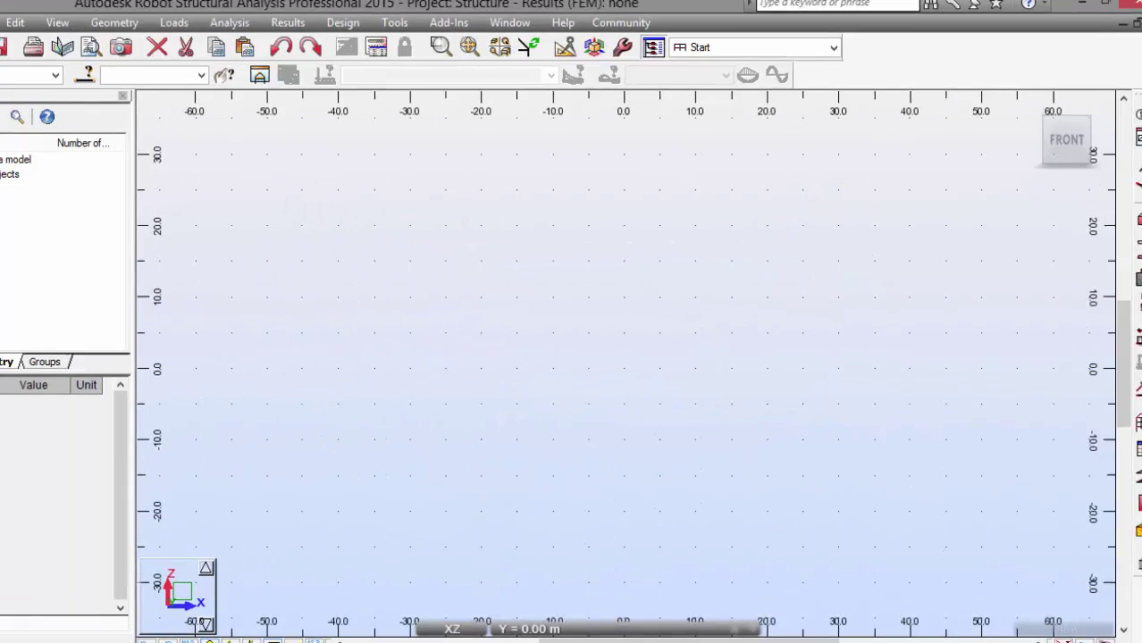
Step: Set the bar type to Column in the Bars dialog
left_click(1137, 179)
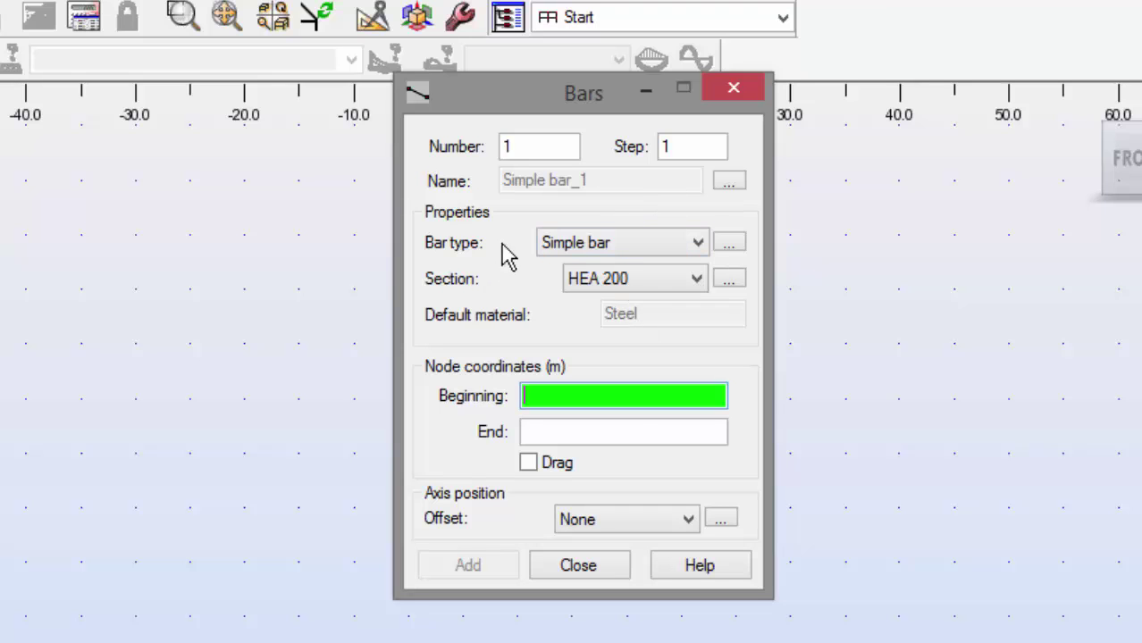
left_click(556, 245)
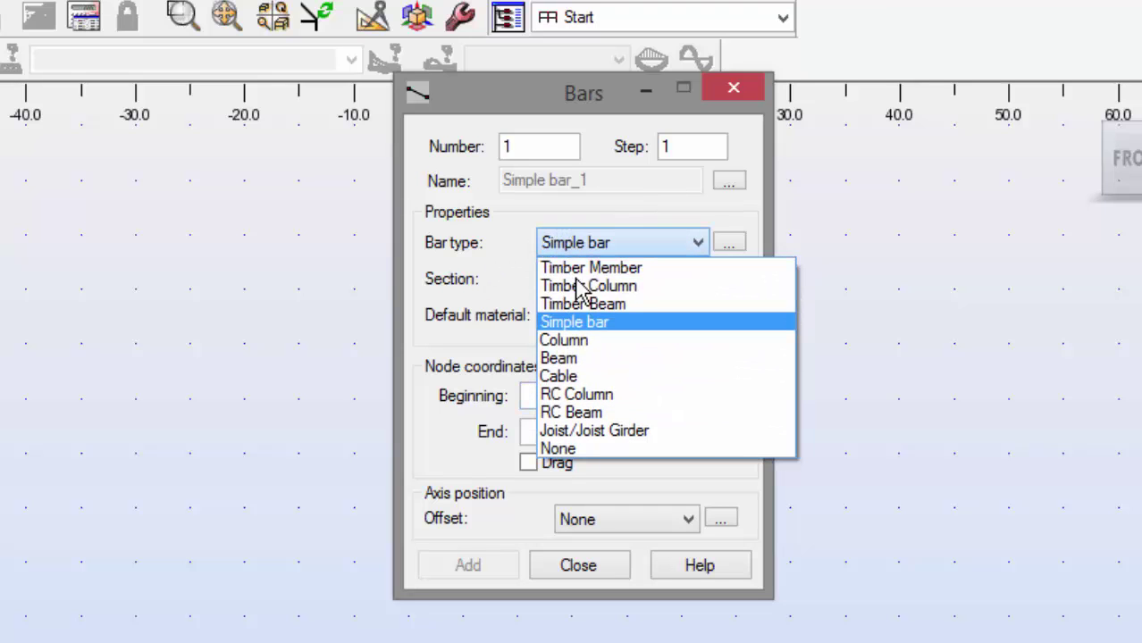
left_click(583, 340)
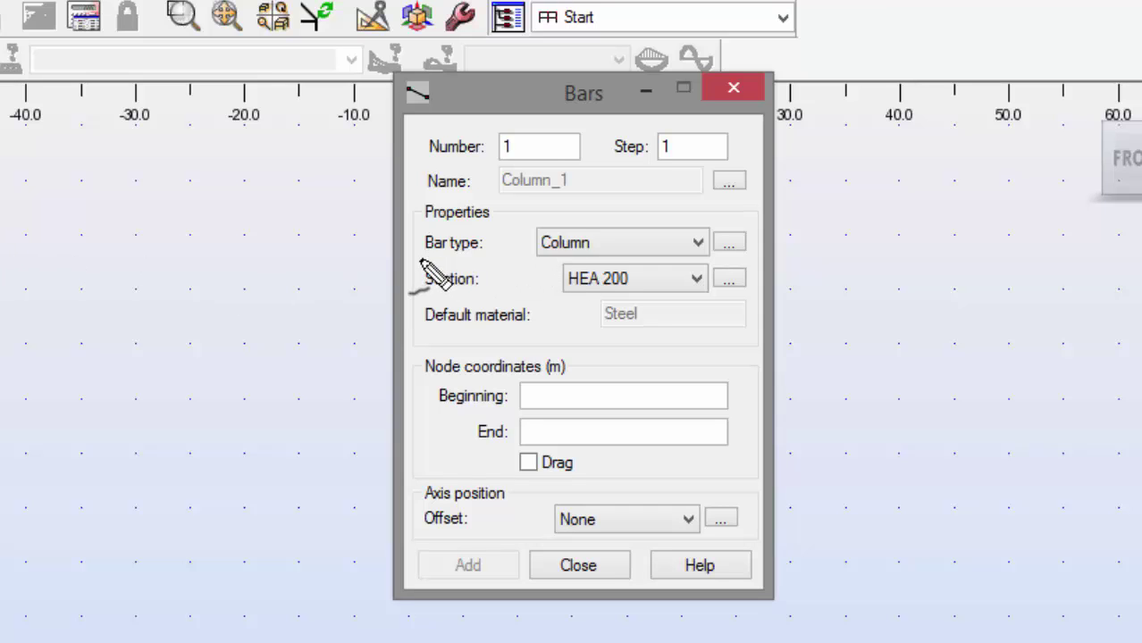
left_click_drag(412, 257, 479, 256)
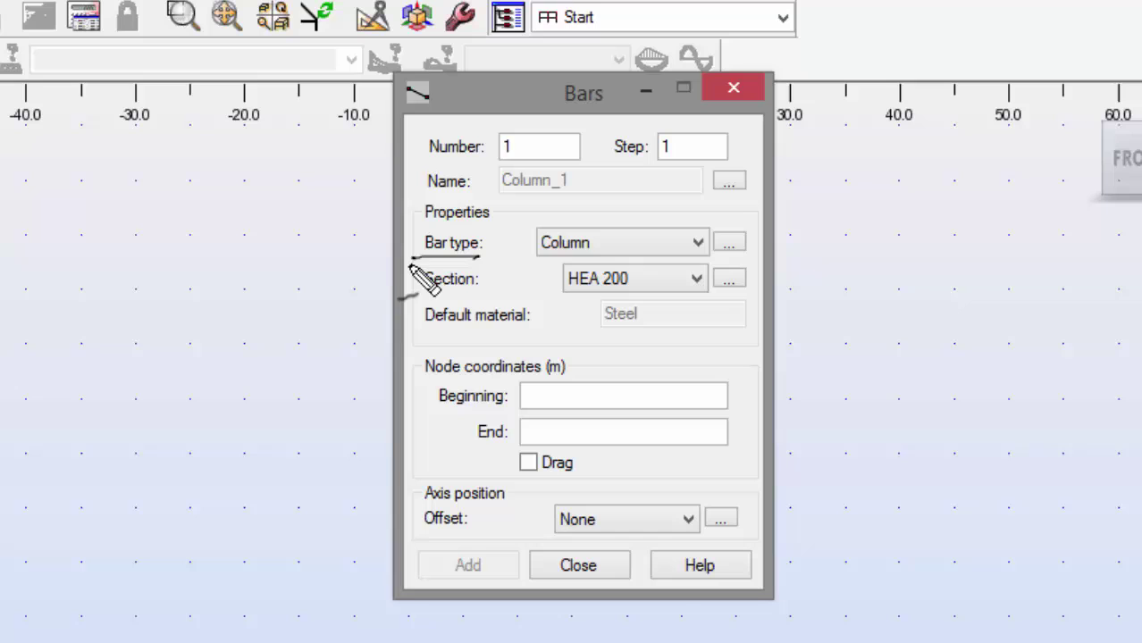
left_click_drag(410, 260, 457, 260)
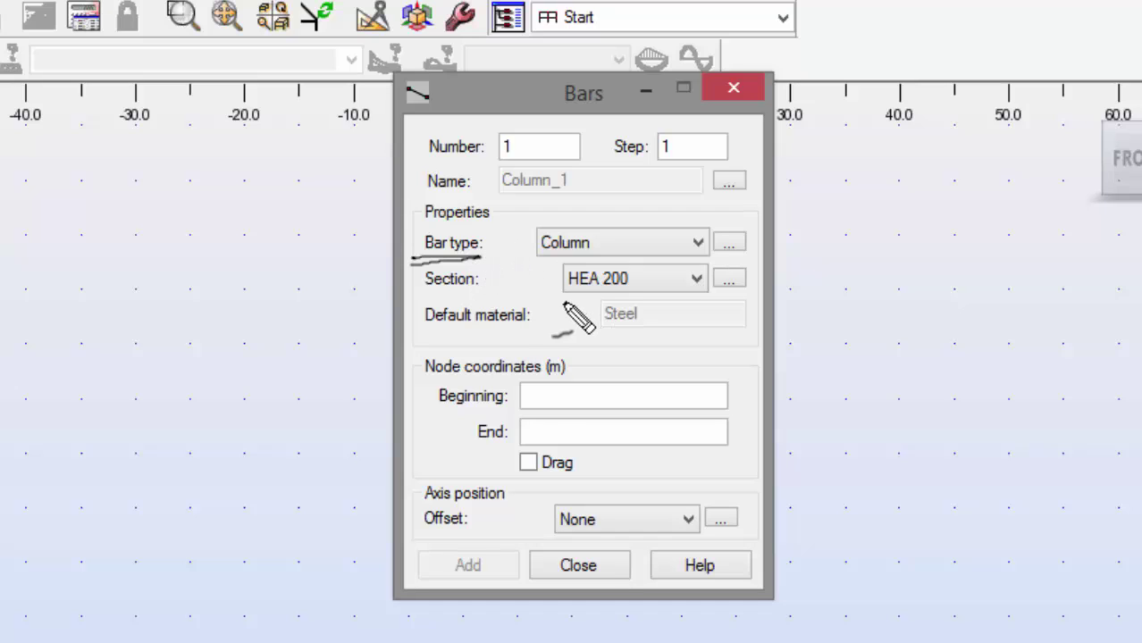
key("Escape")
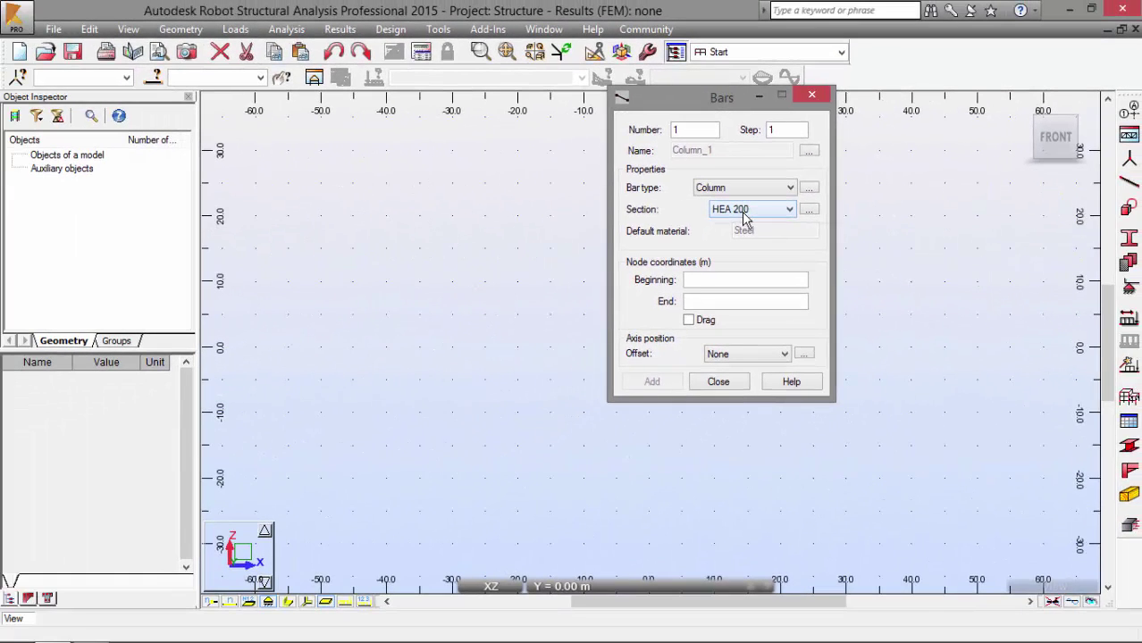
Step: Add the I-section HEB 340 from the HEB family to the available sections
left_click(624, 294)
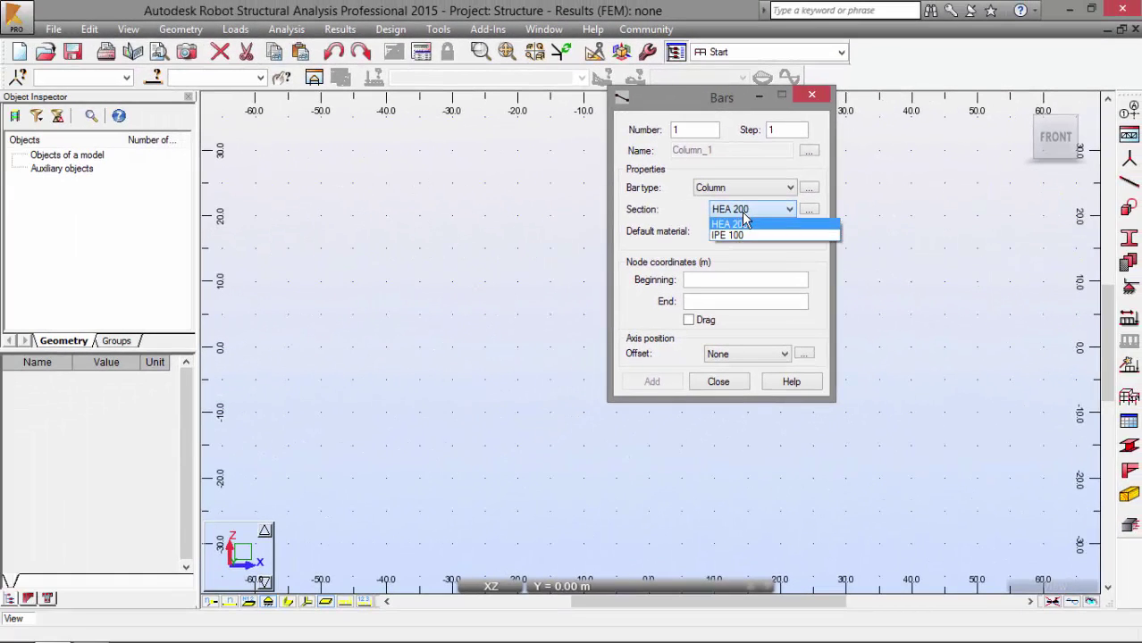
left_click(742, 223)
left_click(808, 211)
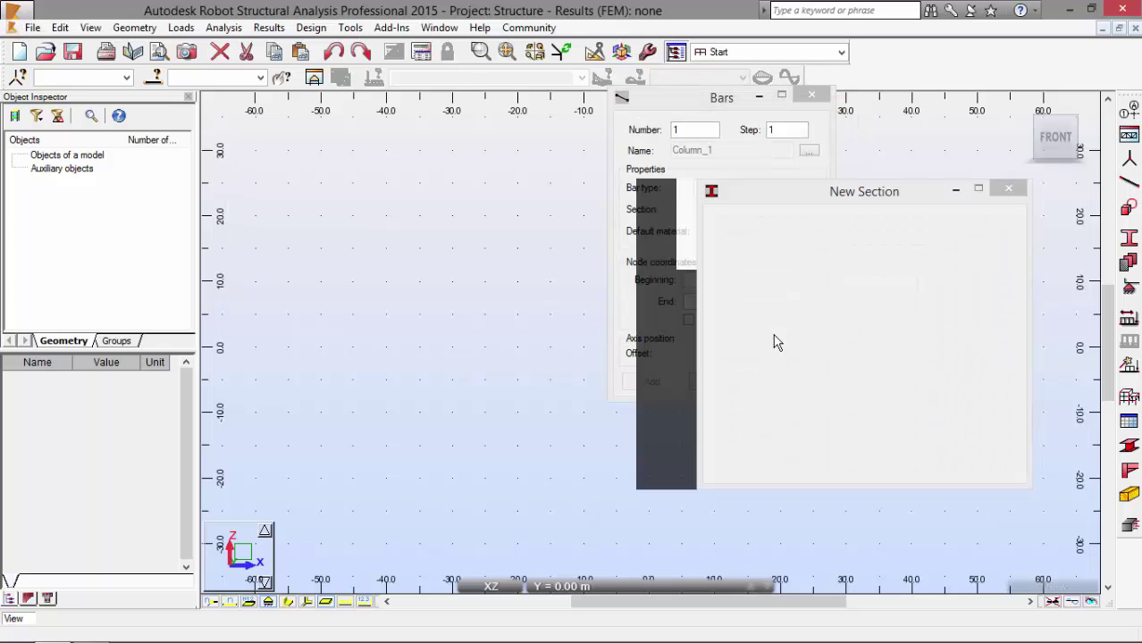
left_click(778, 259)
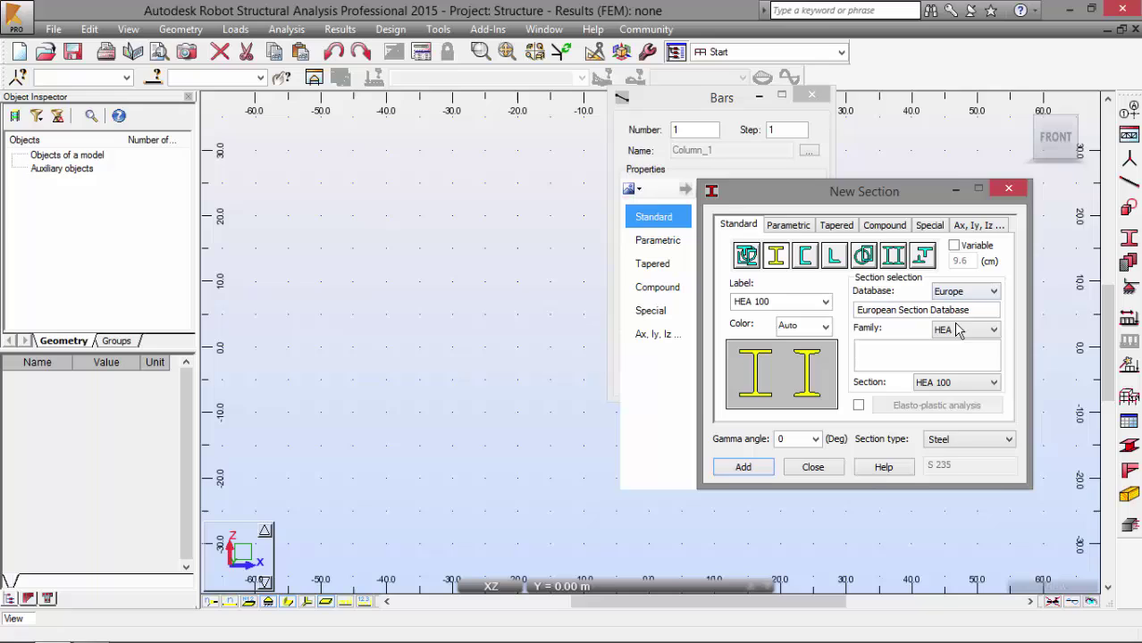
left_click(958, 331)
left_click(954, 377)
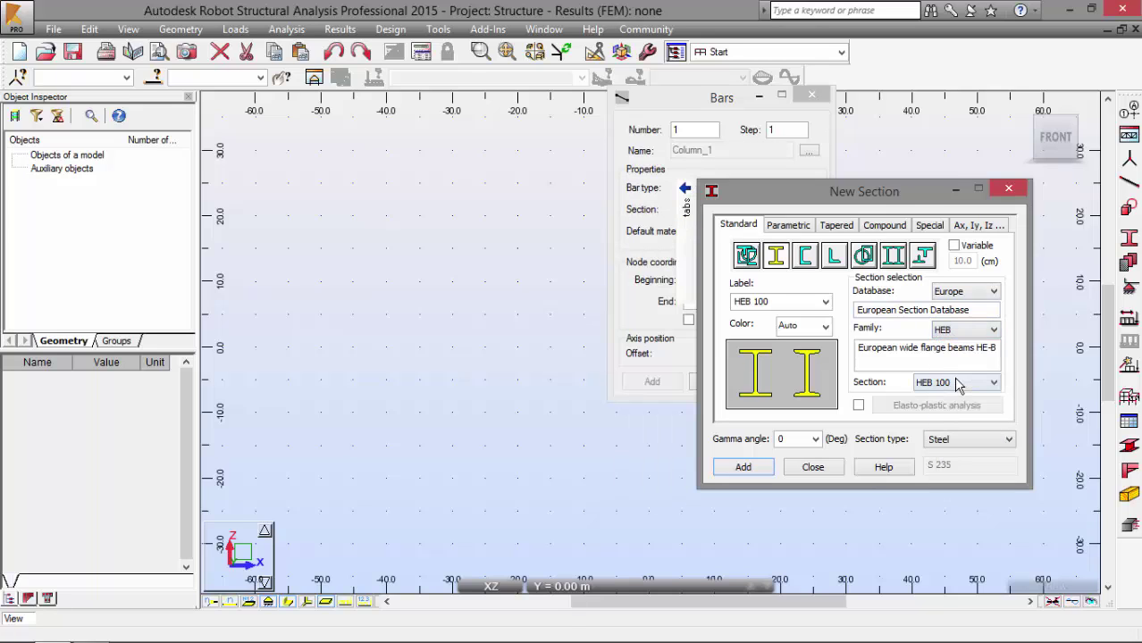
left_click(954, 385)
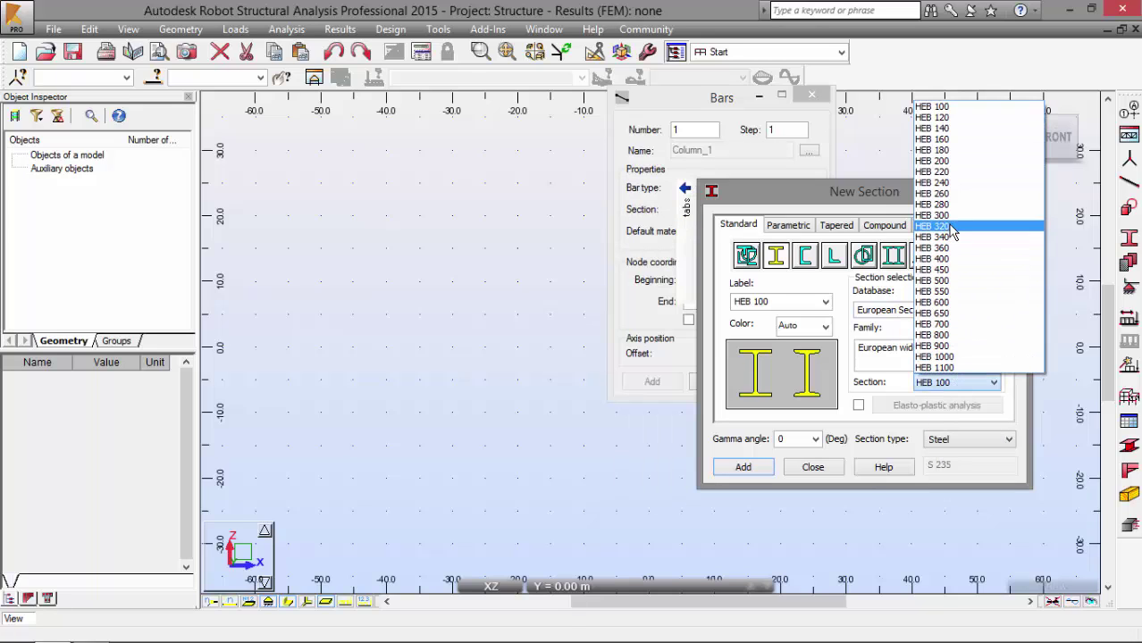
left_click(956, 246)
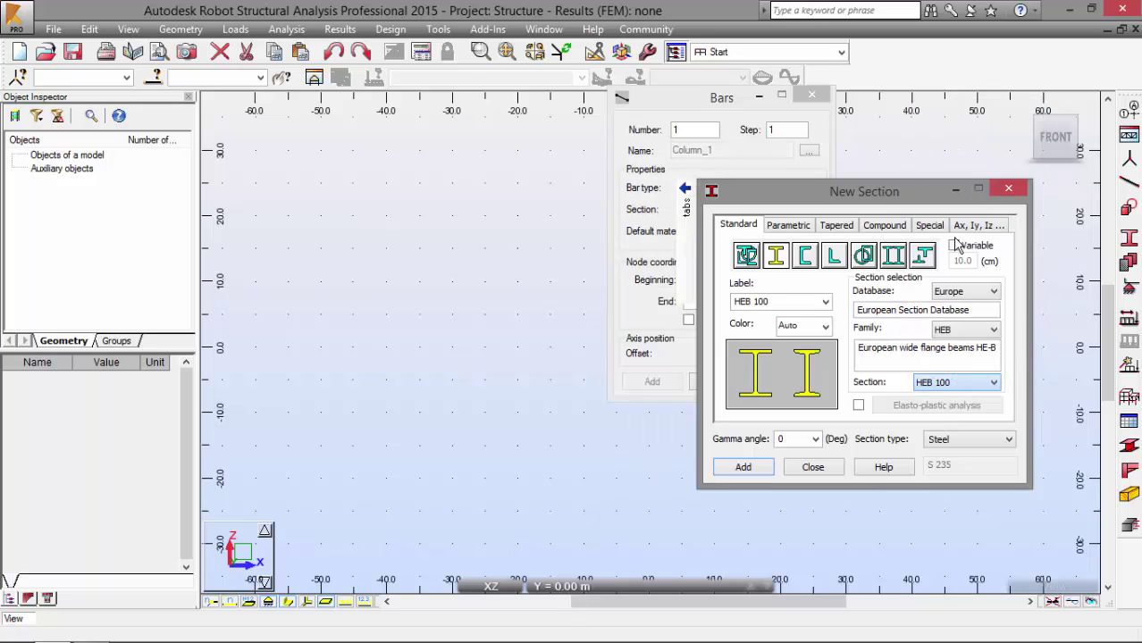
left_click(743, 467)
left_click(812, 467)
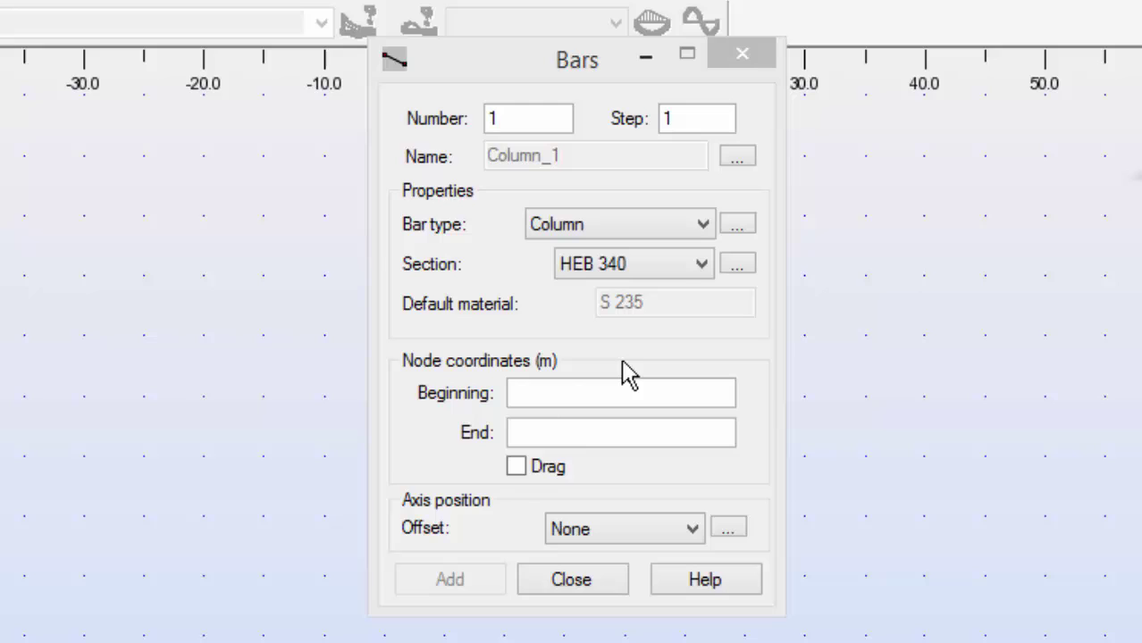
Step: Add the HEB 340 column from 0,0,0 to 0,0,6 and centre it in the view
left_click(579, 397)
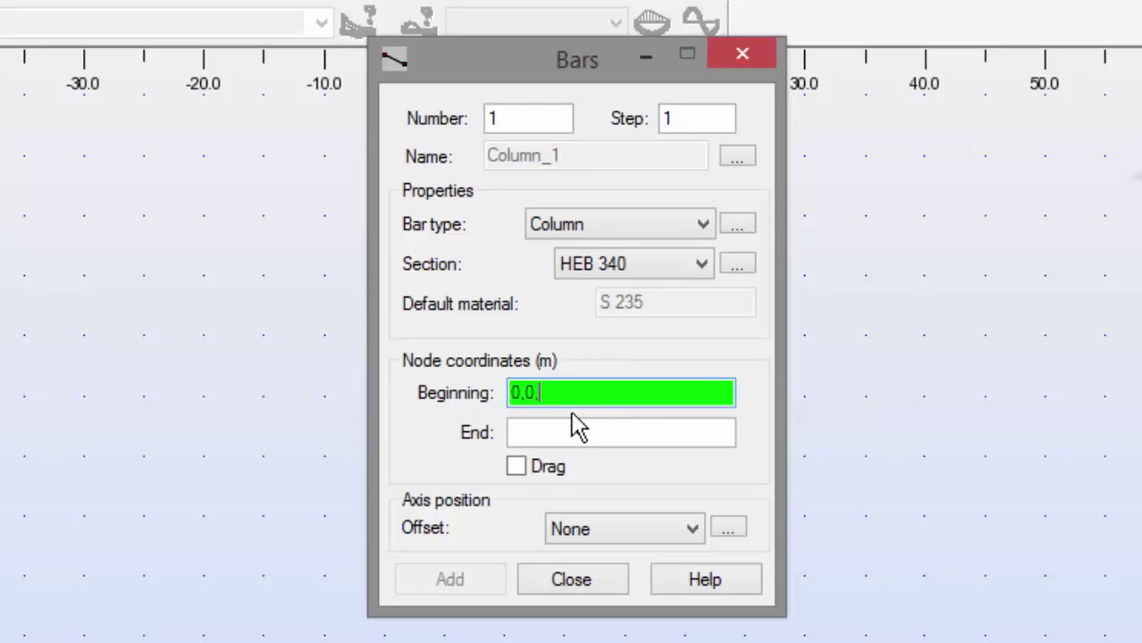
key("Tab")
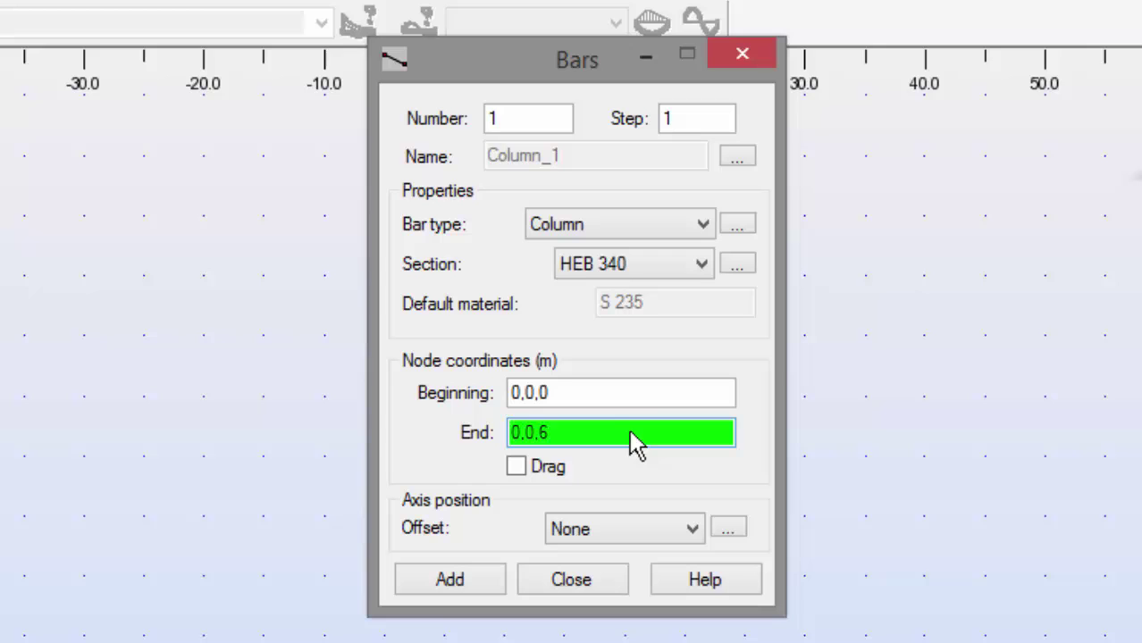
left_click(420, 585)
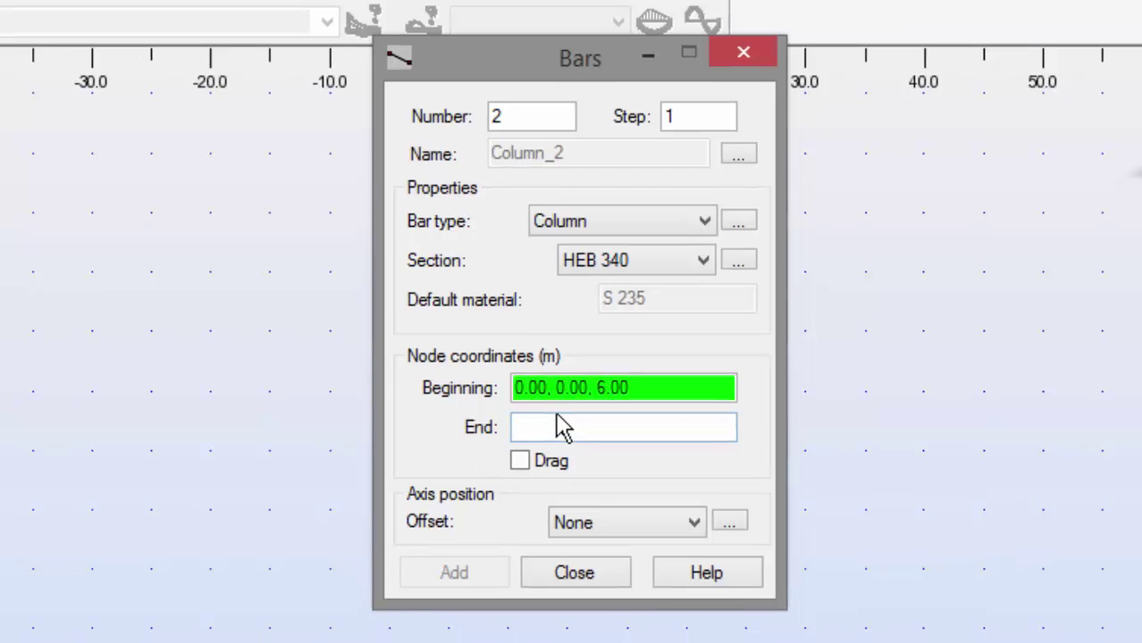
scroll(346, 293, "up", 6)
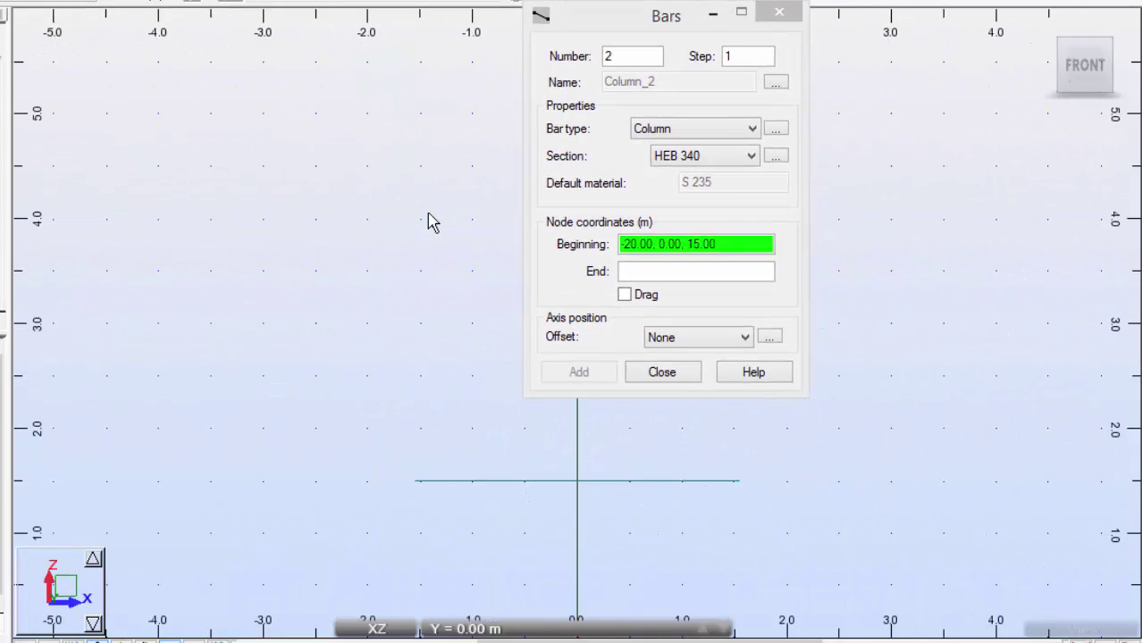
middle_click_drag(434, 224, 171, 319)
scroll(164, 113, "down", 2)
scroll(171, 319, "down", 2)
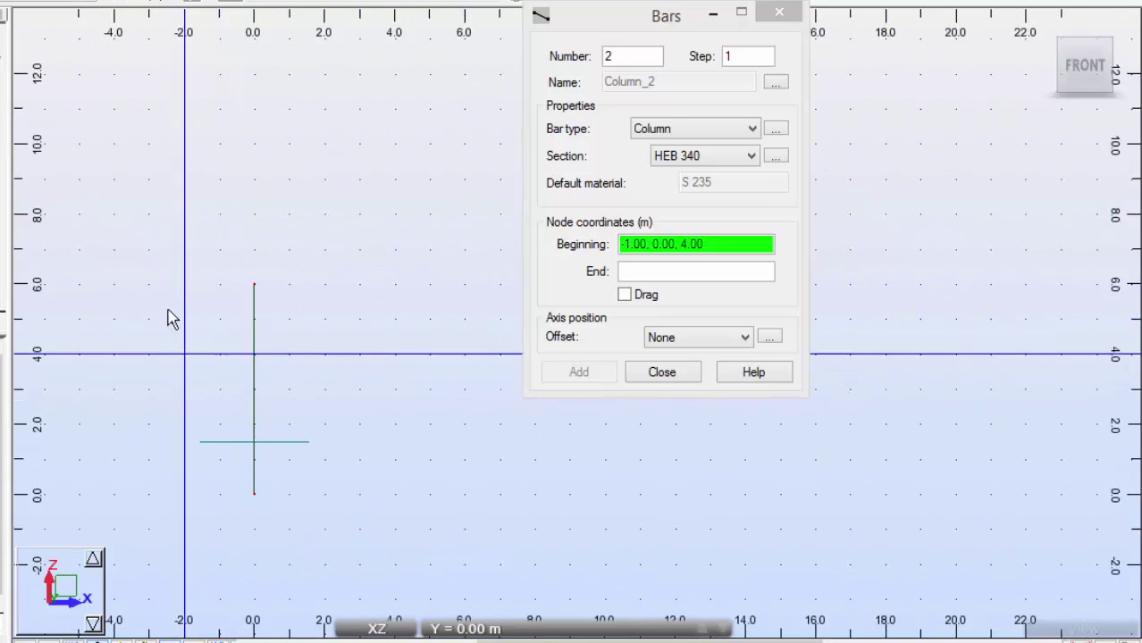
scroll(407, 270, "up", 1)
Step: Enter 8 as the next start coordinate and toggle graphical endpoint placement on and off
left_click_drag(718, 254, 627, 245)
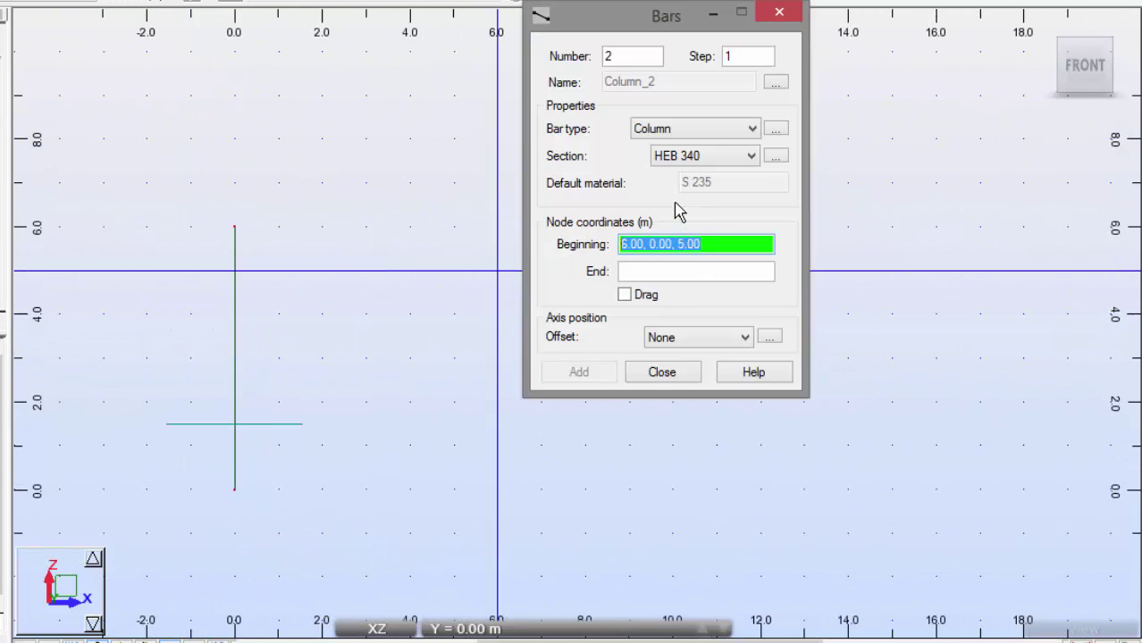
type("8")
key("Tab")
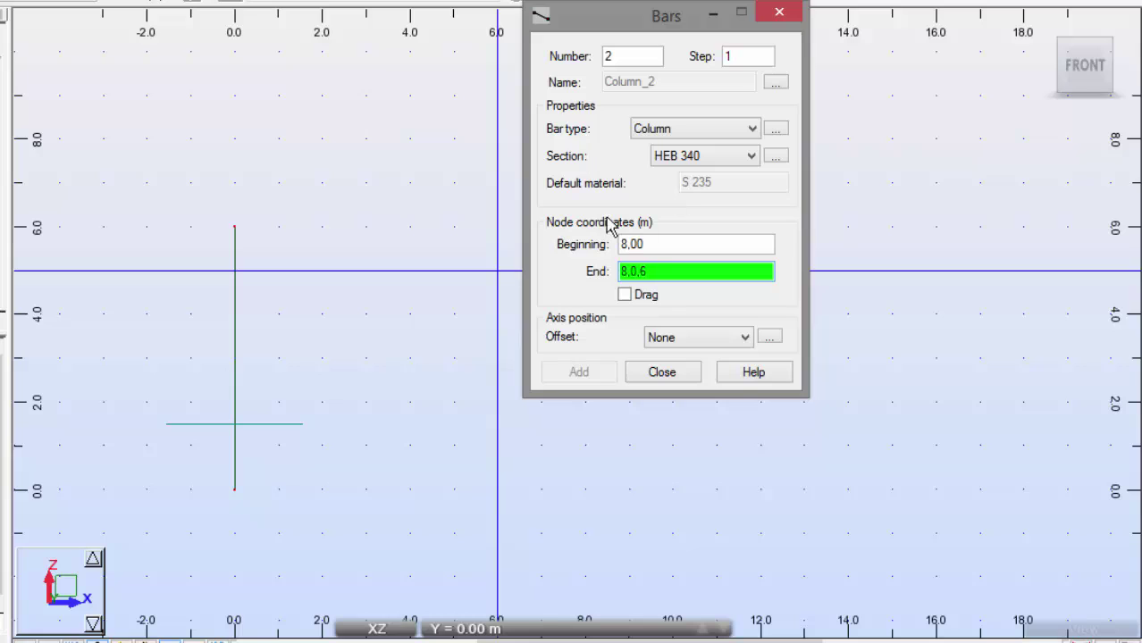
left_click(626, 250)
left_click(657, 294)
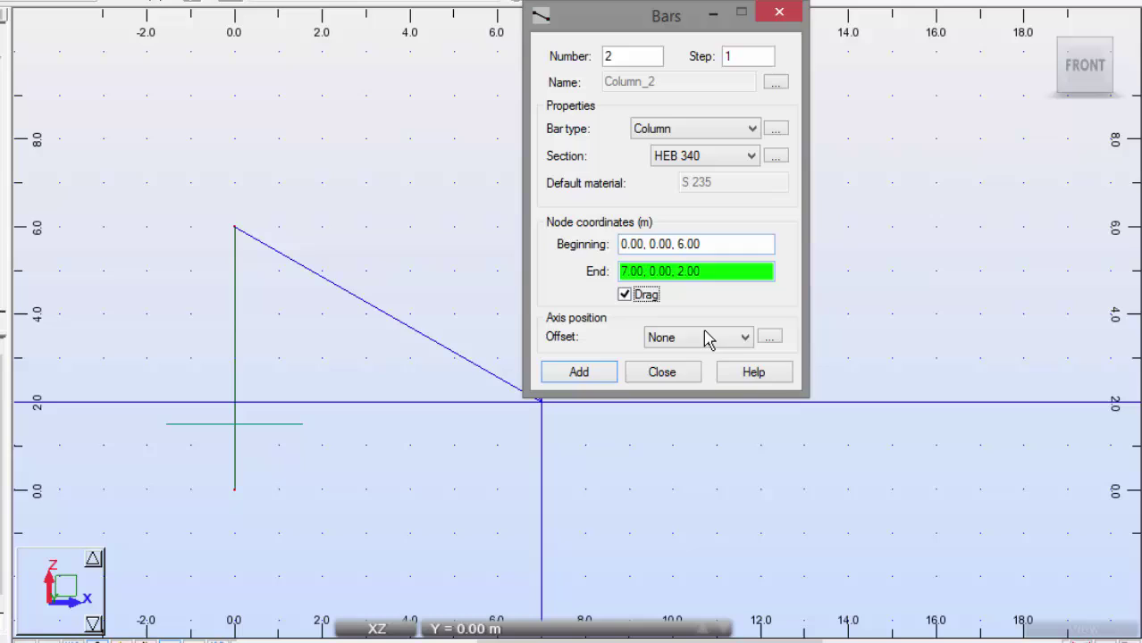
left_click(624, 294)
Step: Add a second column from 8,0,0 to 8,0,6
left_click(657, 371)
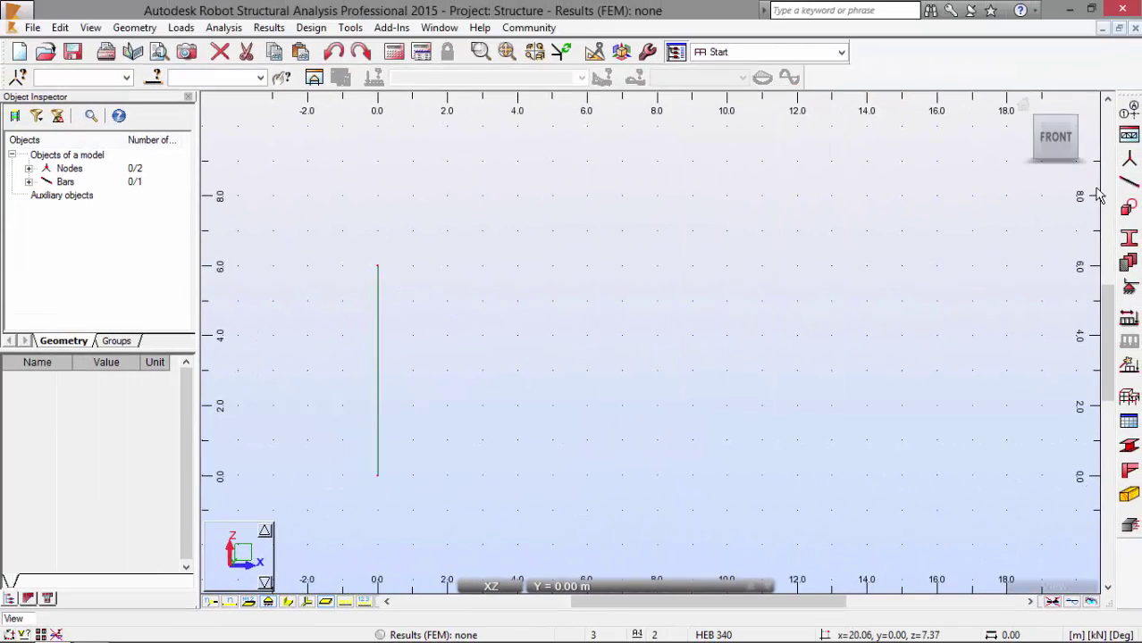
left_click(1128, 184)
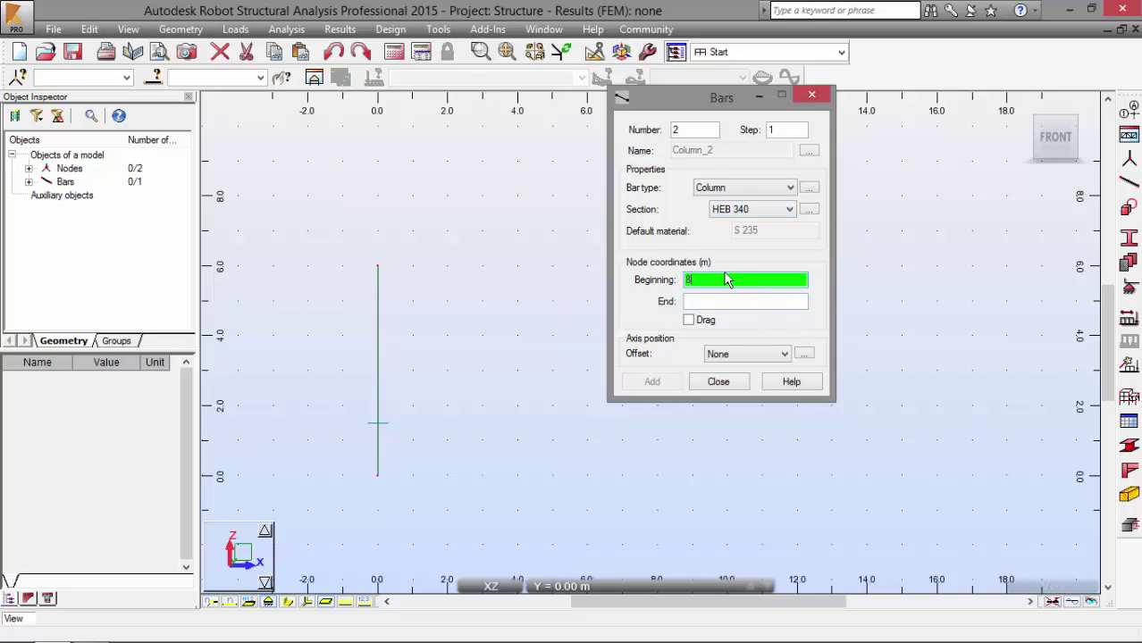
type("8,0,0")
key("Return")
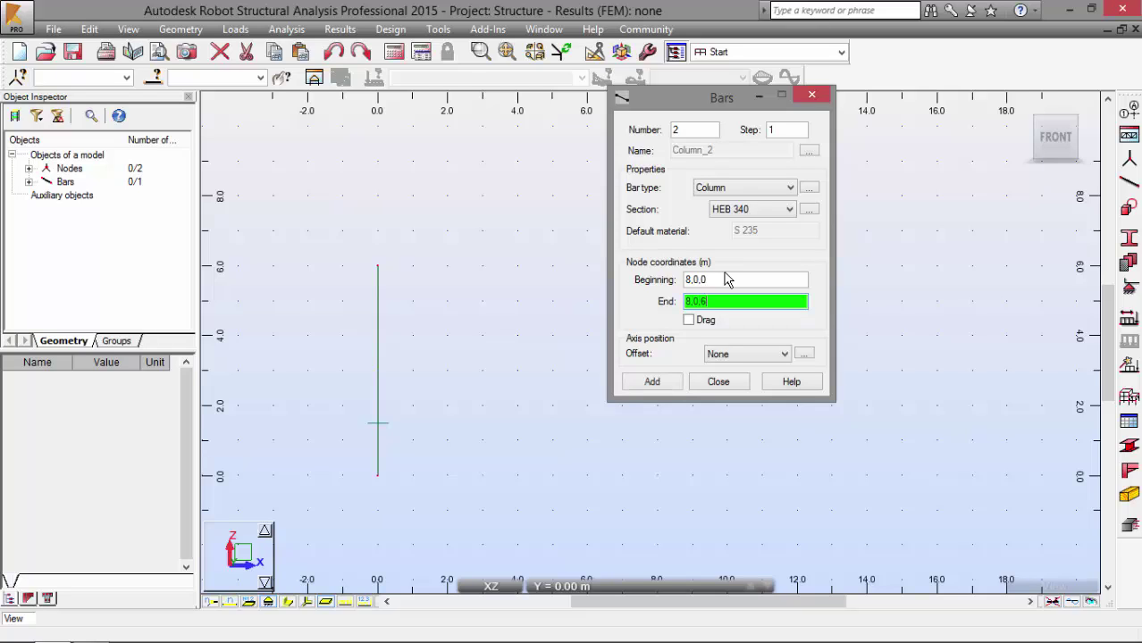
key("Return")
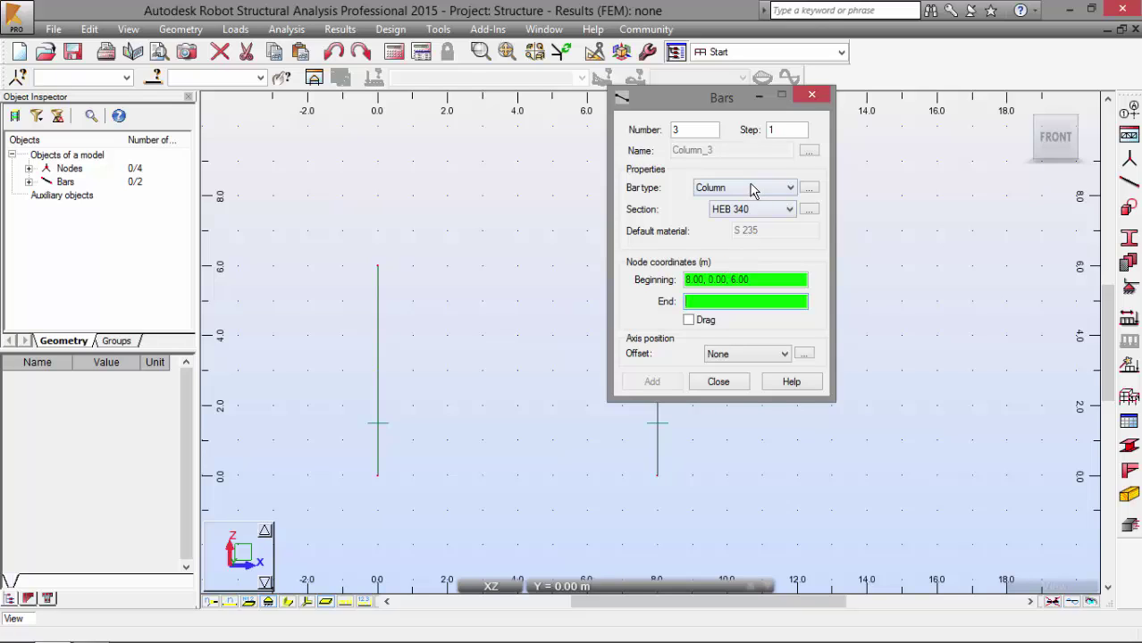
Step: Set the next bar type to Beam and begin a new section definition
left_click(754, 188)
left_click(749, 257)
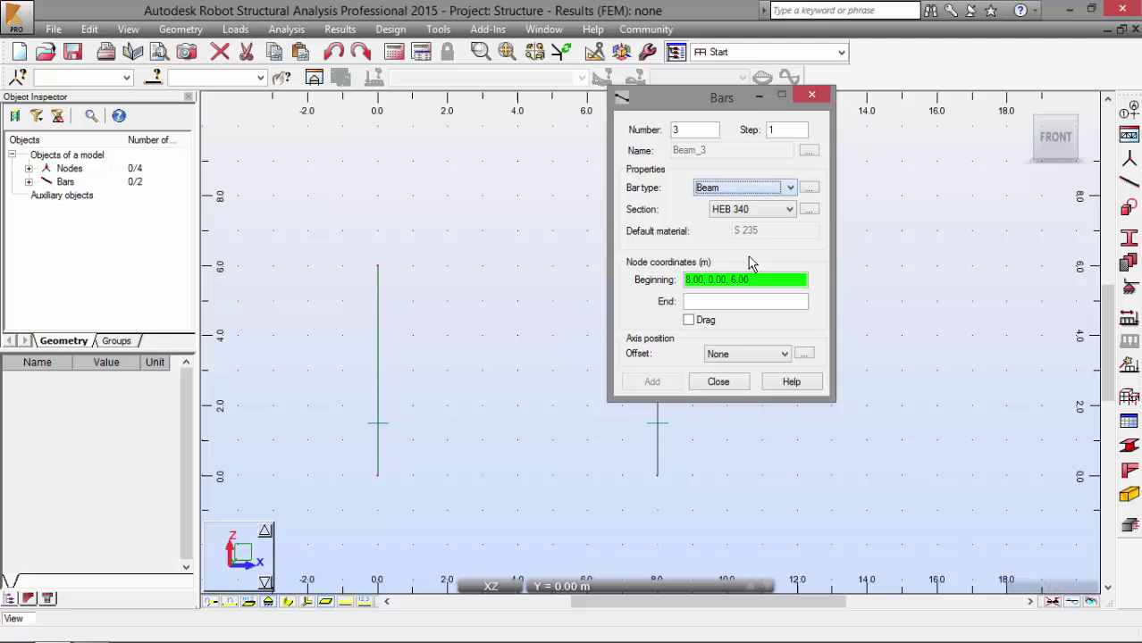
left_click(809, 209)
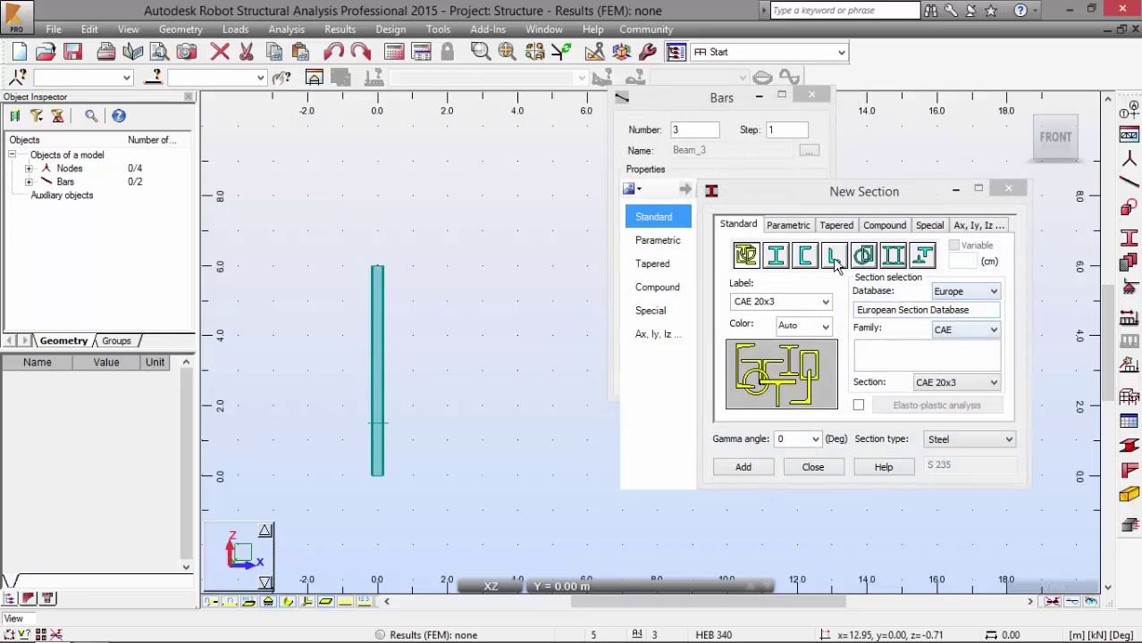
Step: Add the I-section HEB 300 from the HEB family to the available sections
left_click(776, 256)
left_click(983, 329)
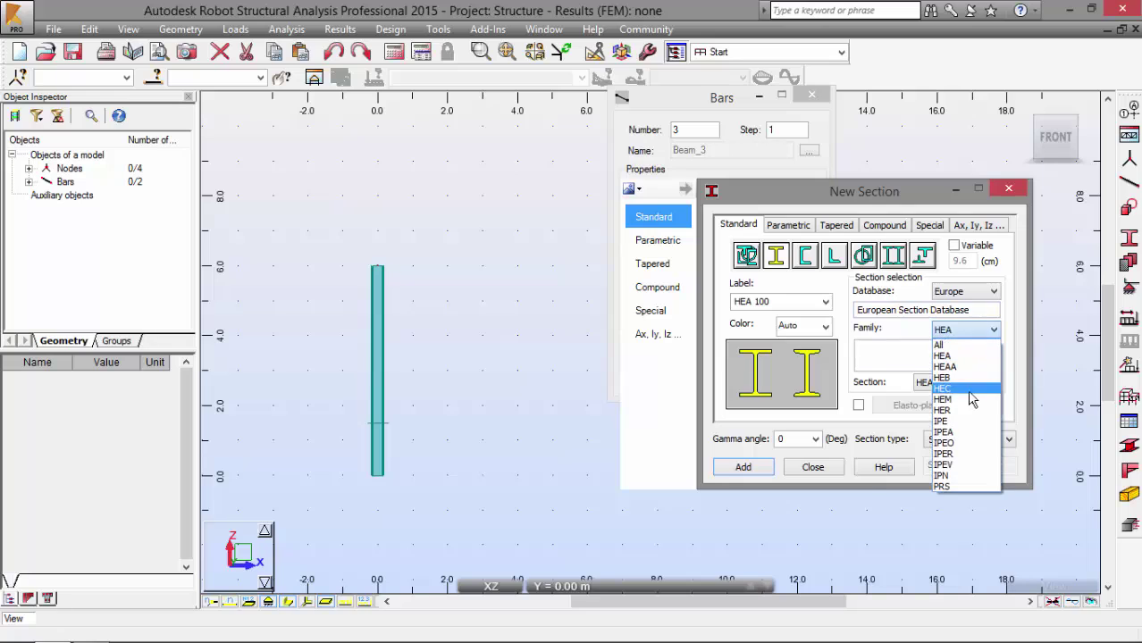
left_click(958, 386)
left_click(960, 382)
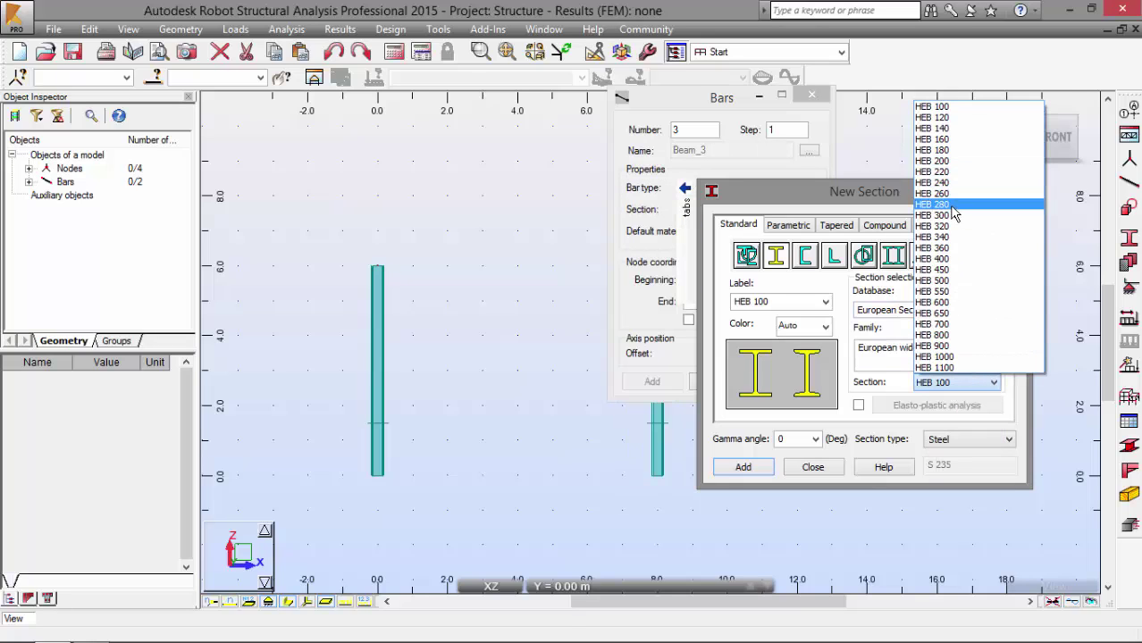
left_click(950, 220)
left_click(742, 467)
left_click(810, 467)
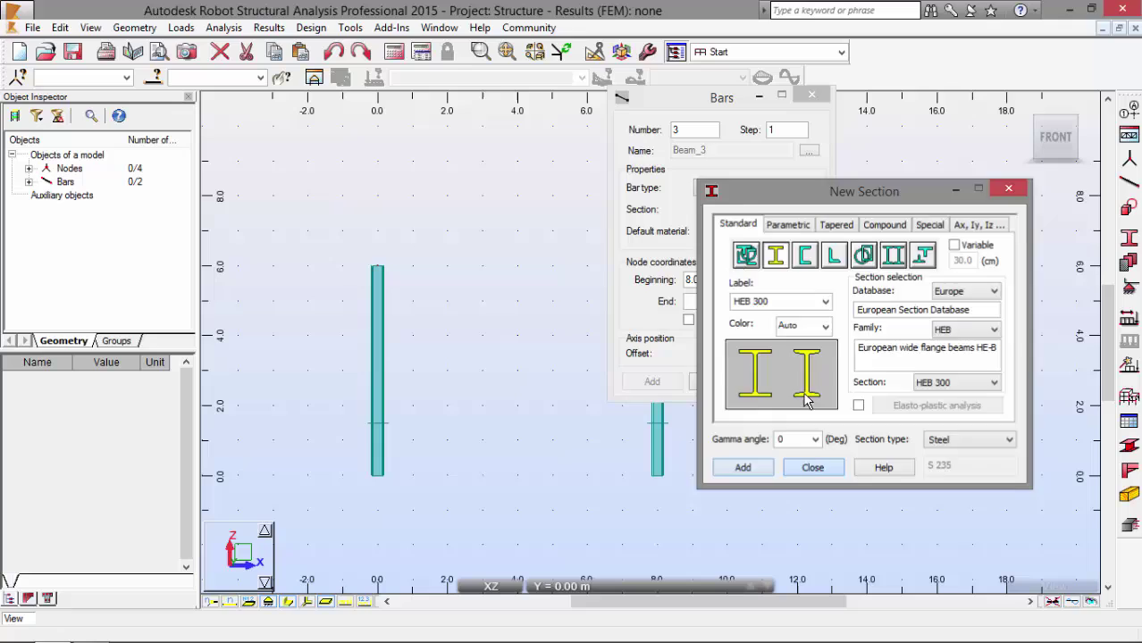
Step: Add the HEB 300 beam from 0,0,6 to 8,0,6 and close the Bars dialog
left_click(751, 281)
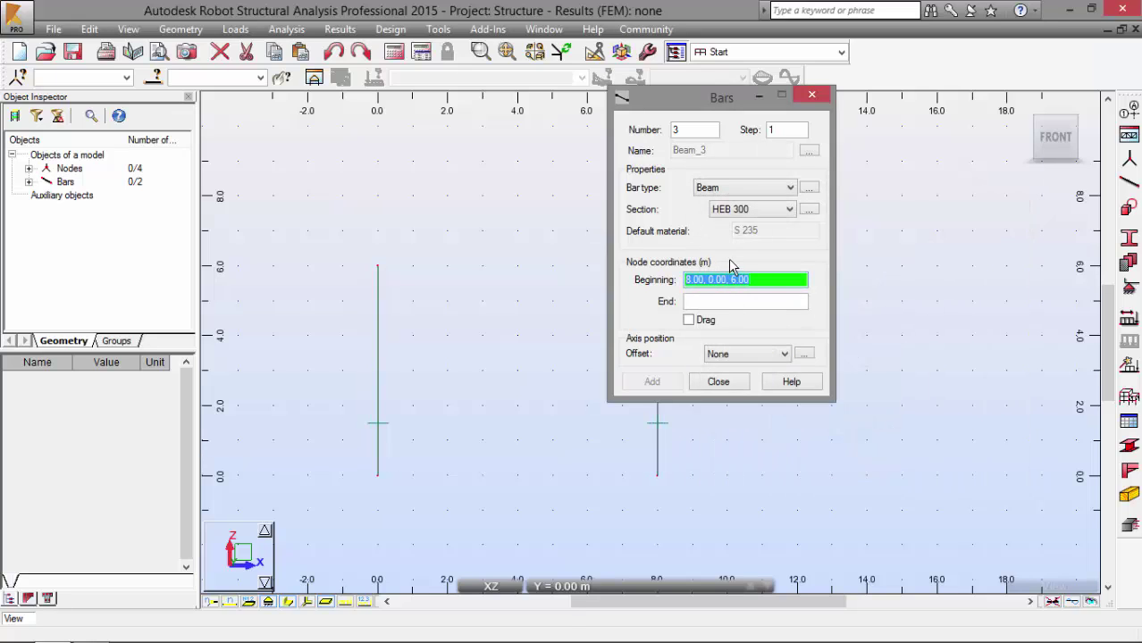
type("0,0,6")
key("Tab")
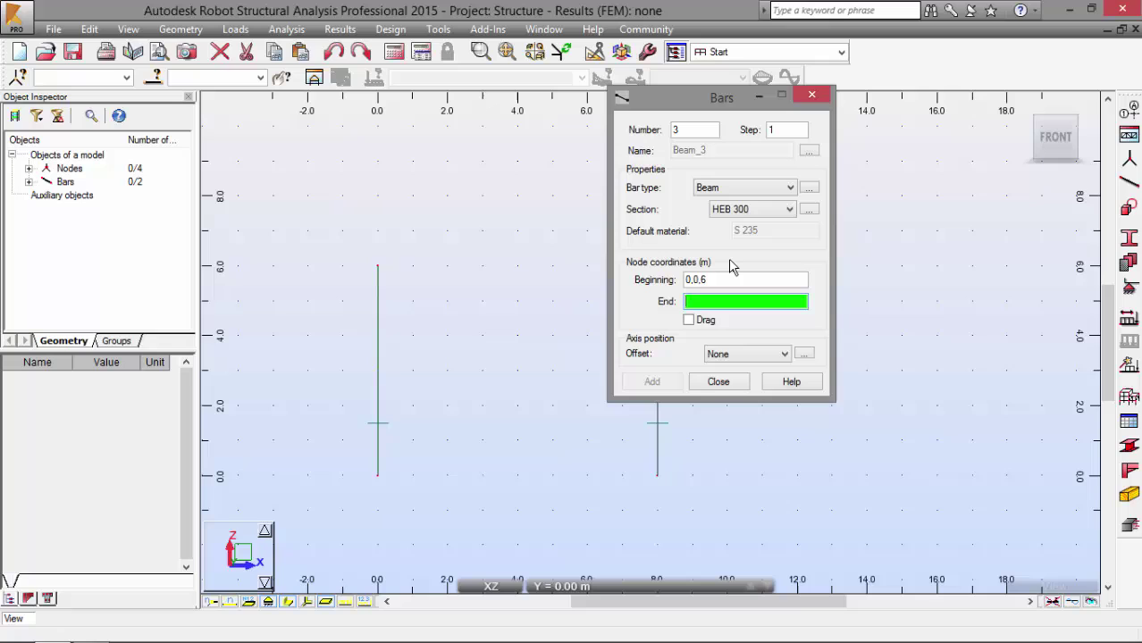
type("8,0,6")
key("Return")
left_click(718, 382)
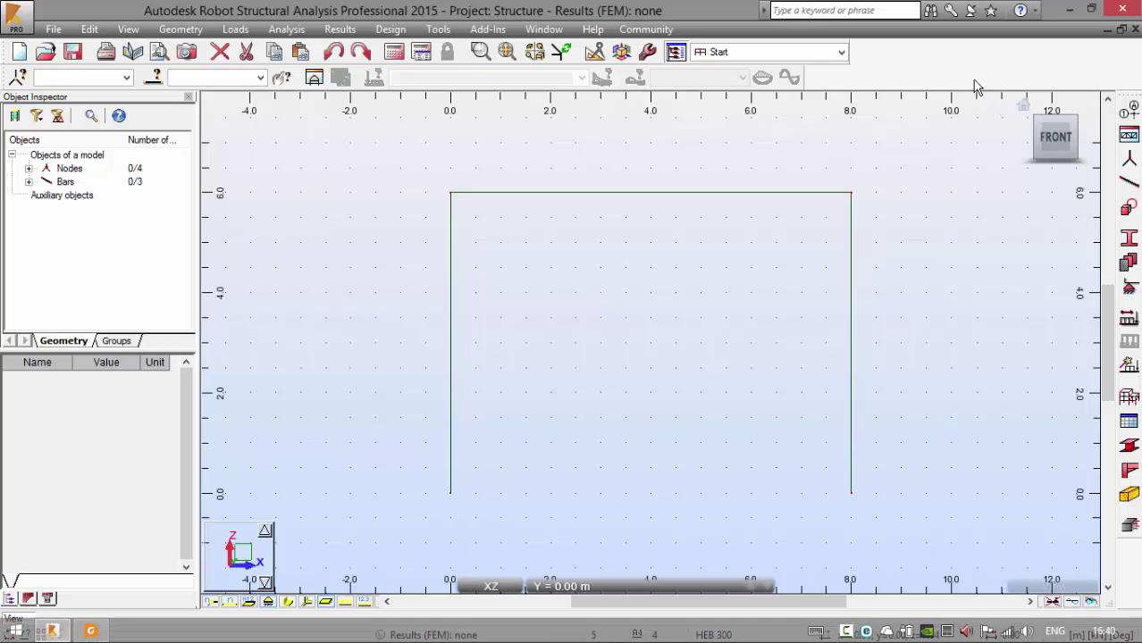
Step: In the Supports layout, apply Fixed supports to window-selected nodes 1 and 3
left_click(766, 53)
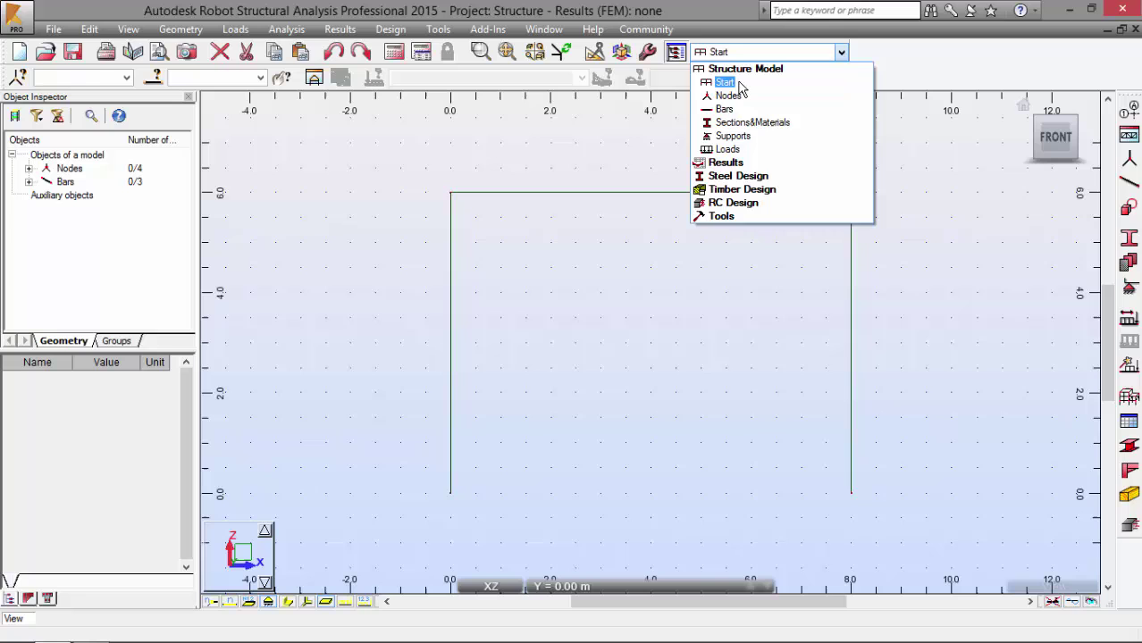
left_click(731, 149)
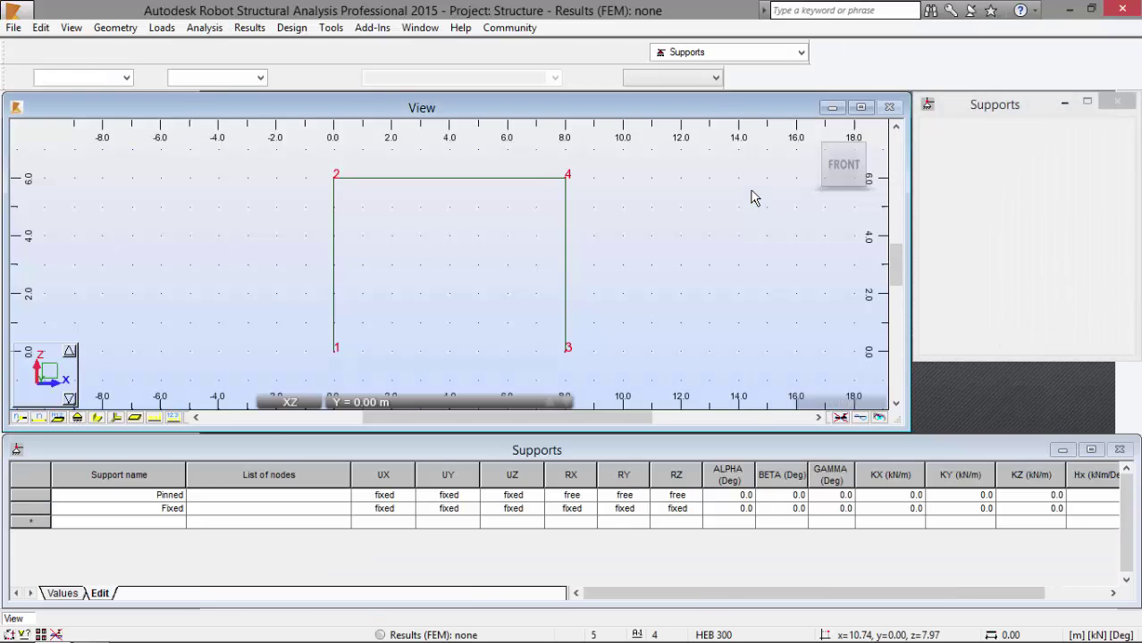
left_click(974, 190)
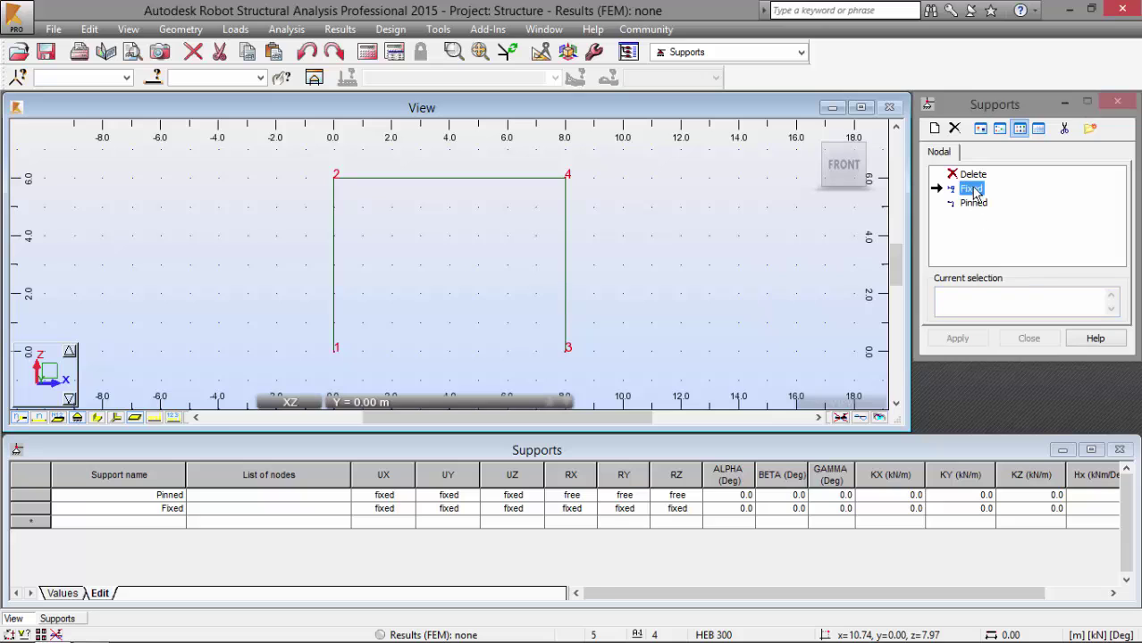
left_click(969, 298)
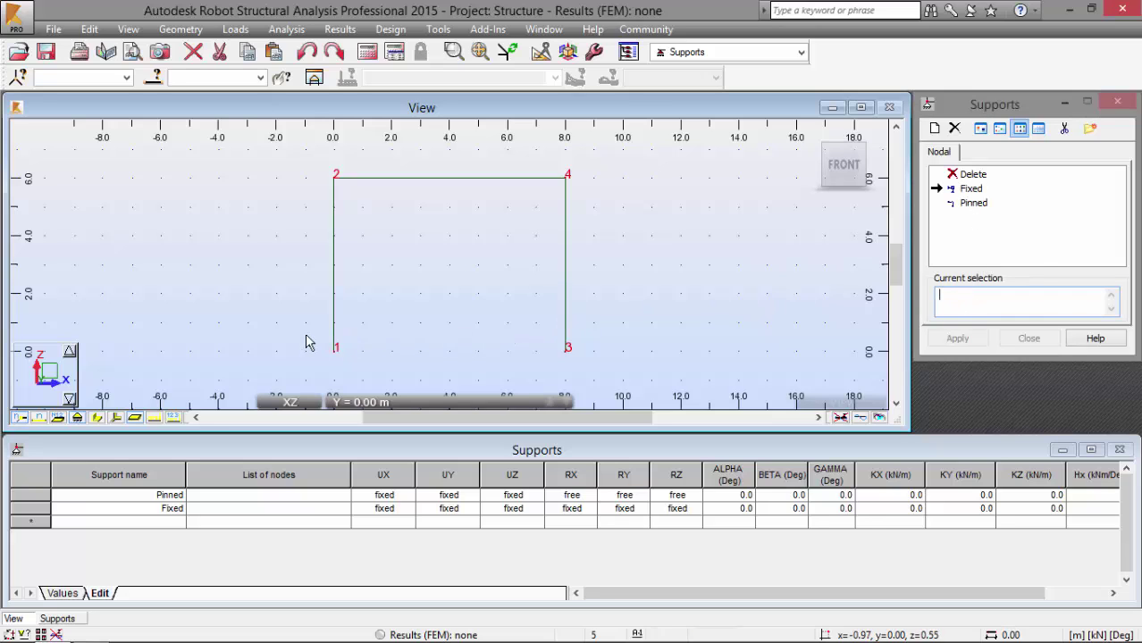
left_click_drag(387, 357, 615, 374)
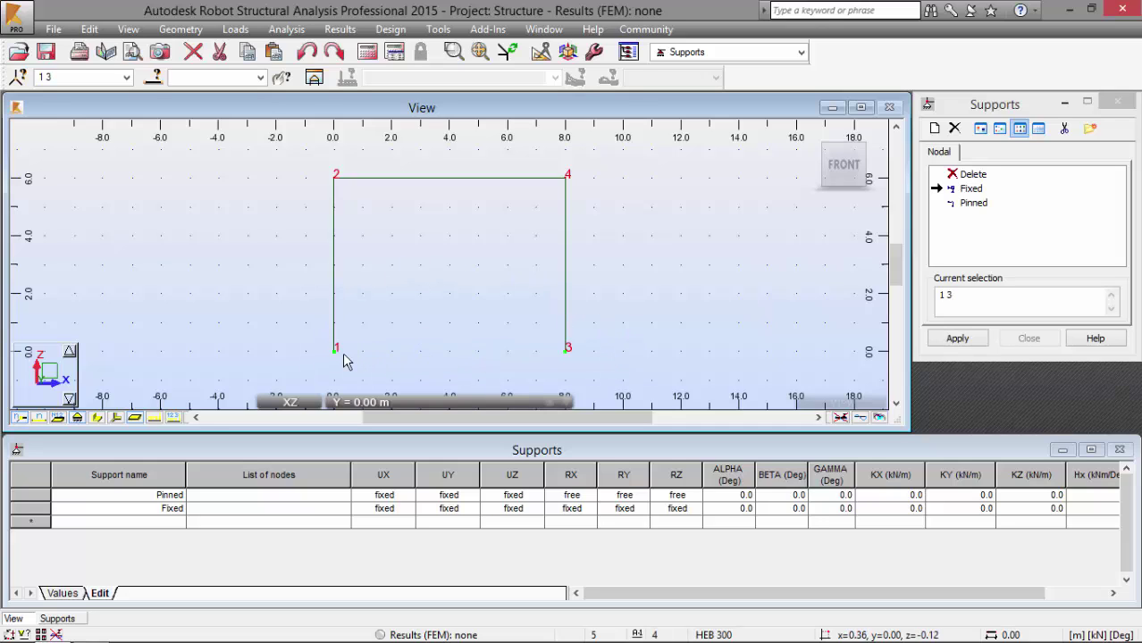
left_click(963, 342)
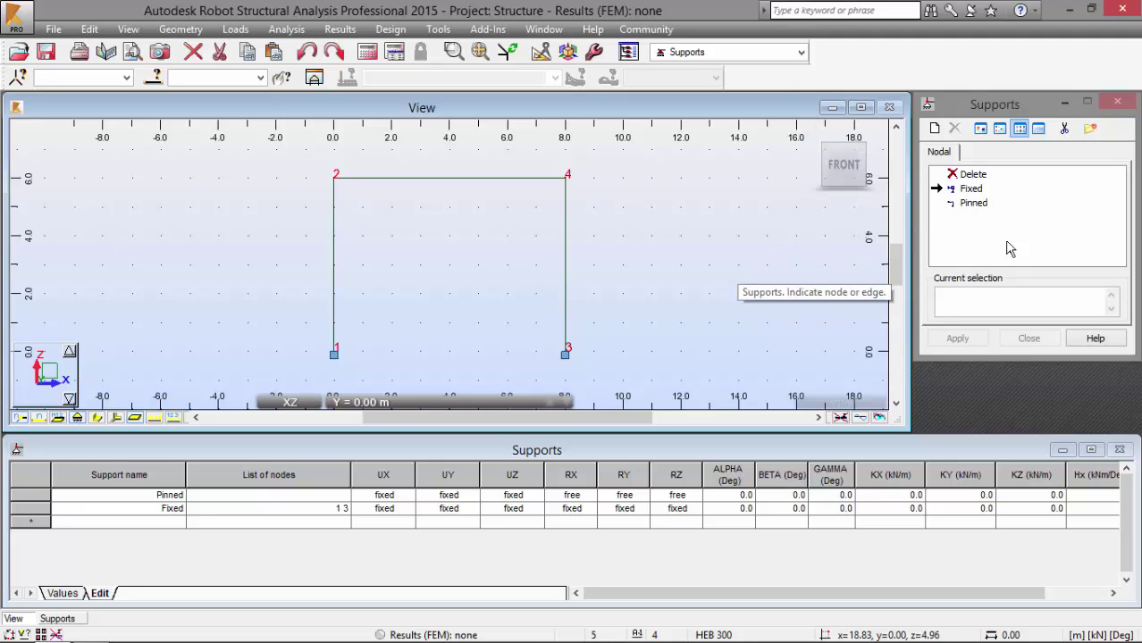
left_click(739, 52)
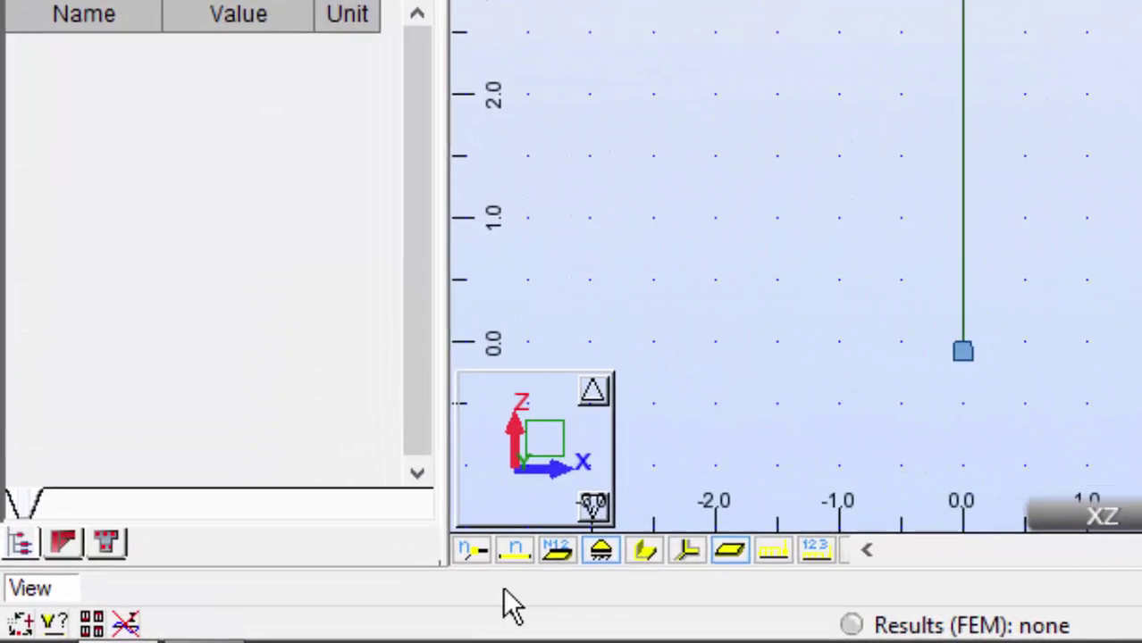
Step: Show node and bar numbers, compare with the manual's page 81 figure, and return to Robot
left_click(548, 545)
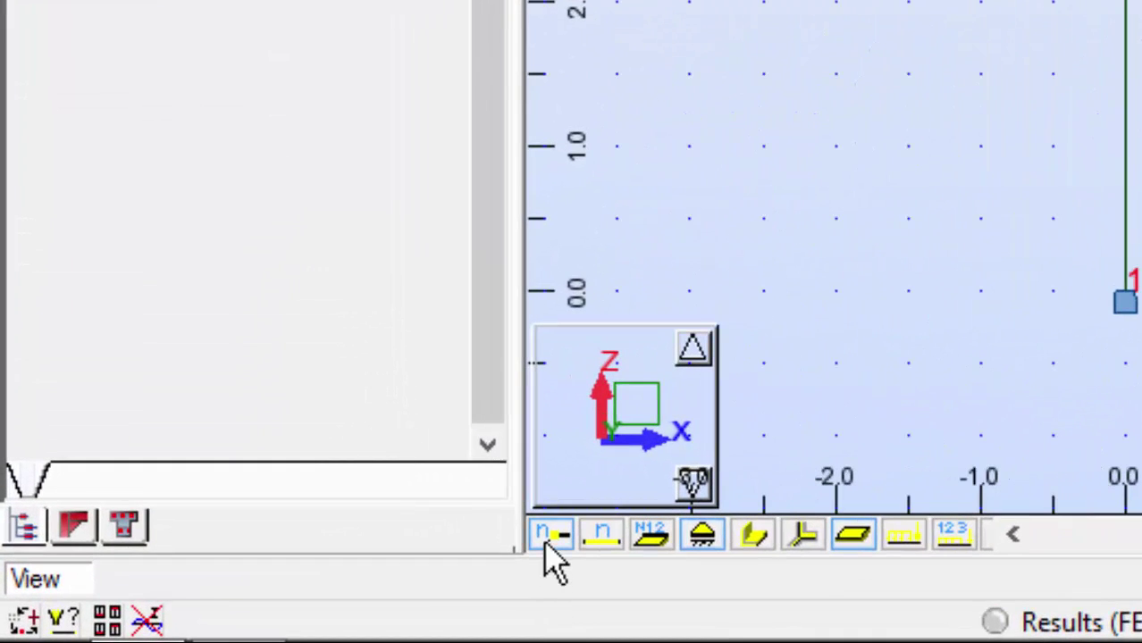
left_click(606, 546)
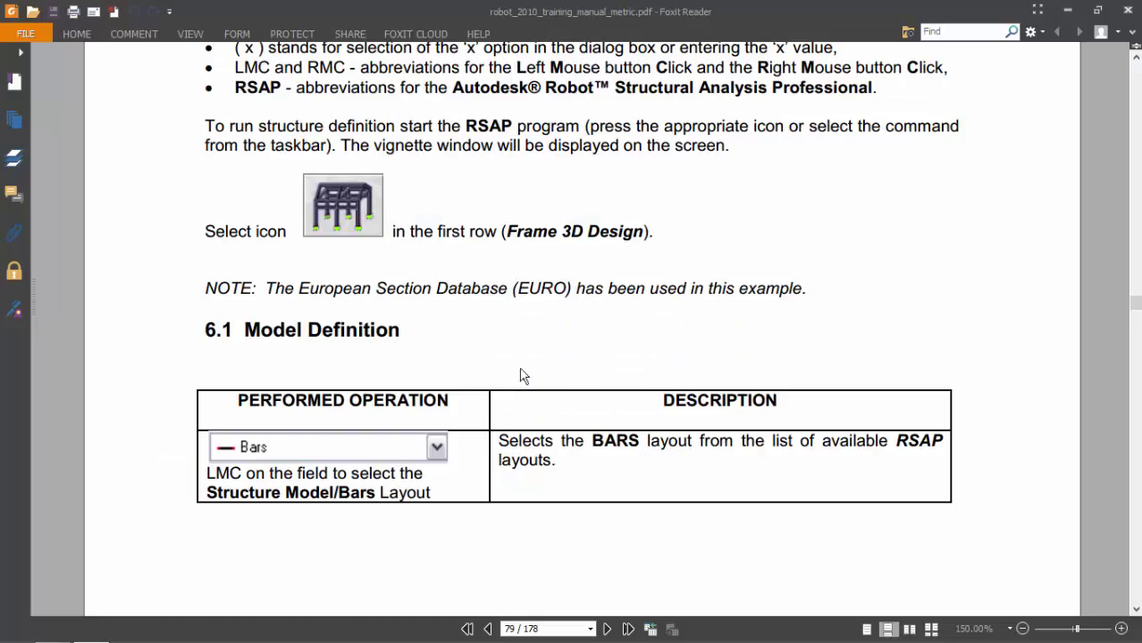
scroll(461, 275, "down", 20)
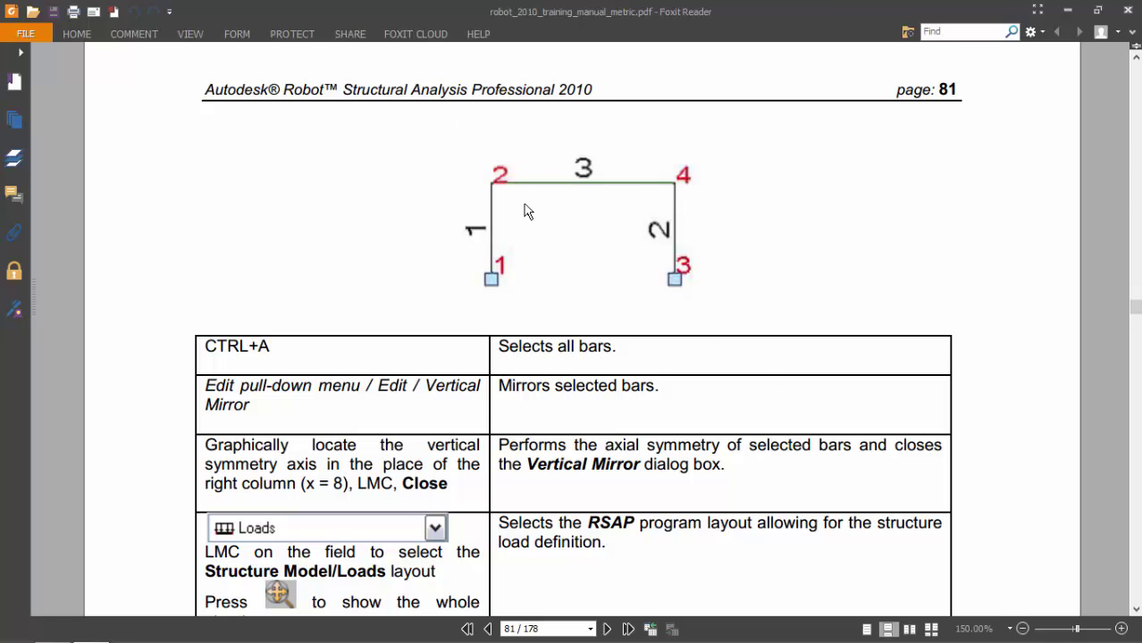
key("alt+Tab")
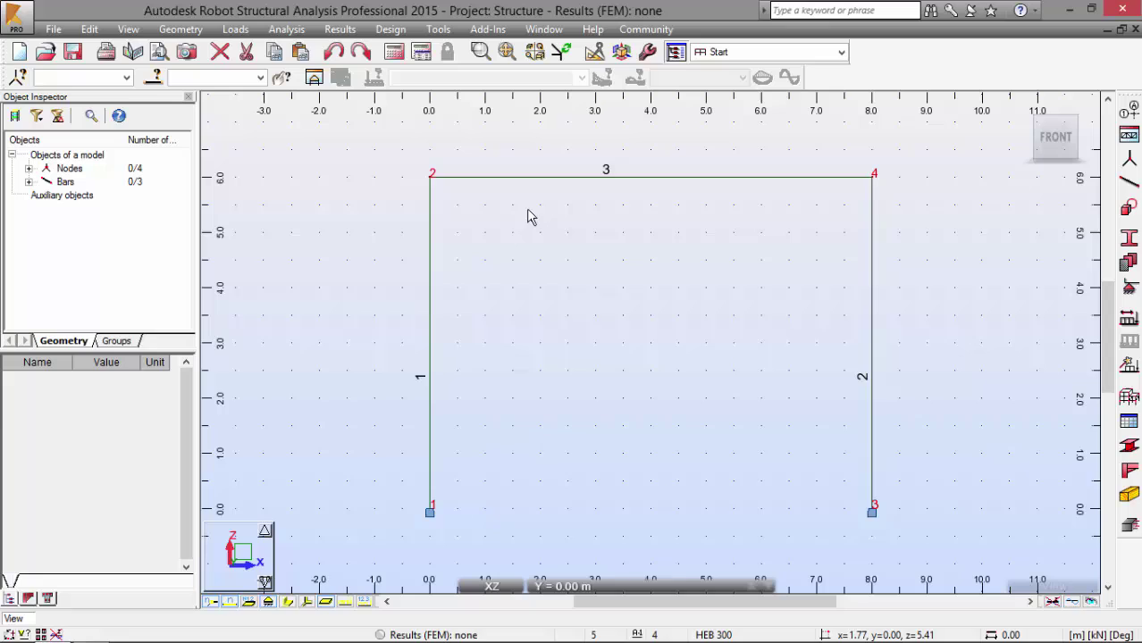
Step: Copy the whole frame as a vertical mirror about x = 8 m, creating column 4 and beam 5
key("ctrl+a")
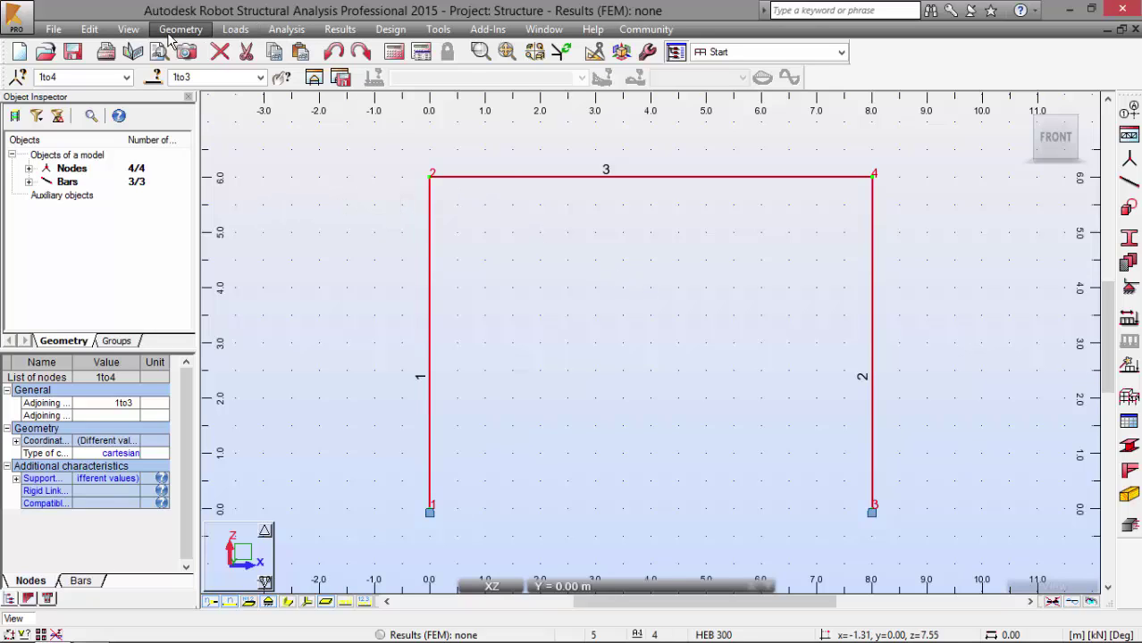
left_click(89, 30)
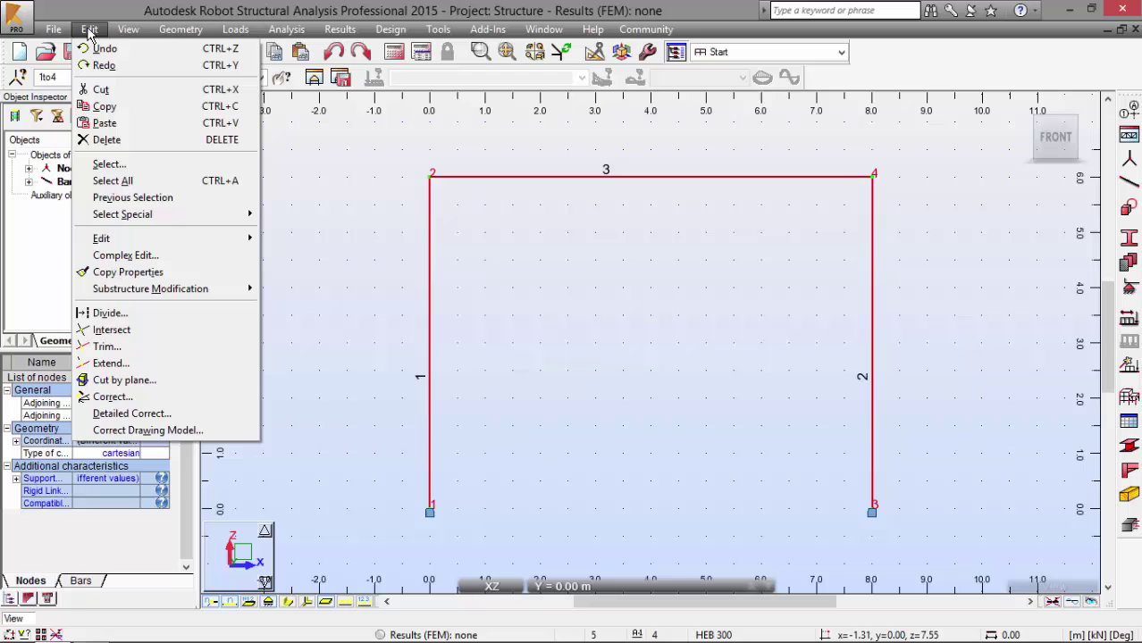
mouse_move(156, 241)
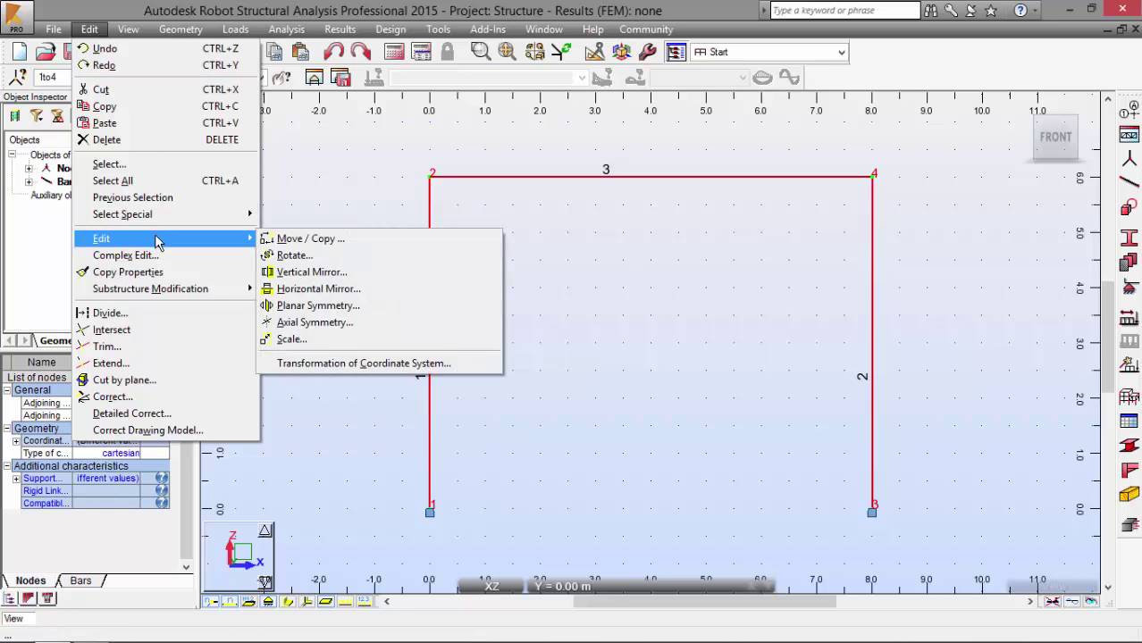
left_click(335, 272)
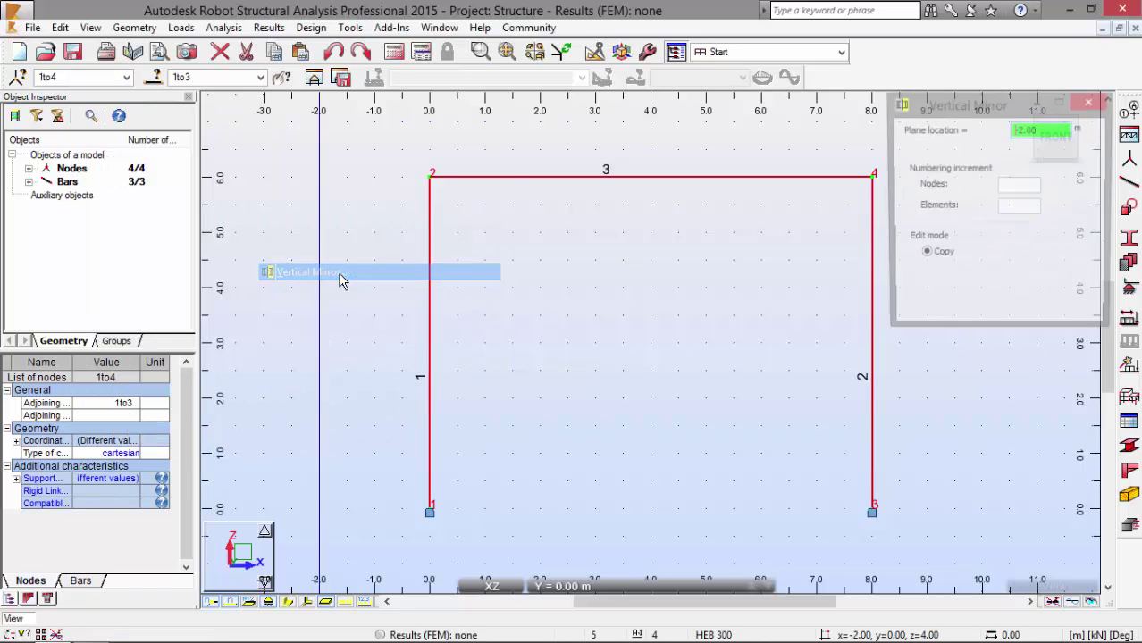
double_click(1047, 131)
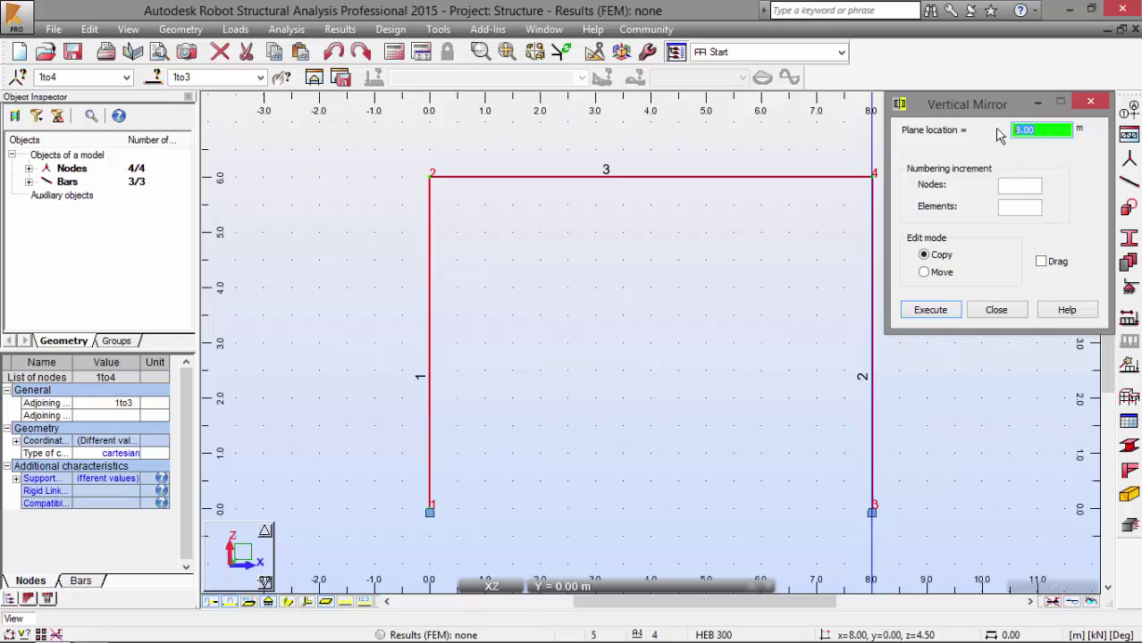
left_click(789, 238)
middle_click_drag(788, 237, 604, 248)
scroll(676, 250, "down", 2)
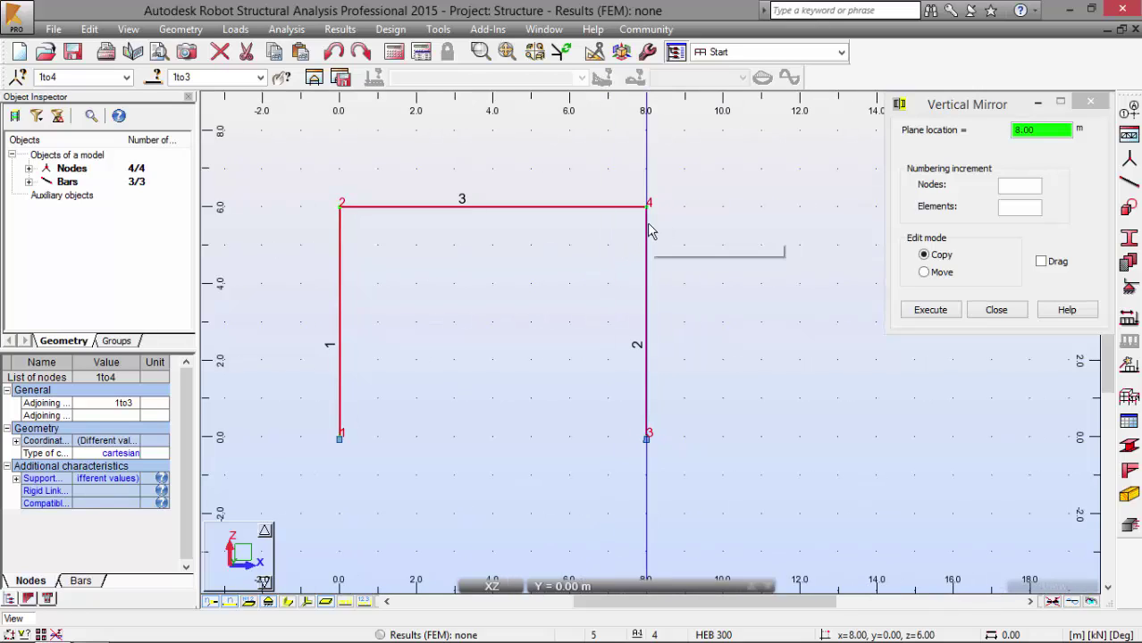
key("Return")
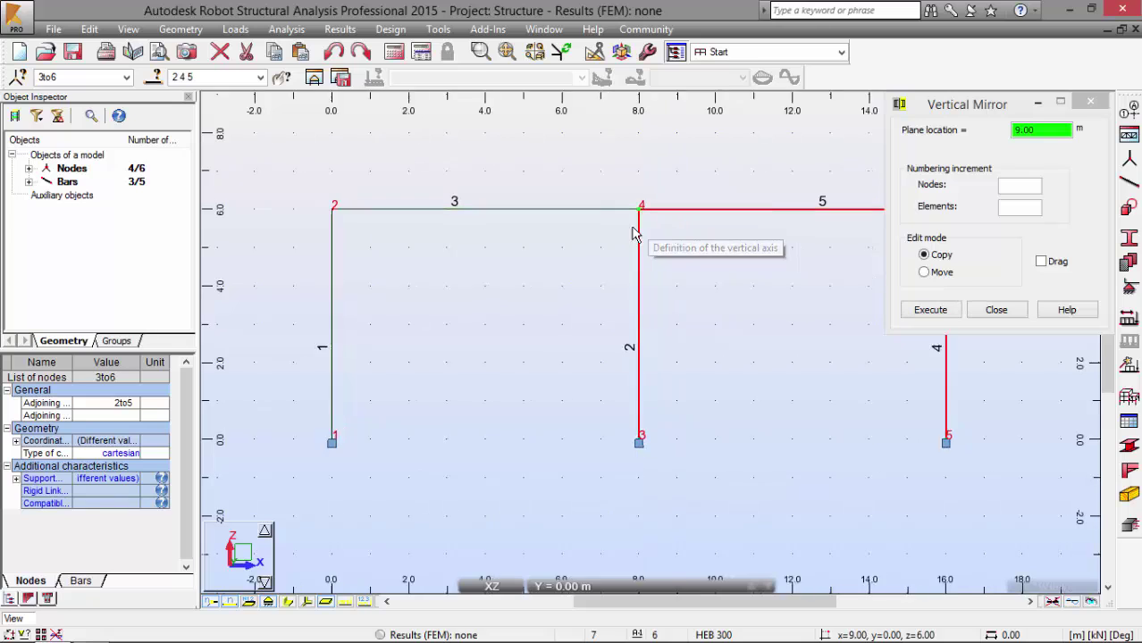
scroll(594, 224, "down", 2)
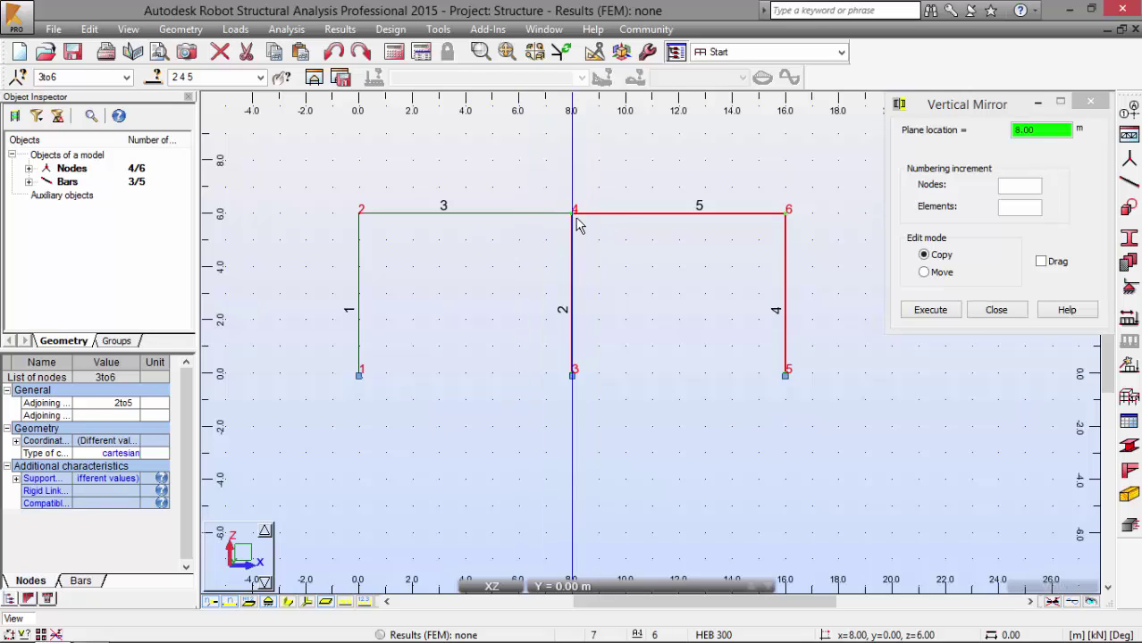
Step: In the Loads layout, add dead load case DL1 with self-weight on bars 1to5
left_click(997, 311)
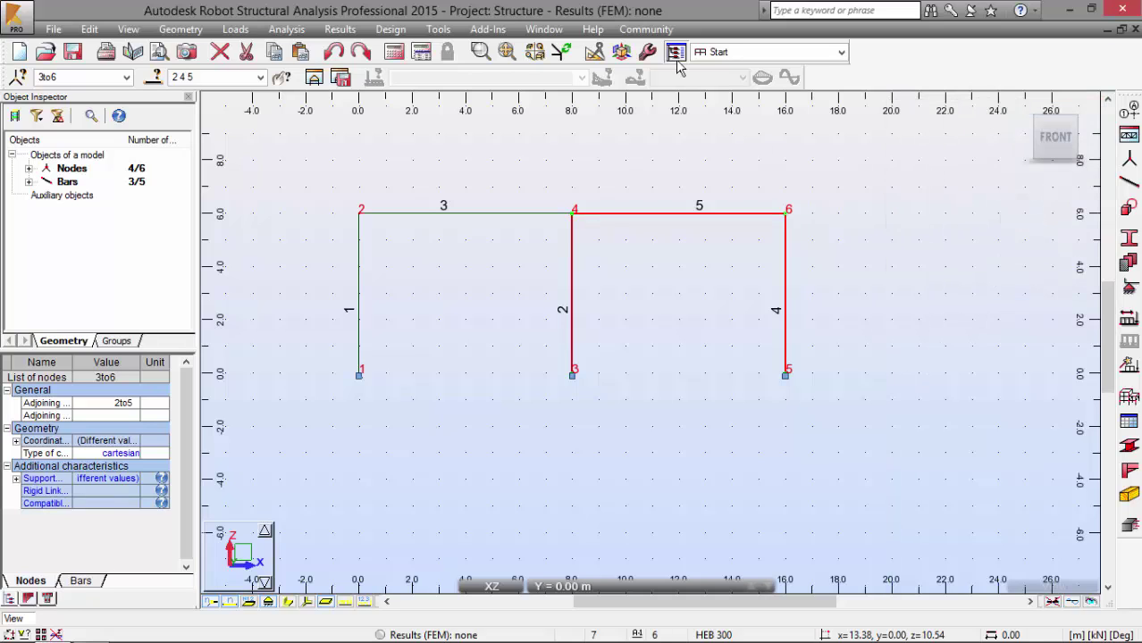
left_click(759, 53)
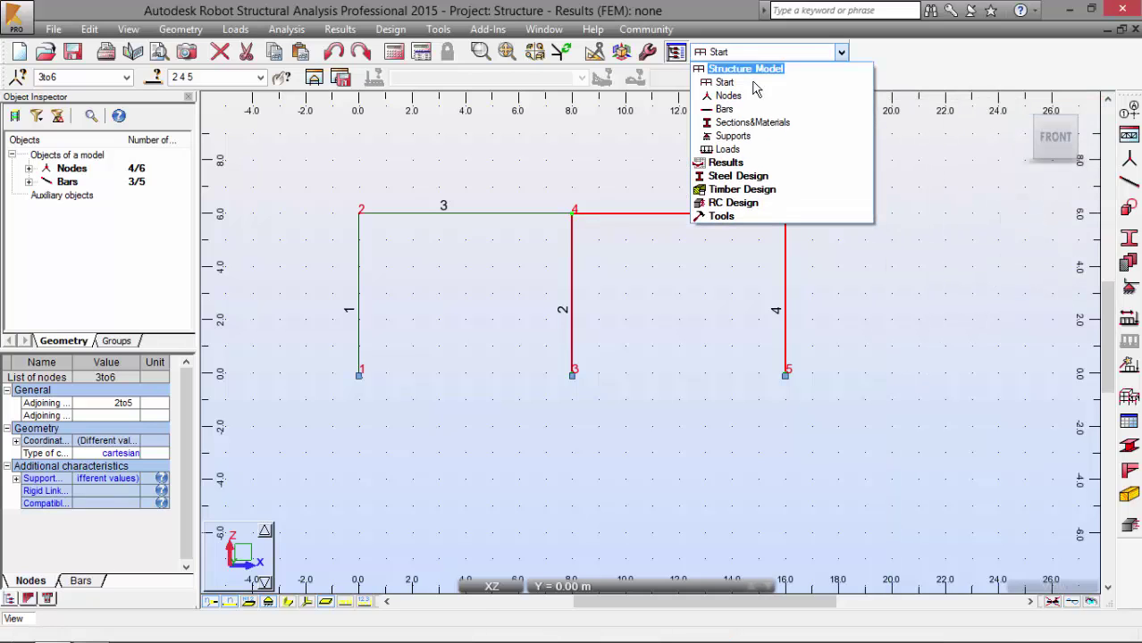
left_click(719, 150)
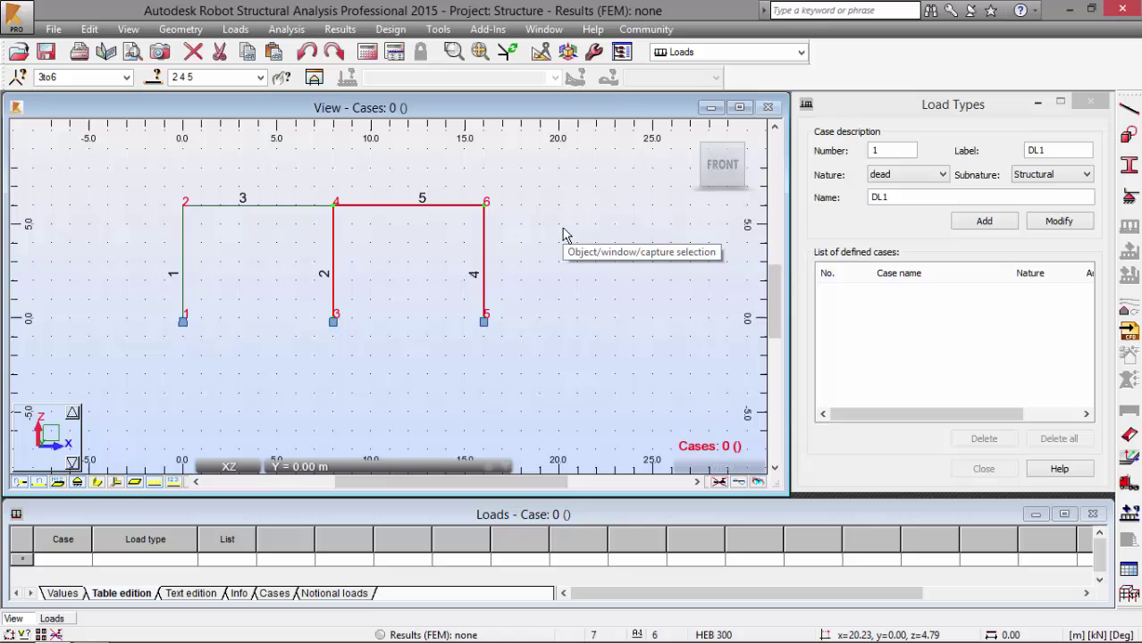
left_click(983, 222)
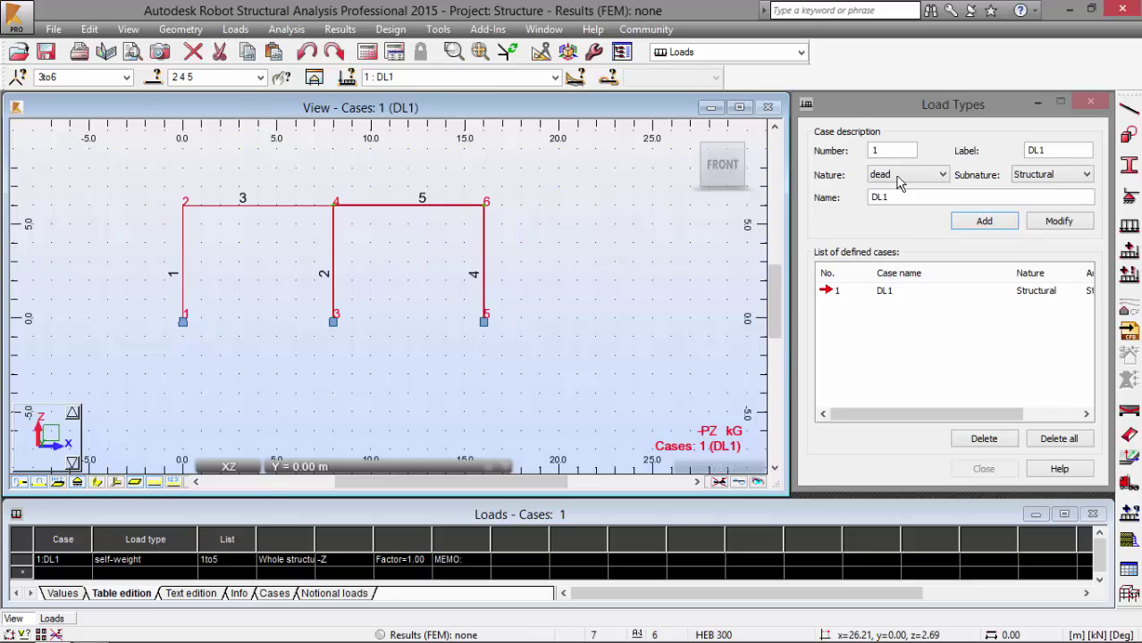
mouse_move(894, 190)
left_mouse_down()
mouse_move(863, 179)
mouse_move(849, 202)
mouse_move(879, 221)
mouse_move(901, 202)
mouse_move(886, 179)
mouse_move(626, 262)
mouse_move(397, 368)
left_mouse_up()
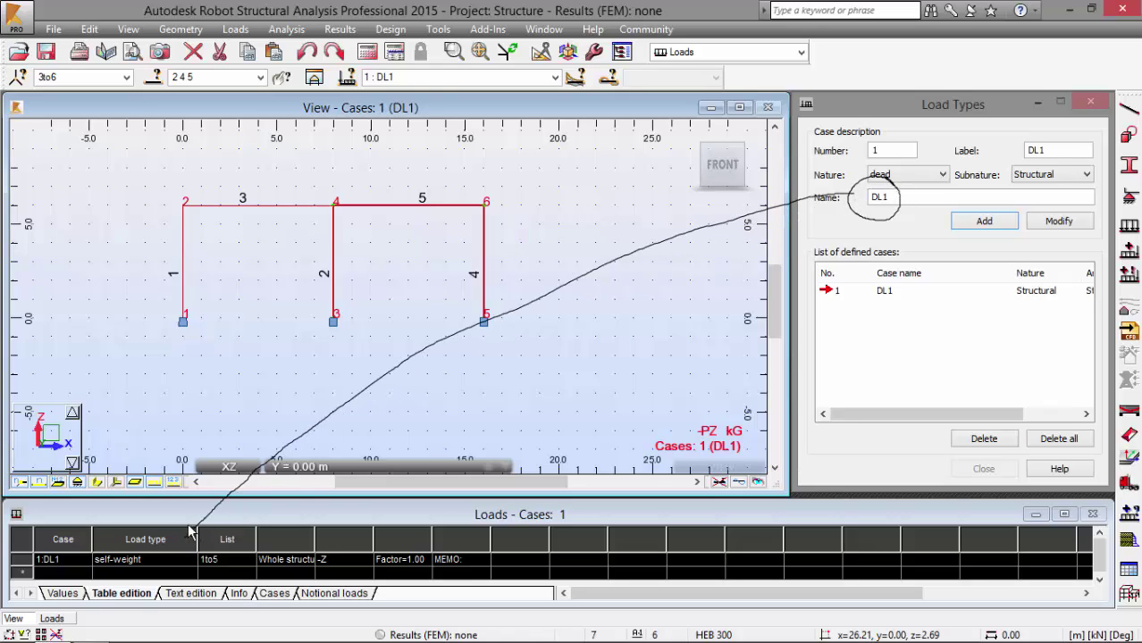
left_click_drag(187, 521, 200, 546)
key("Escape")
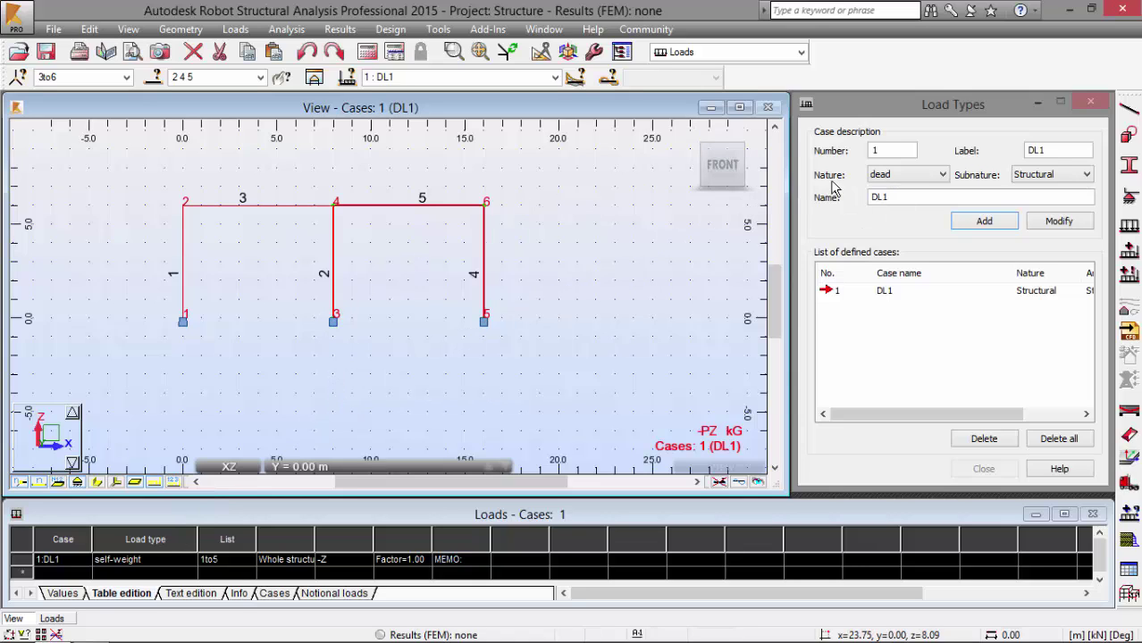
Step: Add two wind load cases, WIND1 and WIND2
left_click(889, 175)
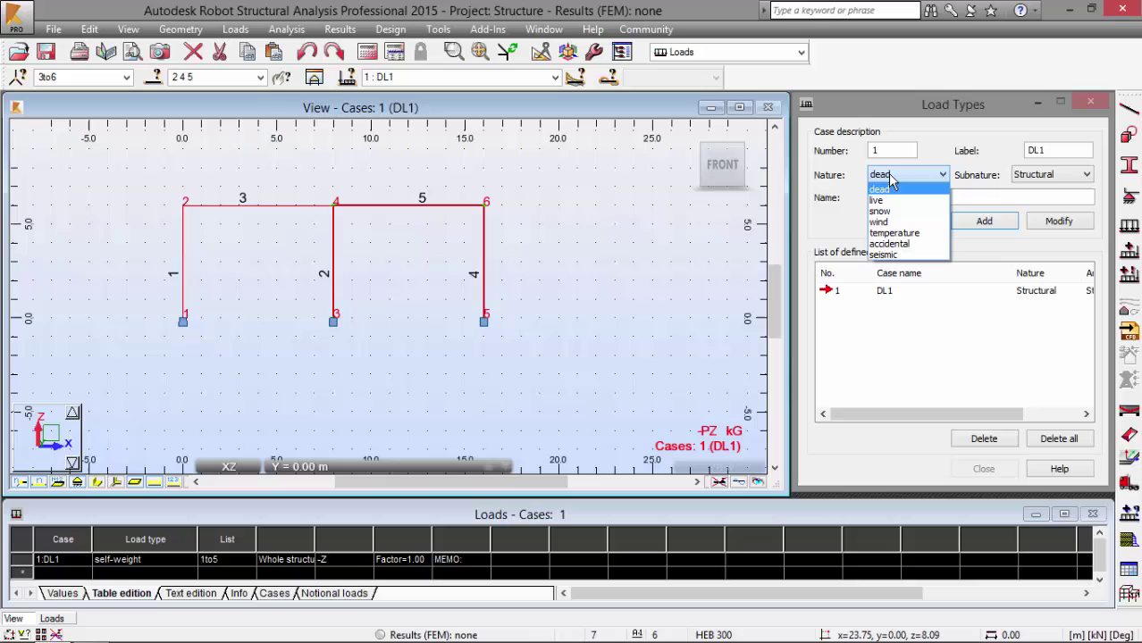
left_click(896, 222)
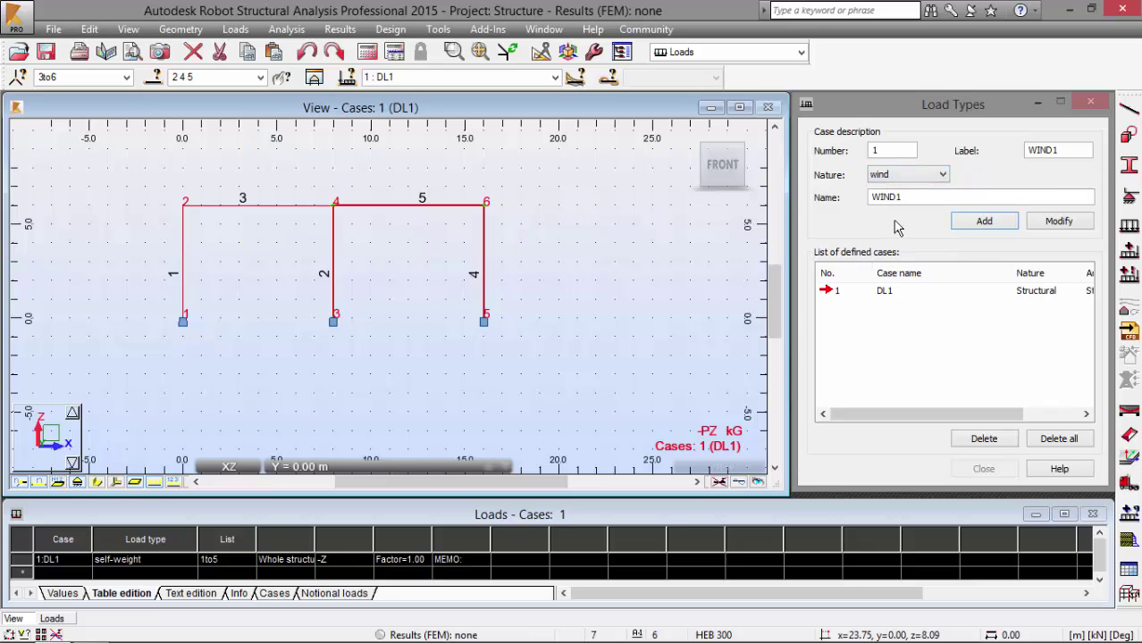
left_click(993, 225)
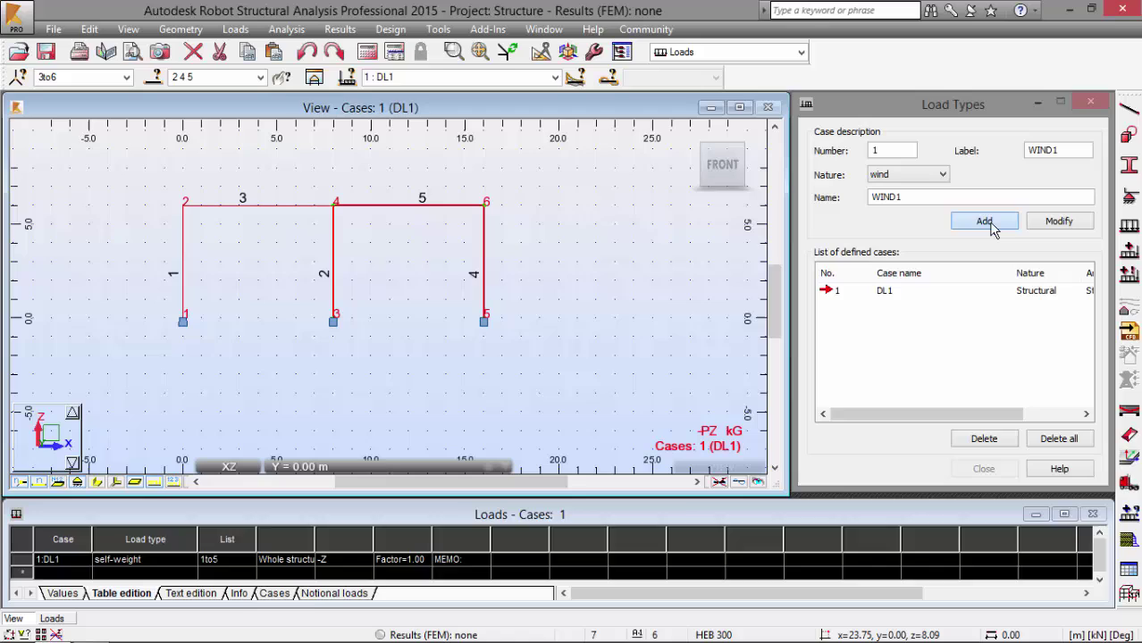
left_click(984, 225)
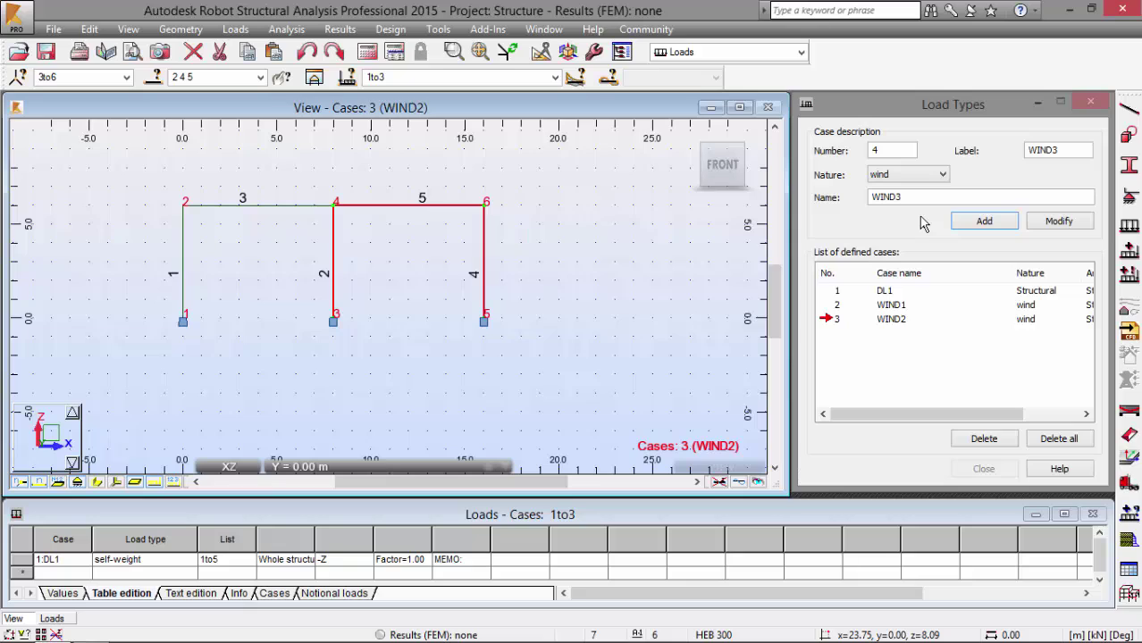
Step: Add the Category A live load case LL1 and shorten the structure view
left_click(902, 176)
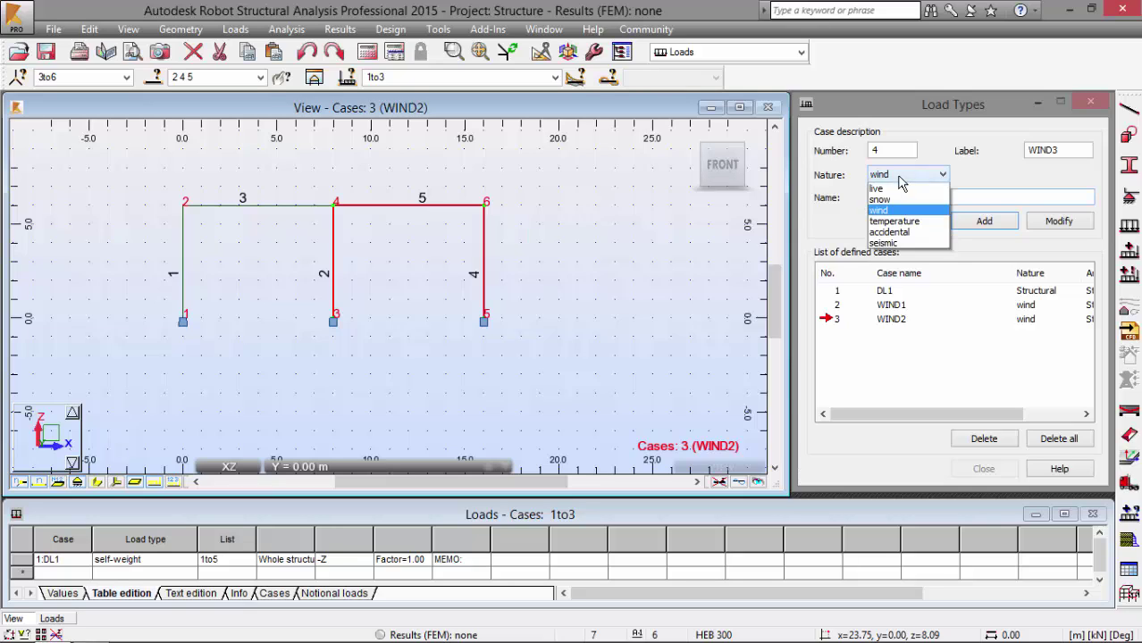
left_click(894, 198)
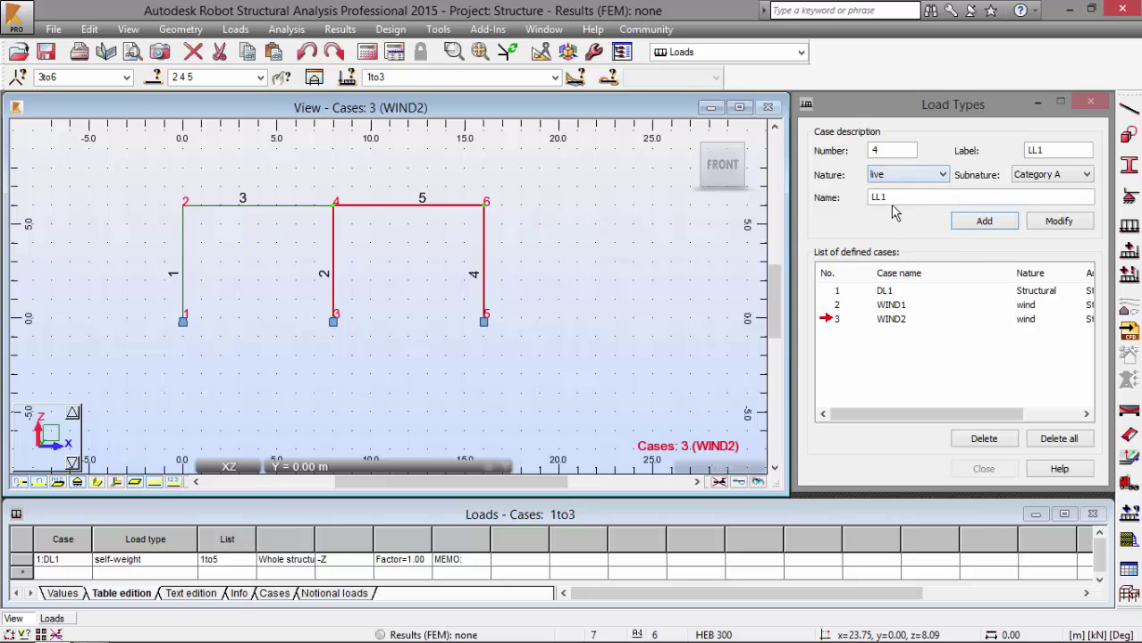
left_click(963, 226)
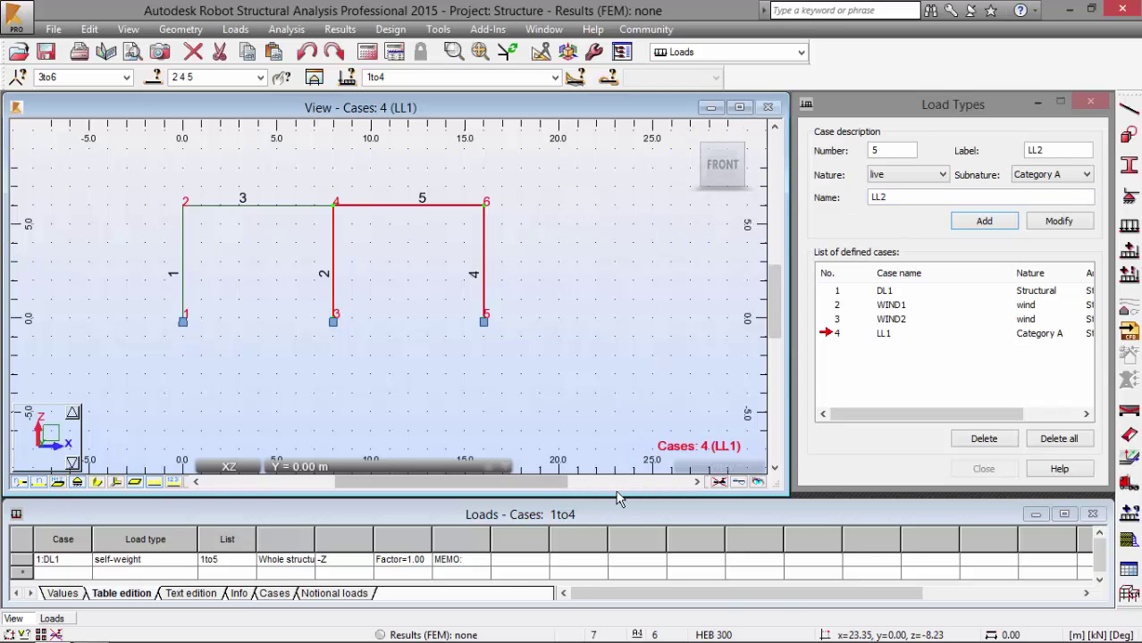
left_click_drag(618, 493, 631, 426)
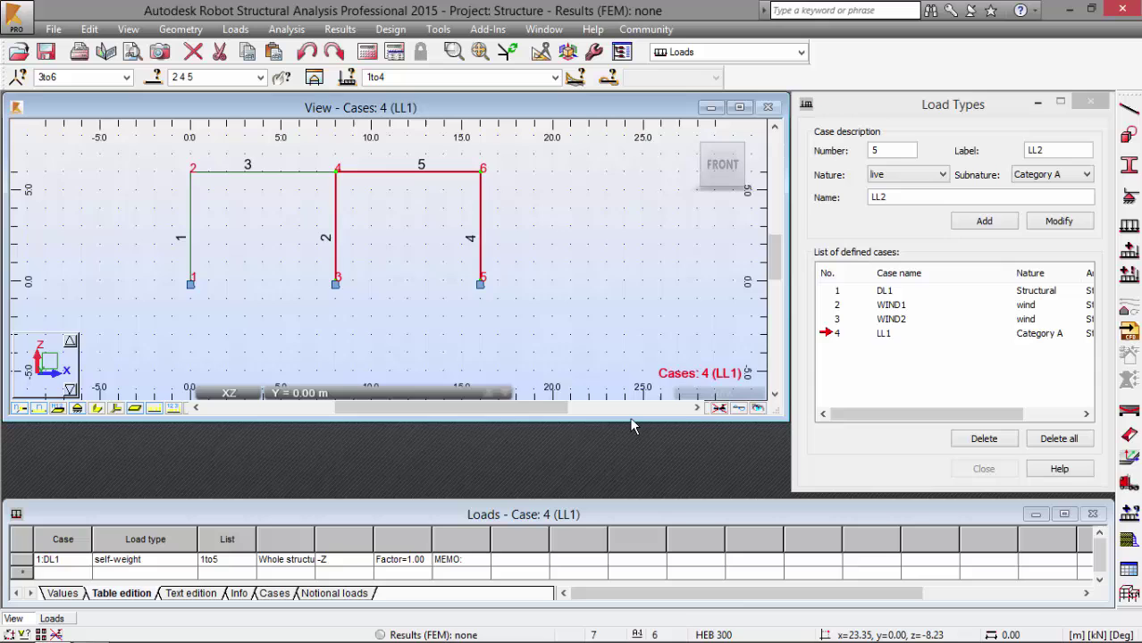
Step: Enlarge the Loads table and add a nodal force row for case WIND1
middle_click_drag(439, 252, 456, 288)
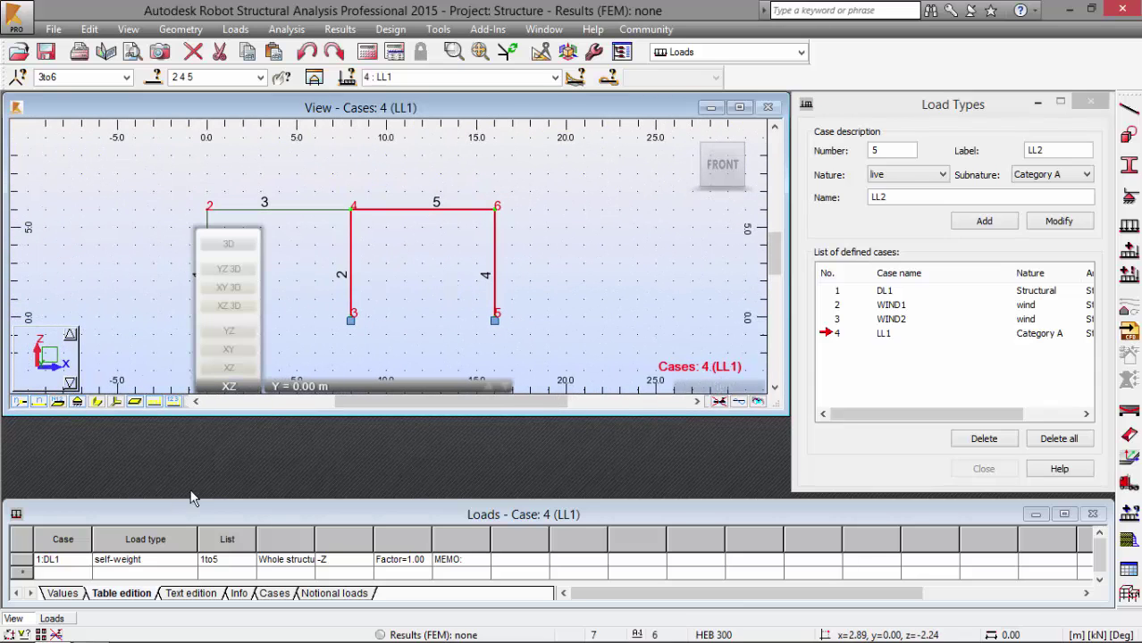
left_click_drag(188, 507, 207, 423)
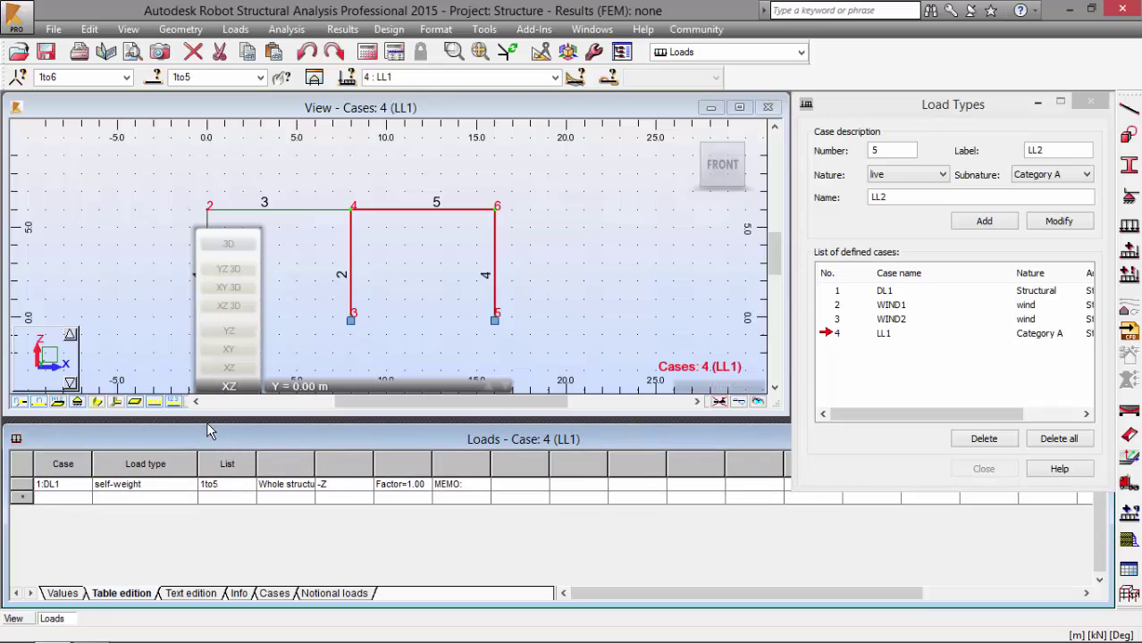
left_click(85, 497)
left_click(84, 498)
left_click(61, 525)
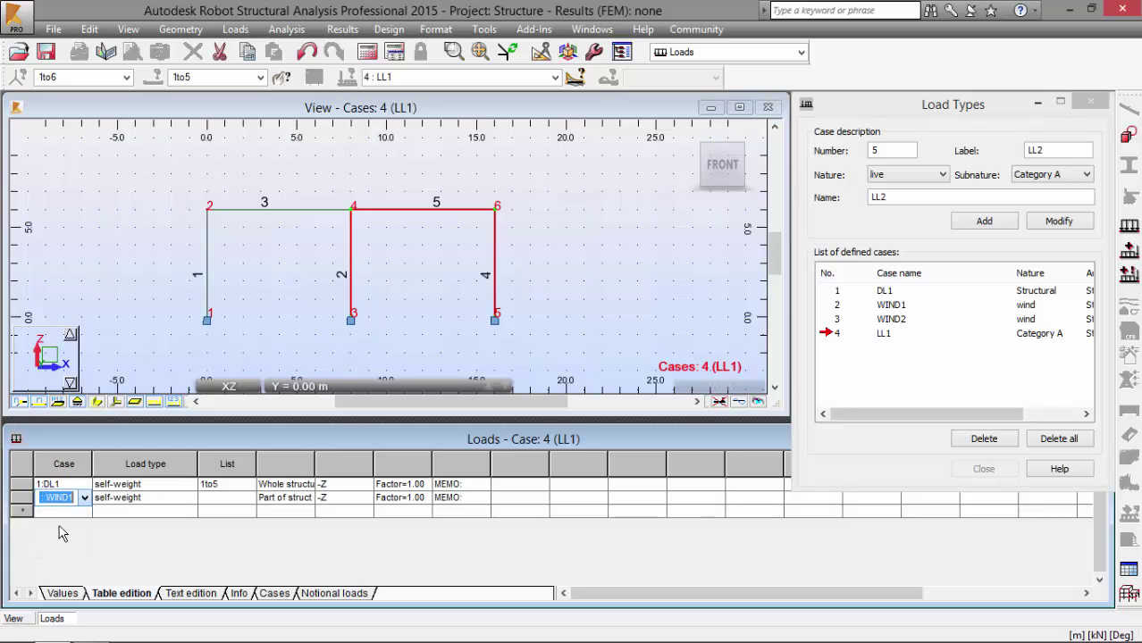
left_click(189, 498)
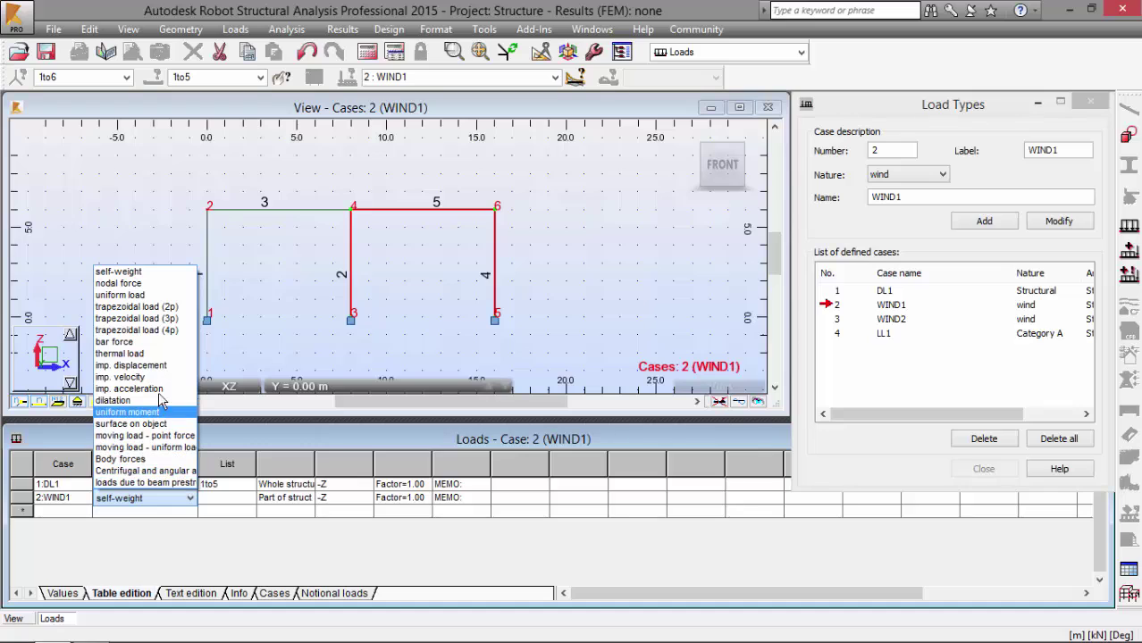
left_click(150, 283)
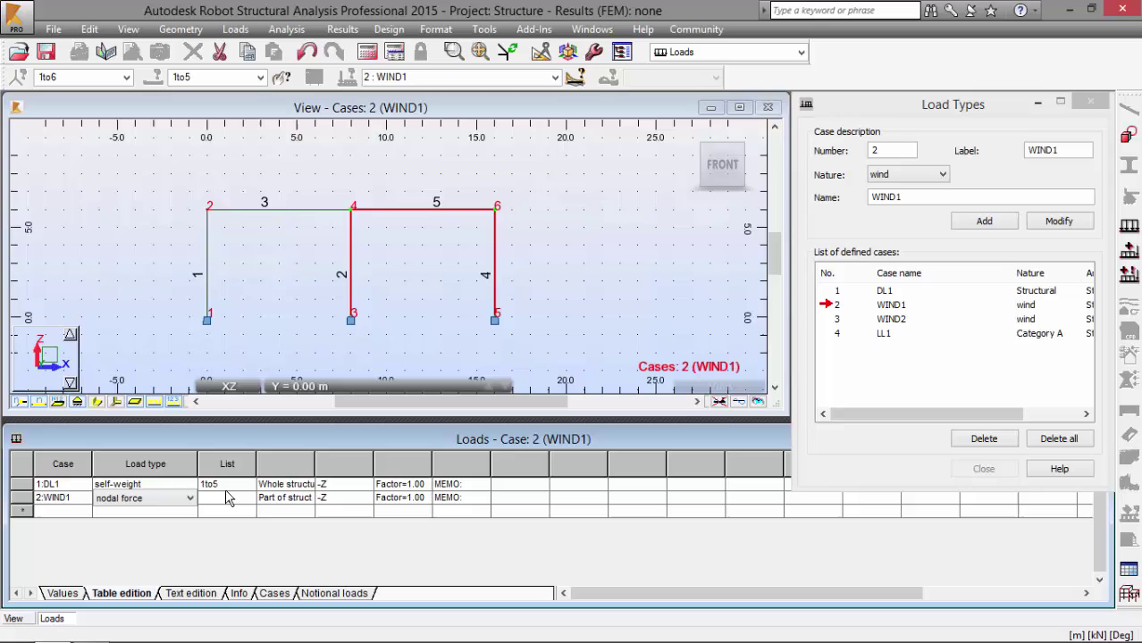
Step: Apply that nodal force at node 2 with FX = 100 kN
left_click(210, 498)
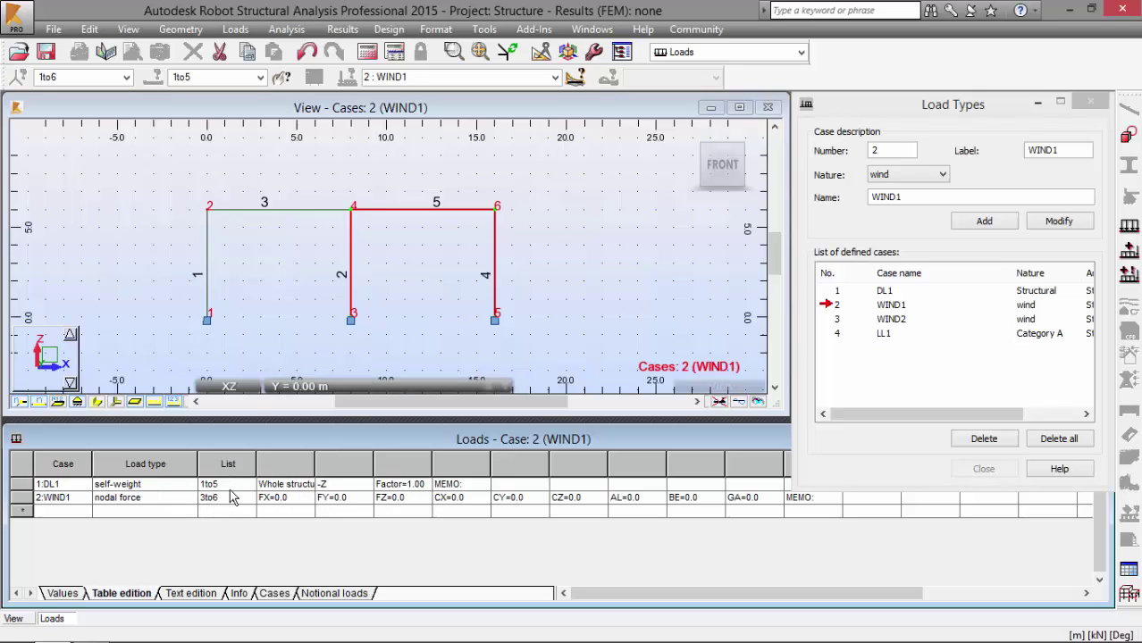
type("3to6")
left_click_drag(182, 195, 240, 249)
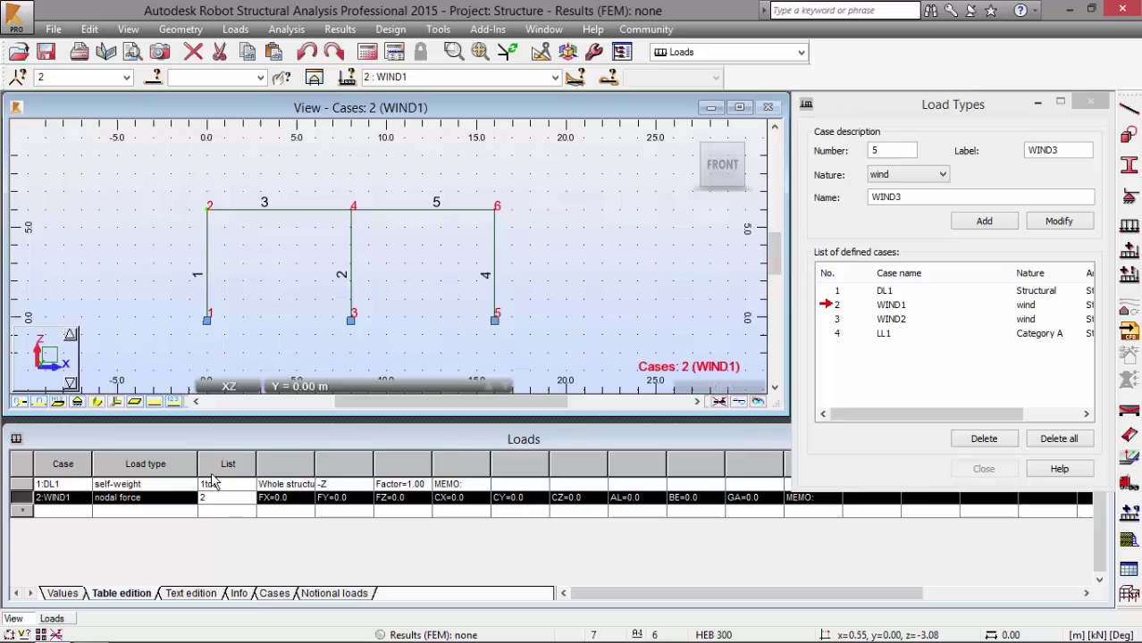
left_click(296, 502)
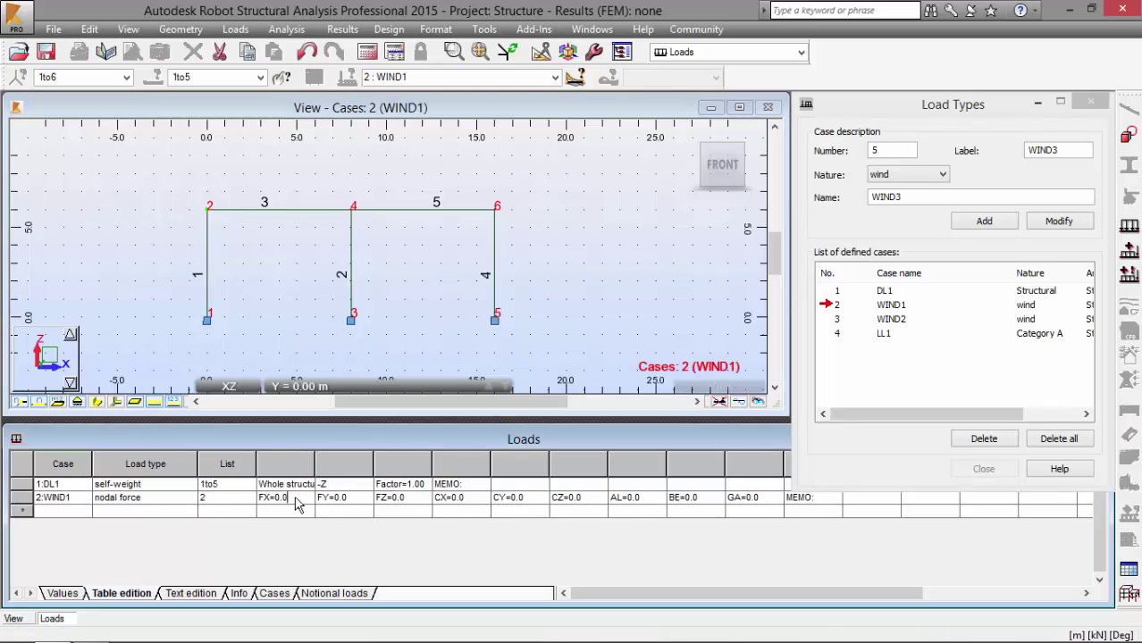
key("BackSpace")
type("100")
key("Tab")
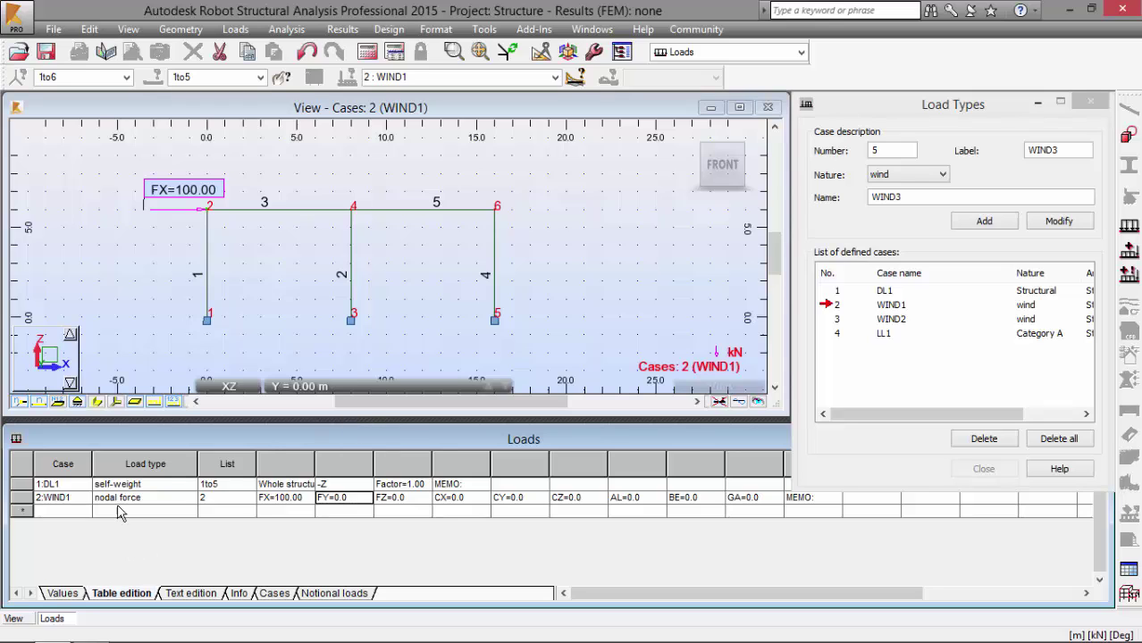
Step: Give WIND2 a uniform load PX = -15 kN/m on bar 4, then add an LL1 row
left_click(87, 511)
left_click(84, 511)
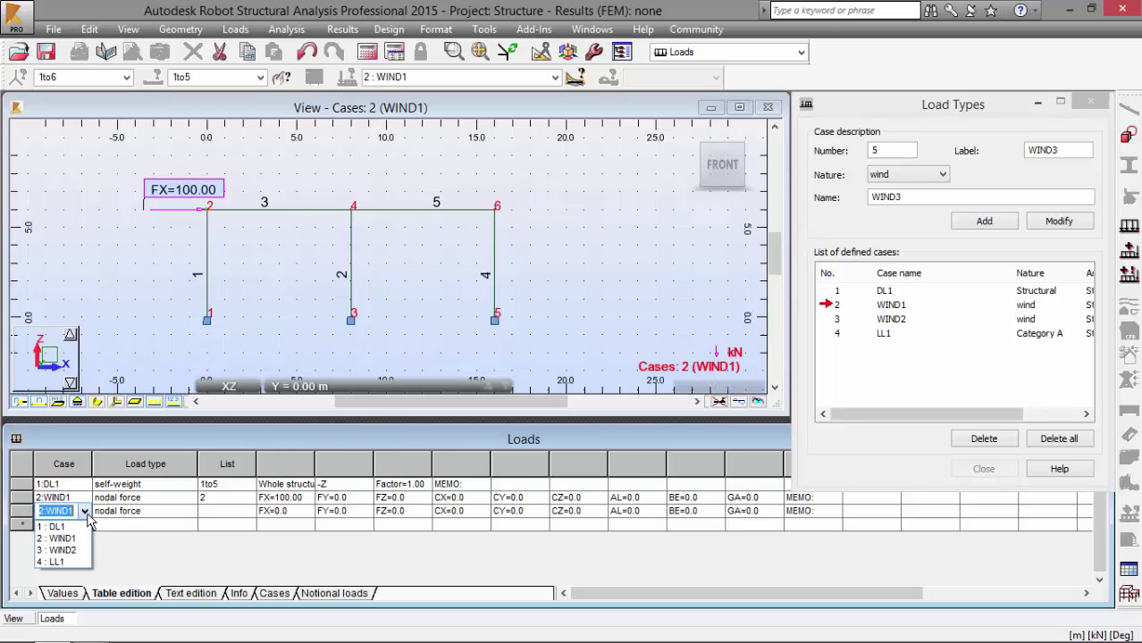
left_click(62, 550)
left_click(189, 513)
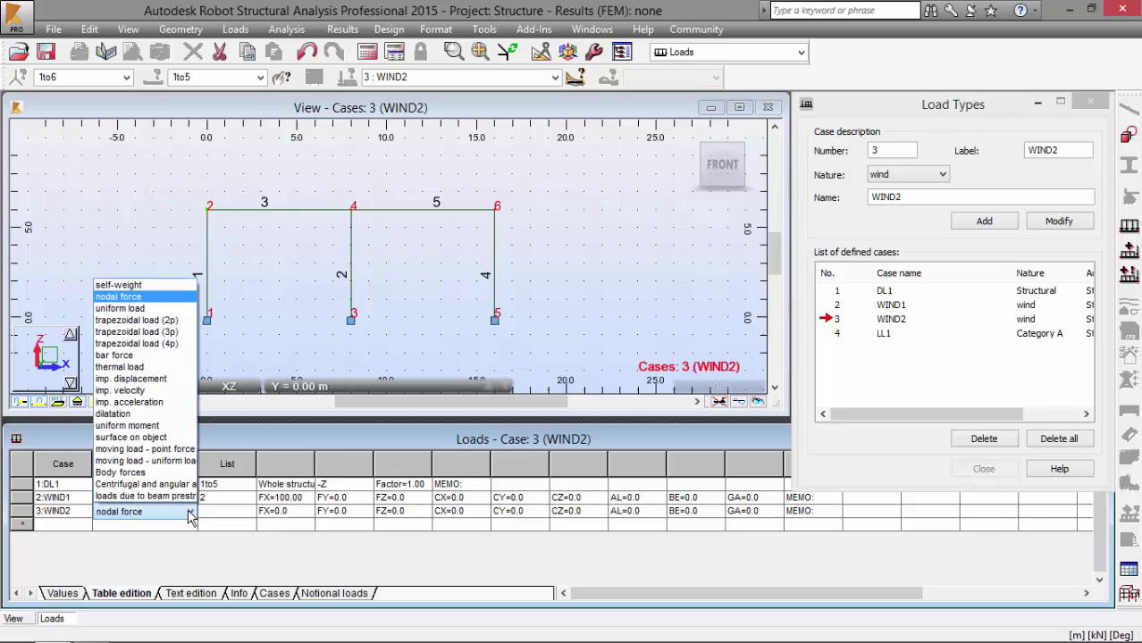
left_click(127, 309)
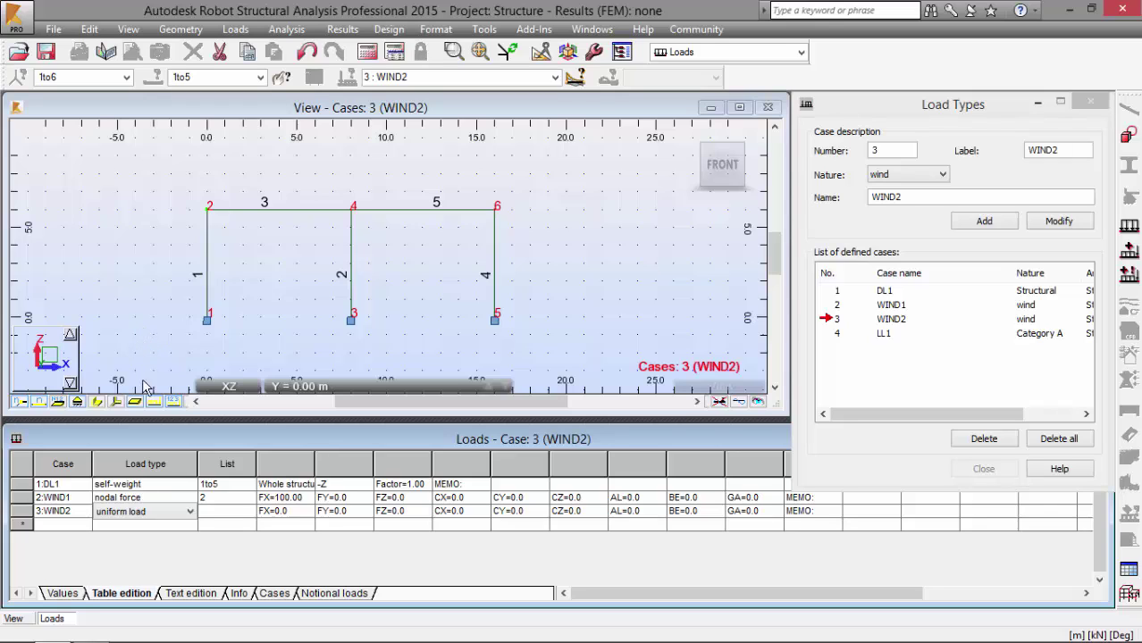
left_click(221, 511)
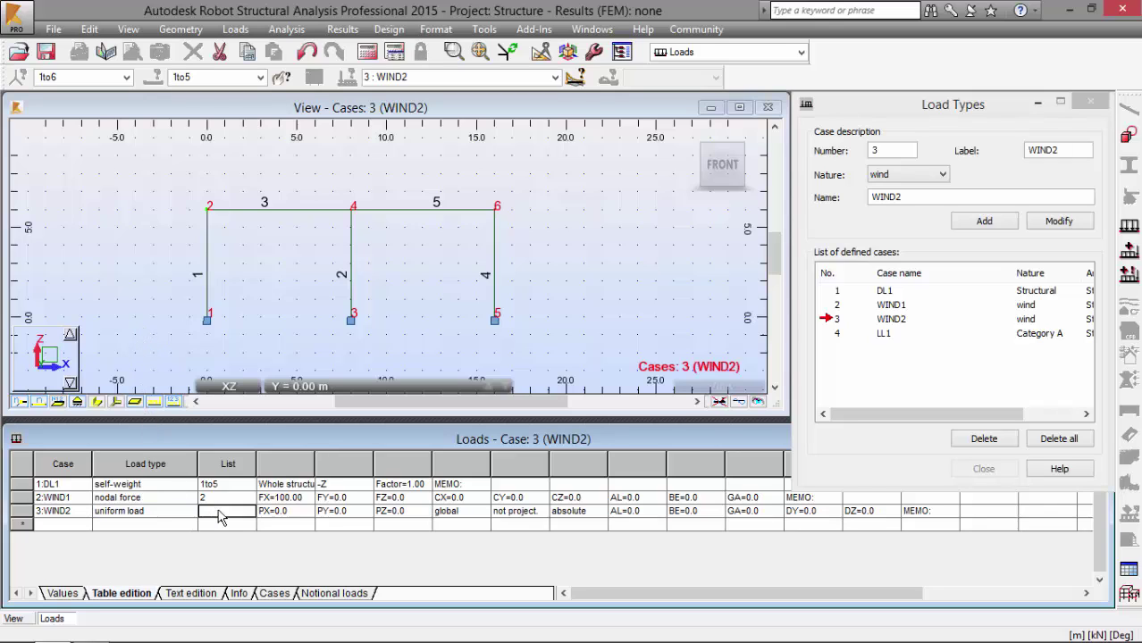
left_click(494, 269)
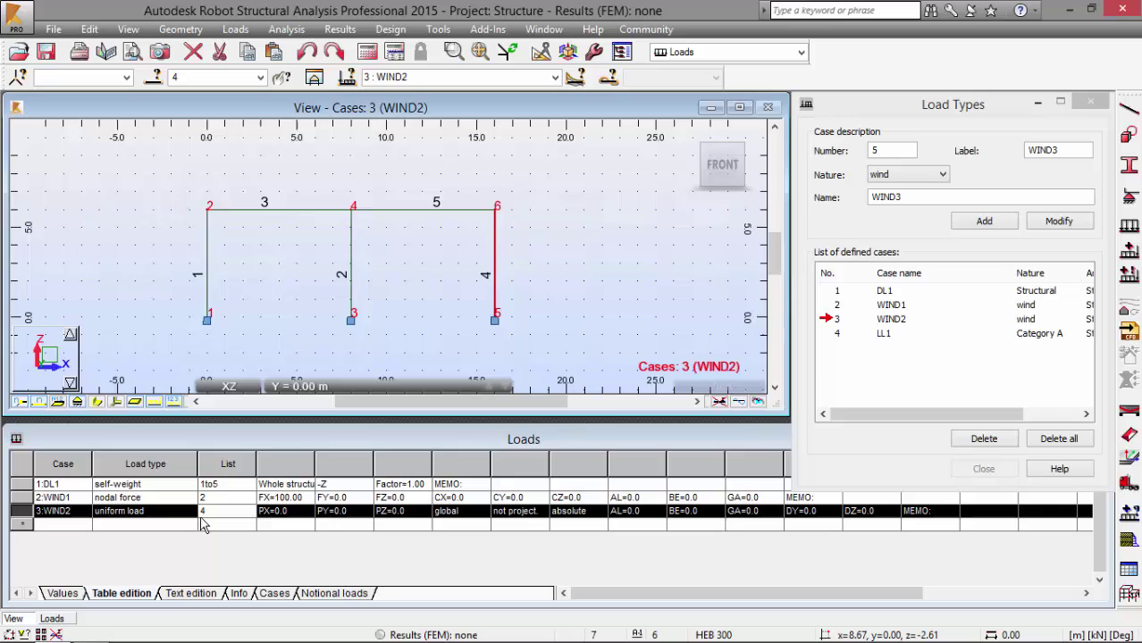
left_click(299, 515)
type("-")
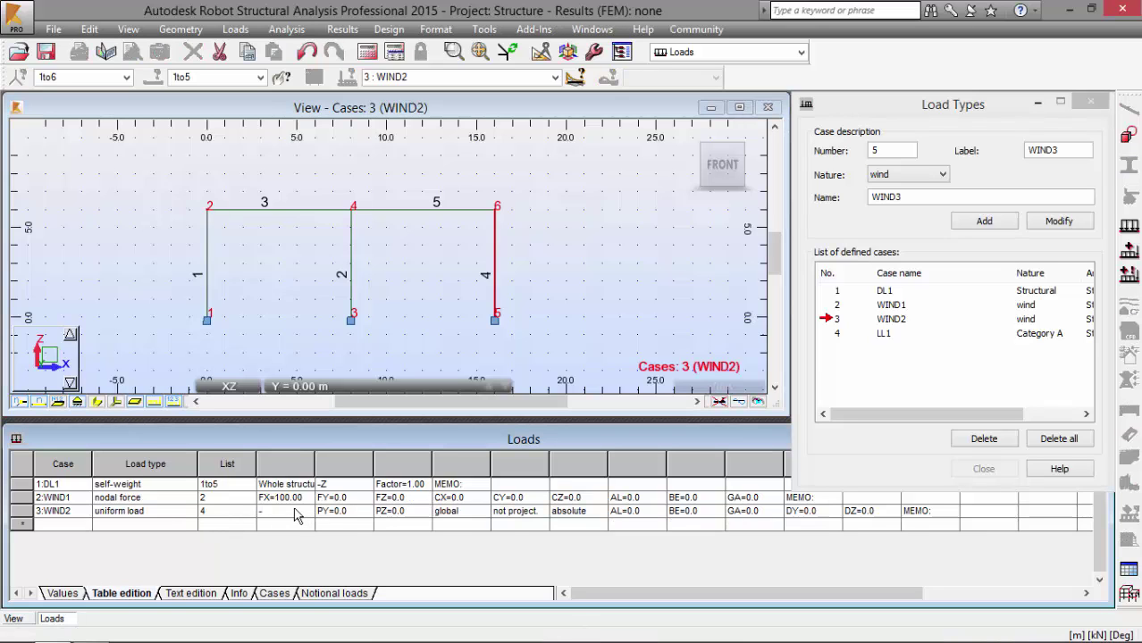
type("15")
key("Tab")
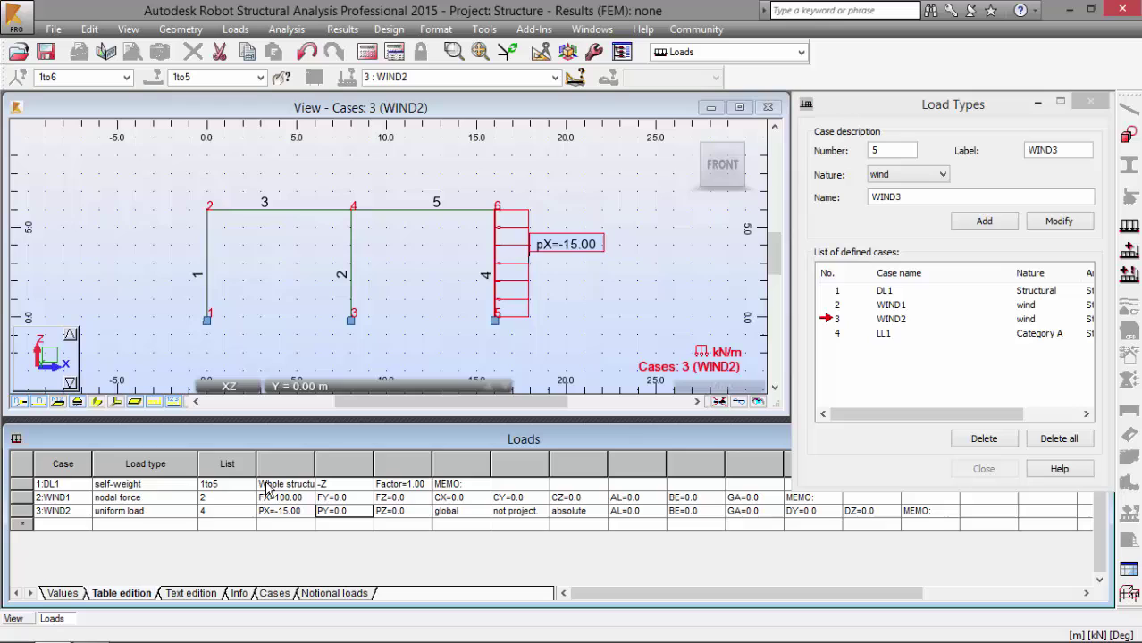
left_click(62, 531)
key("Down")
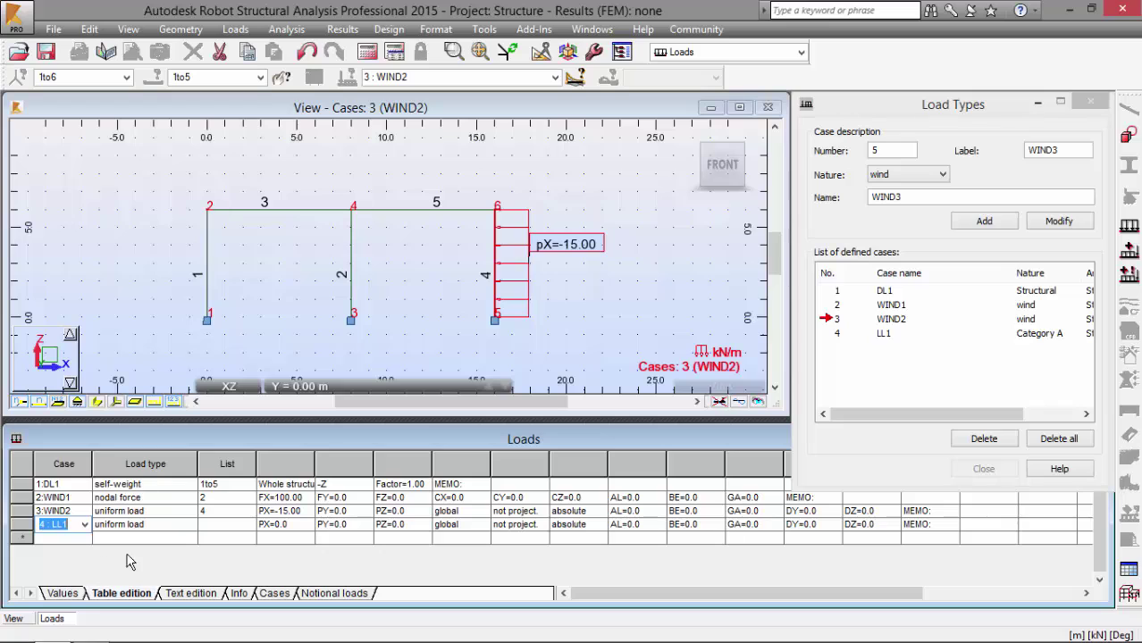
Step: Assign beams 3 and 5 to the LL1 uniform load row
left_click(207, 527)
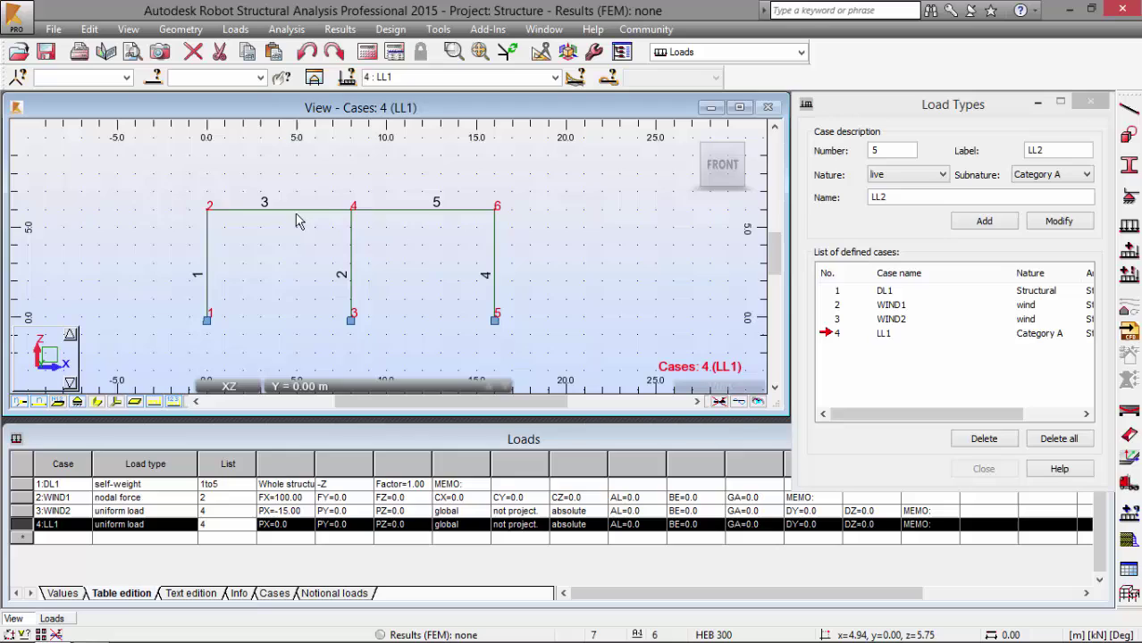
left_click(294, 210)
left_click(424, 209, "ctrl")
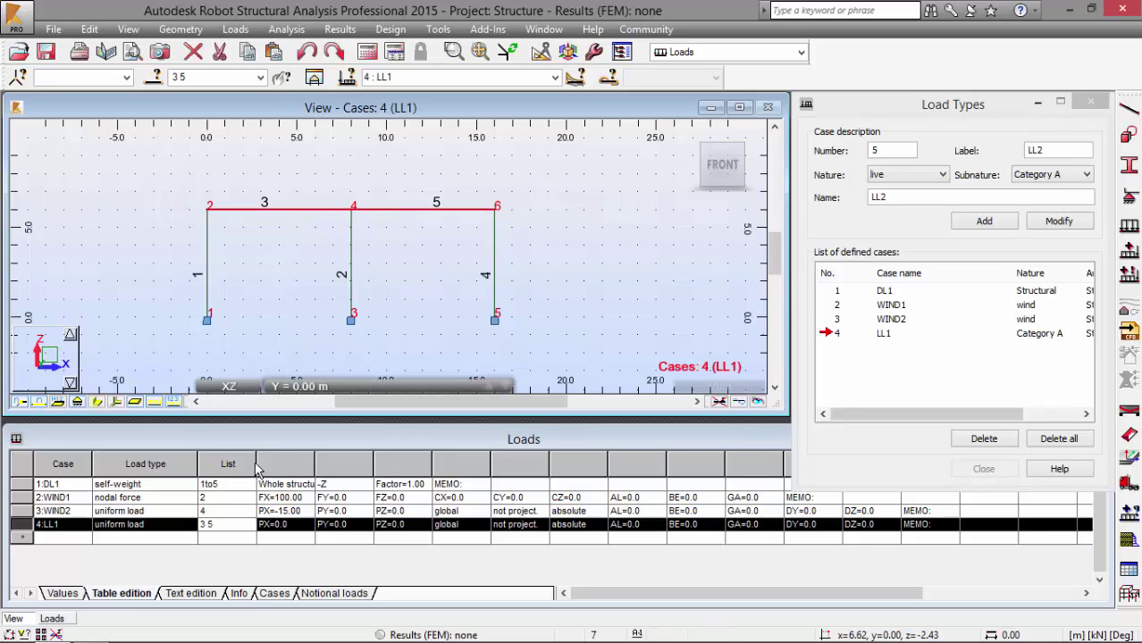
left_click(214, 529)
Step: Set the LL1 uniform load to PZ = -20 kN/m
left_click(412, 529)
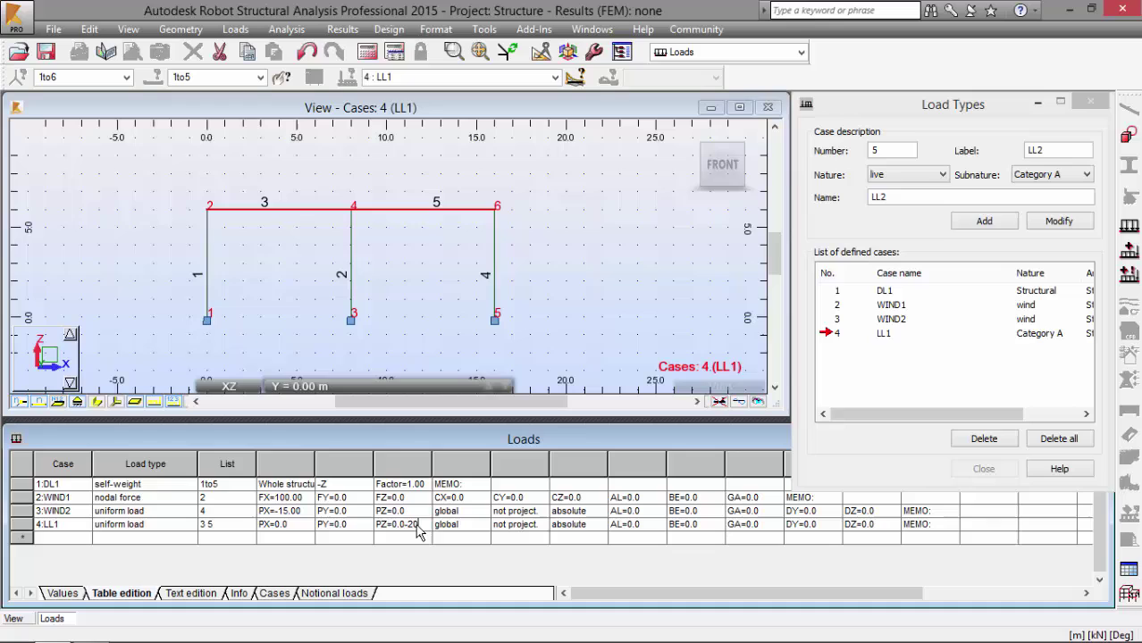
key("Tab")
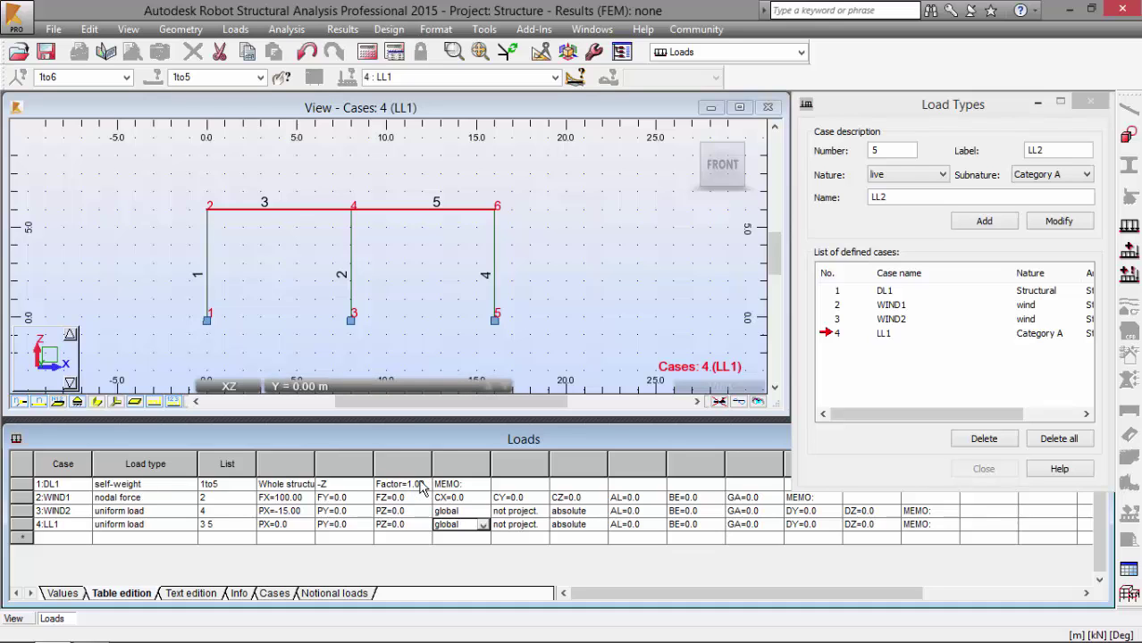
left_click(413, 529)
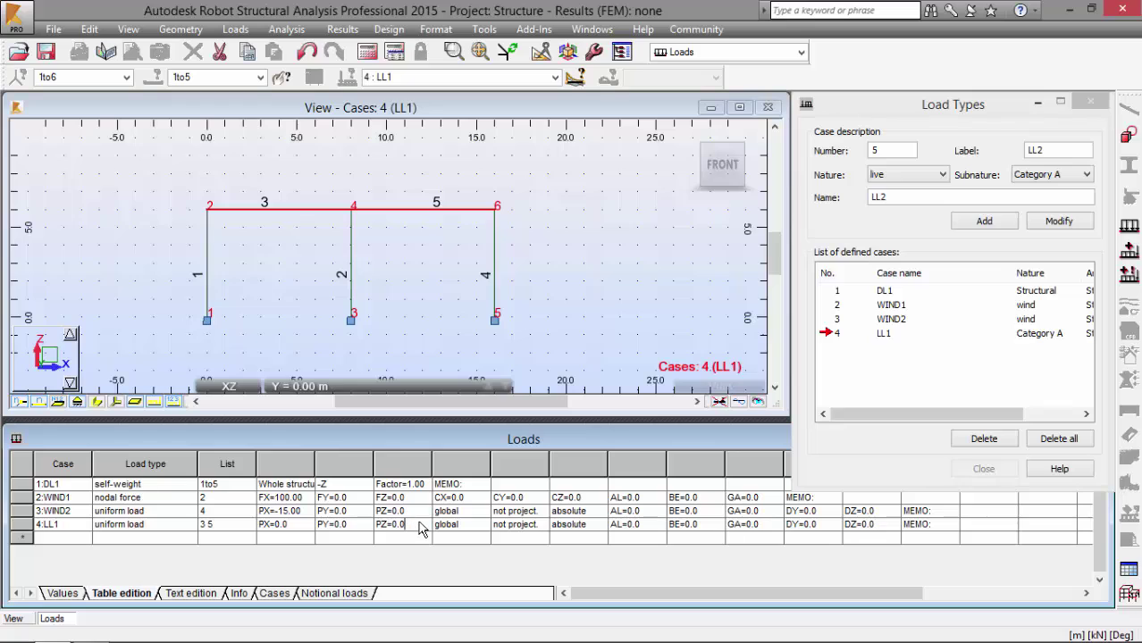
left_click_drag(415, 529, 375, 528)
key("BackSpace")
type("-20")
key("Tab")
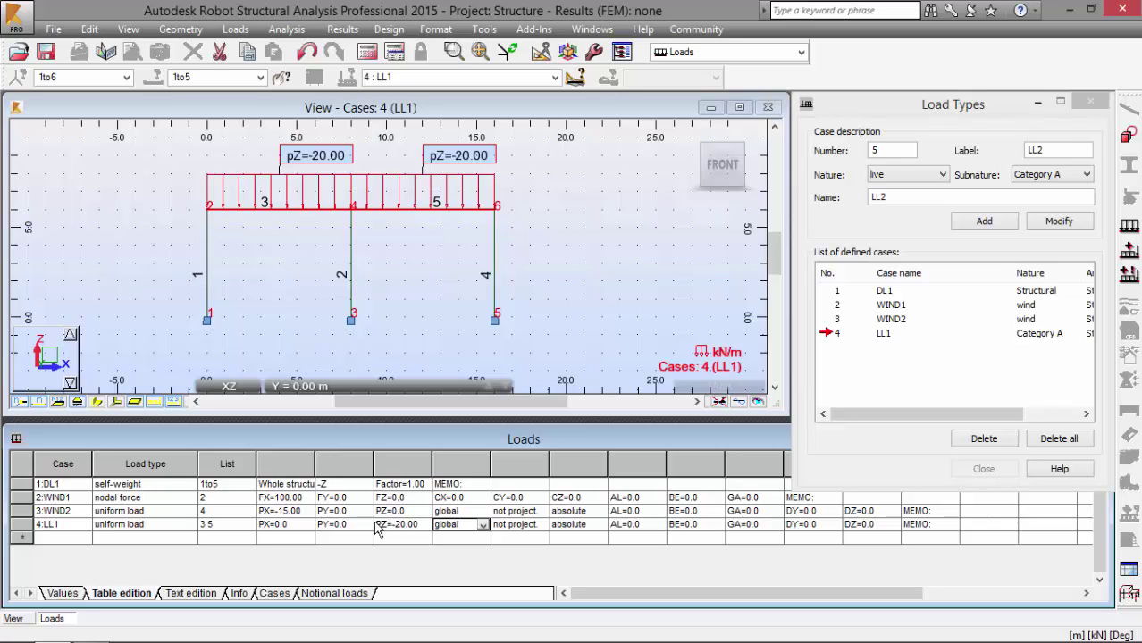
left_click(572, 225)
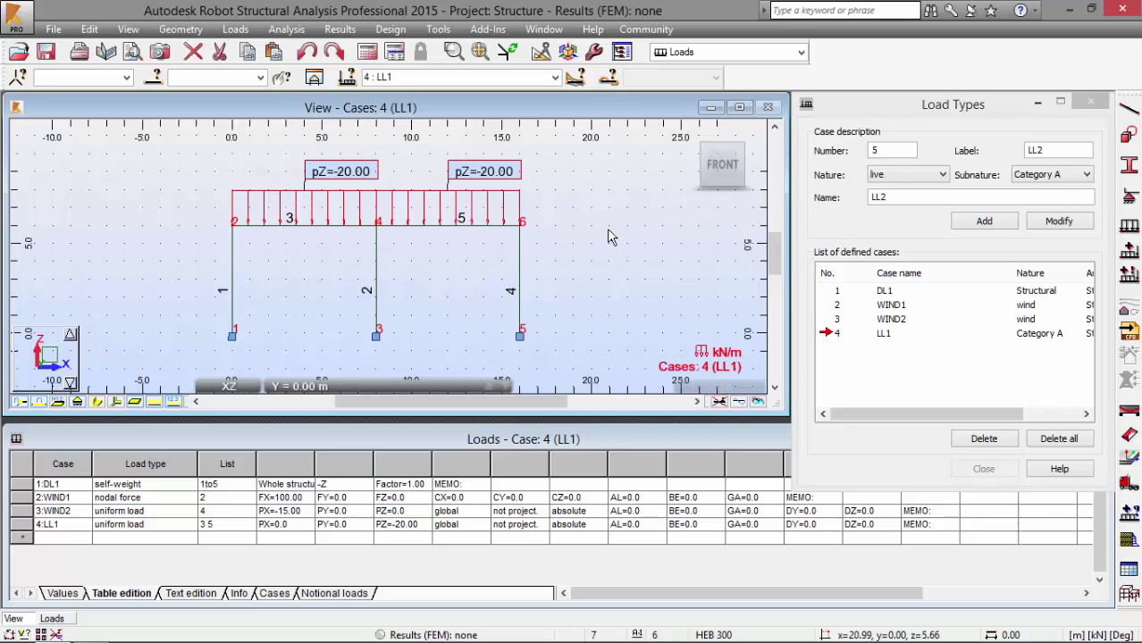
Step: Select the whole frame and copy it with translation vector 0,10,0
key("ctrl+a")
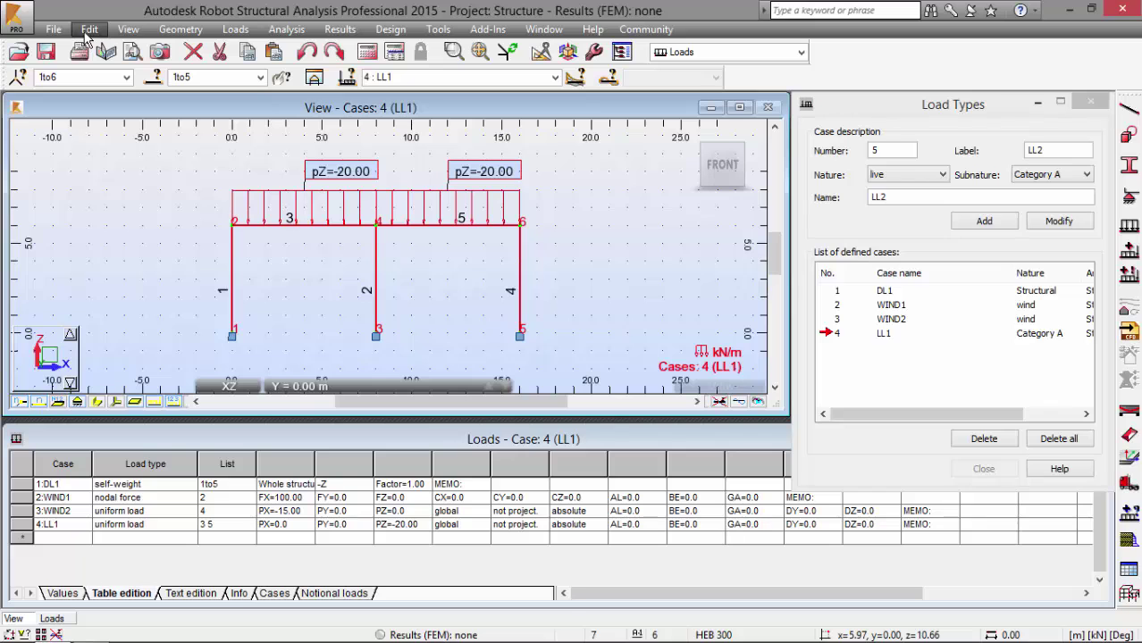
left_click(88, 30)
mouse_move(204, 249)
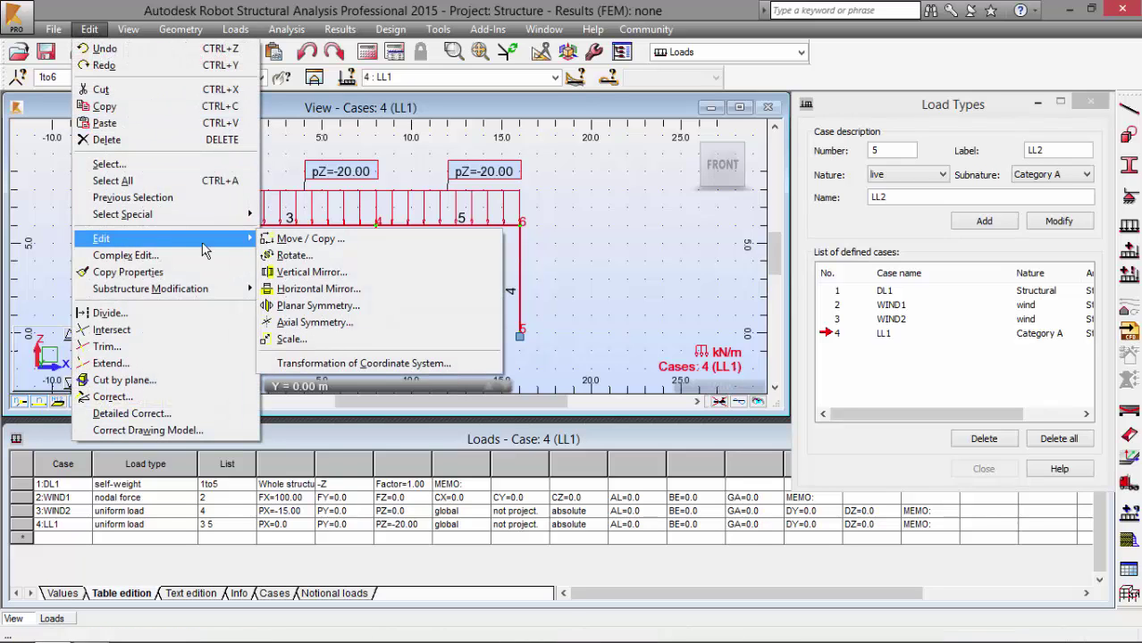
left_click(308, 238)
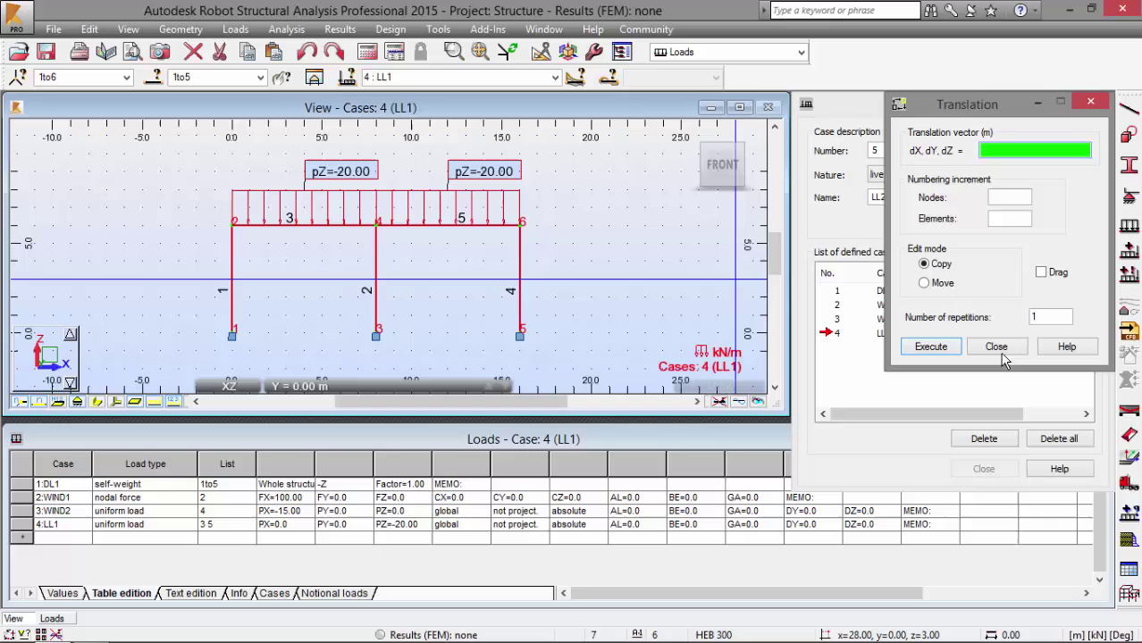
left_click(996, 348)
key("alt")
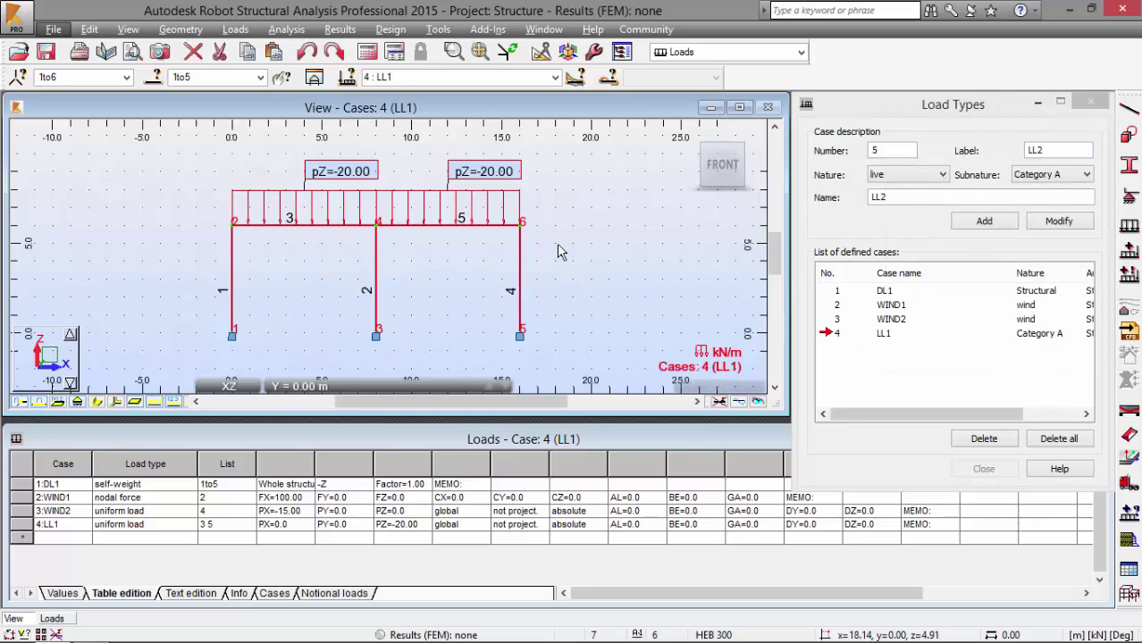
key("e")
key("e")
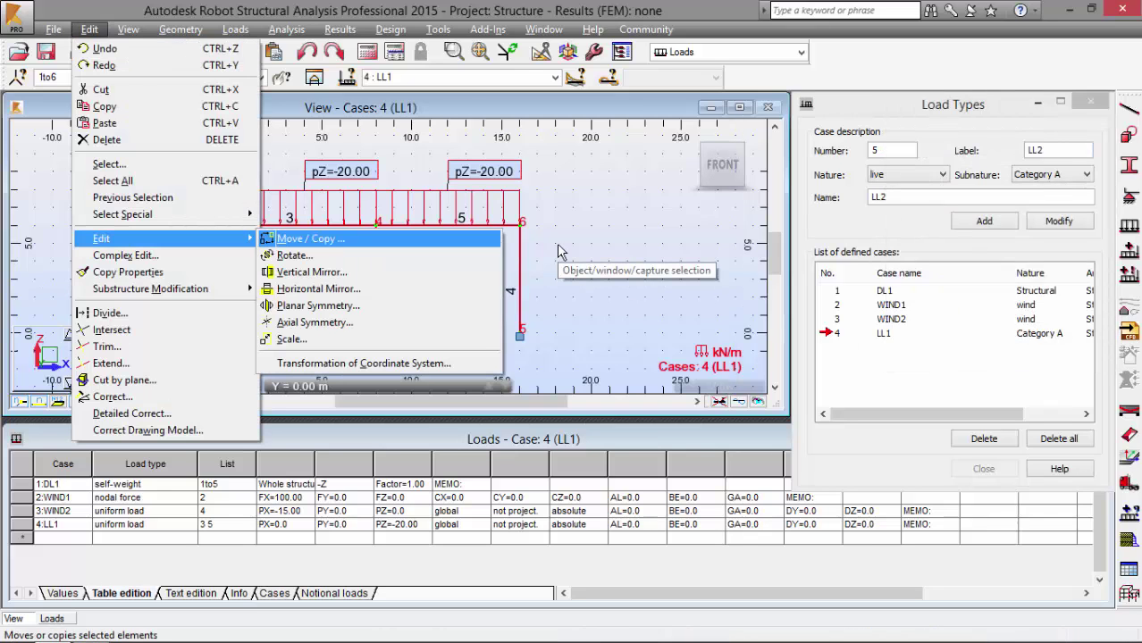
key("Return")
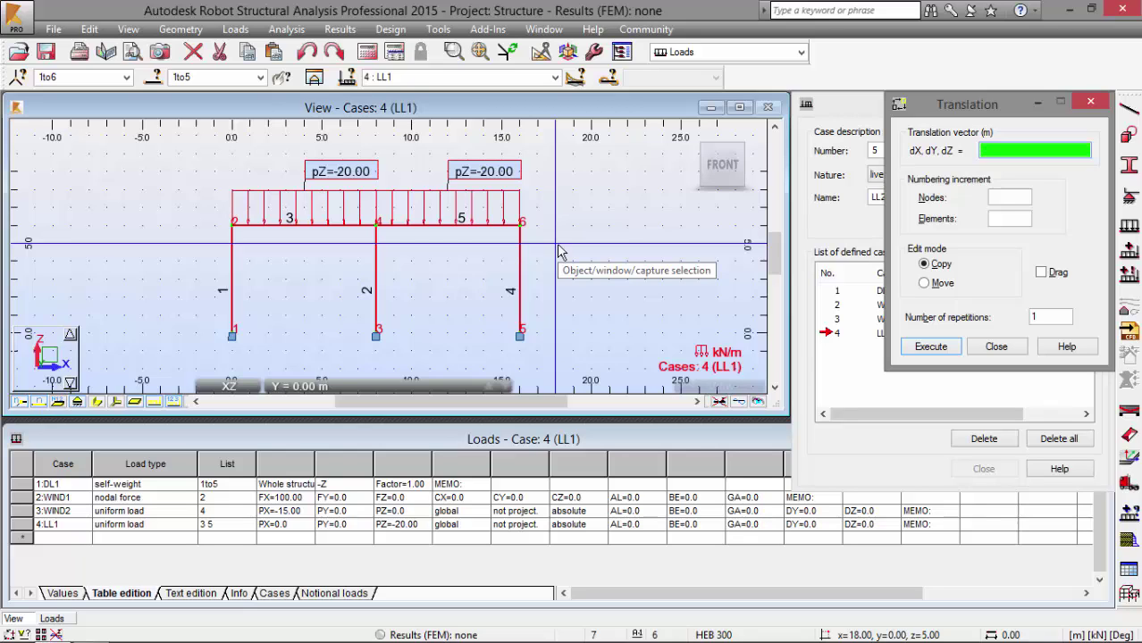
type("0.10.0")
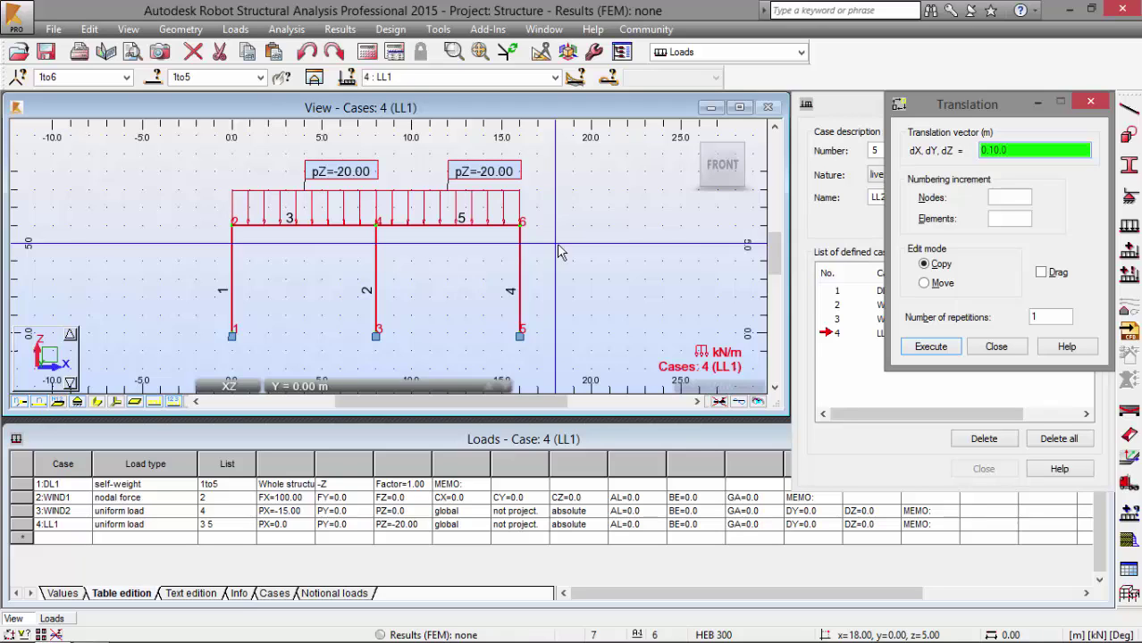
left_click(930, 349)
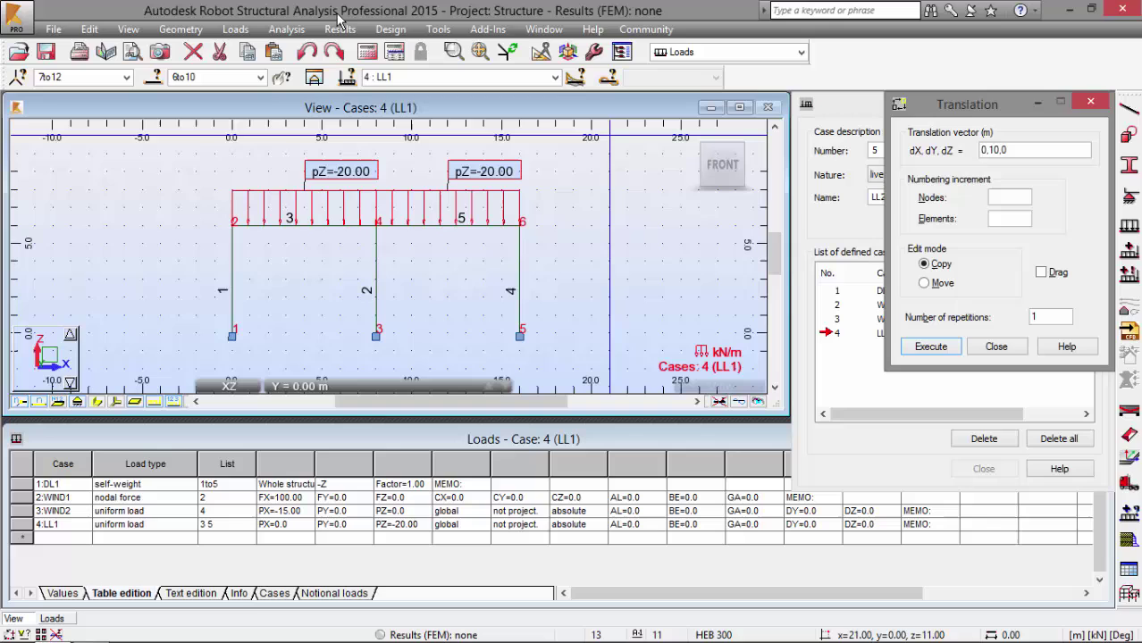
Step: Switch to the 3D xyz projection and return to selection mode
left_click(127, 29)
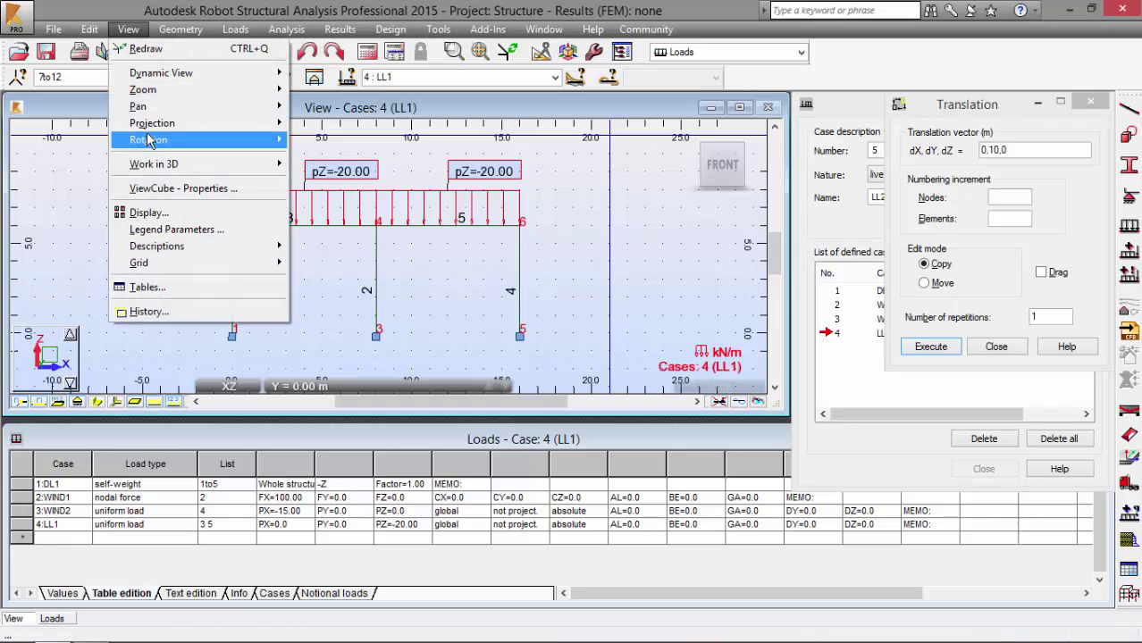
mouse_move(250, 128)
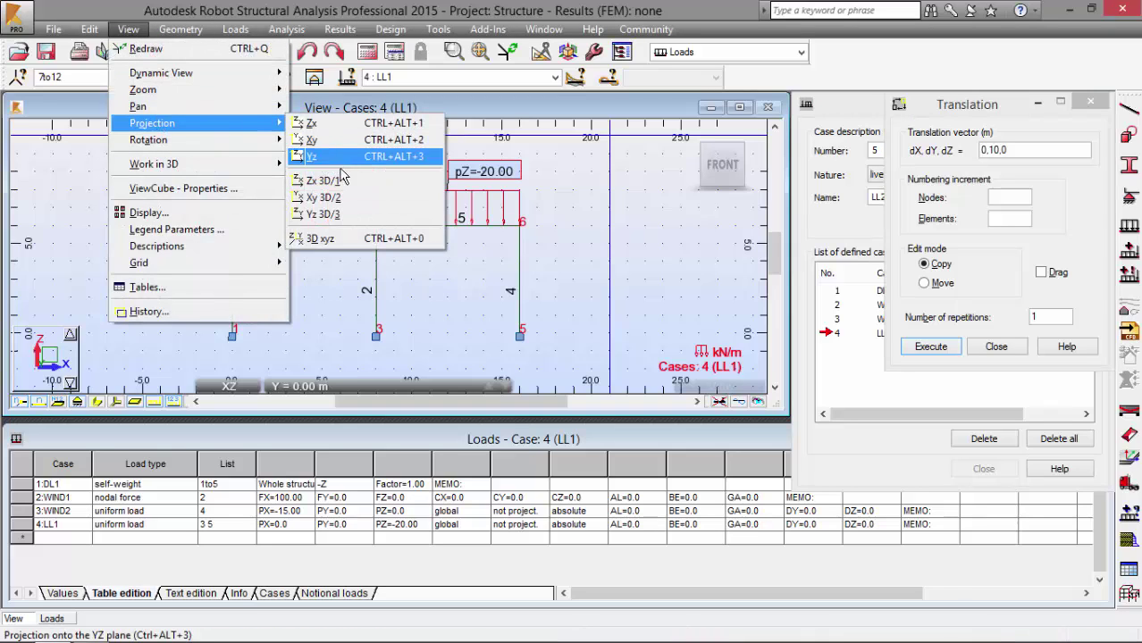
left_click(332, 243)
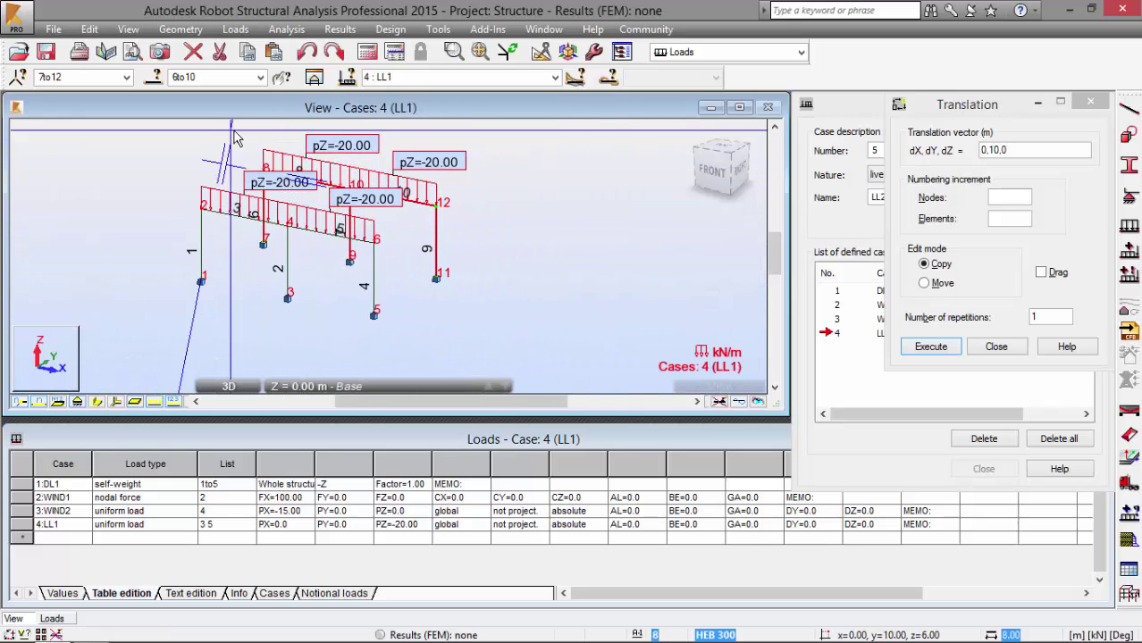
right_click(155, 163)
left_click(148, 190)
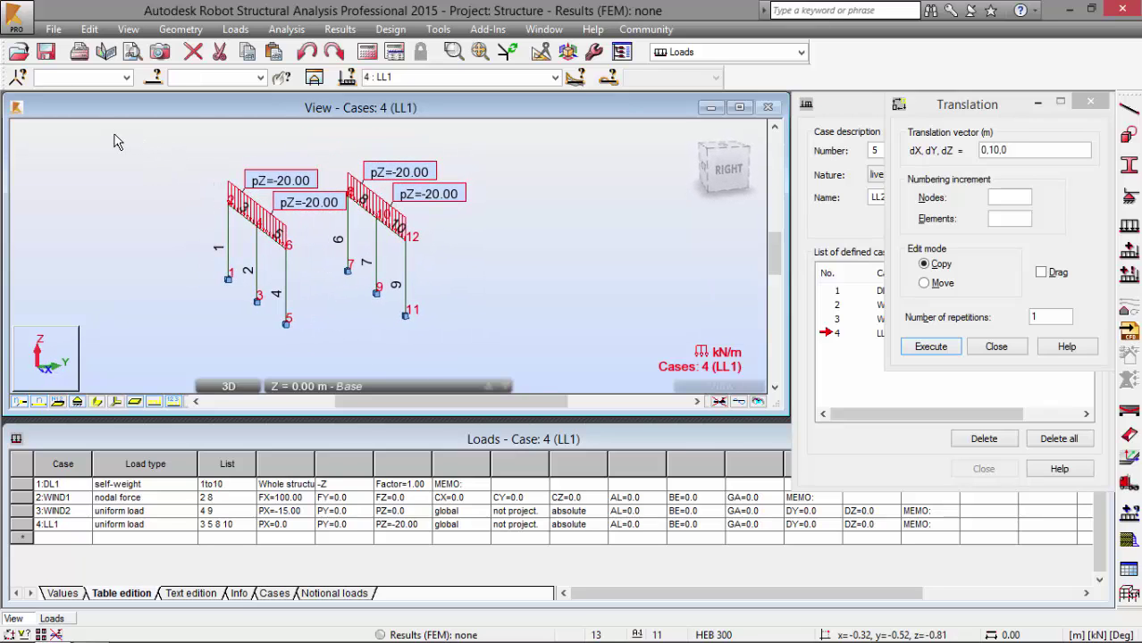
Step: Display load case DL1, then WIND1, on both frames
left_click(555, 78)
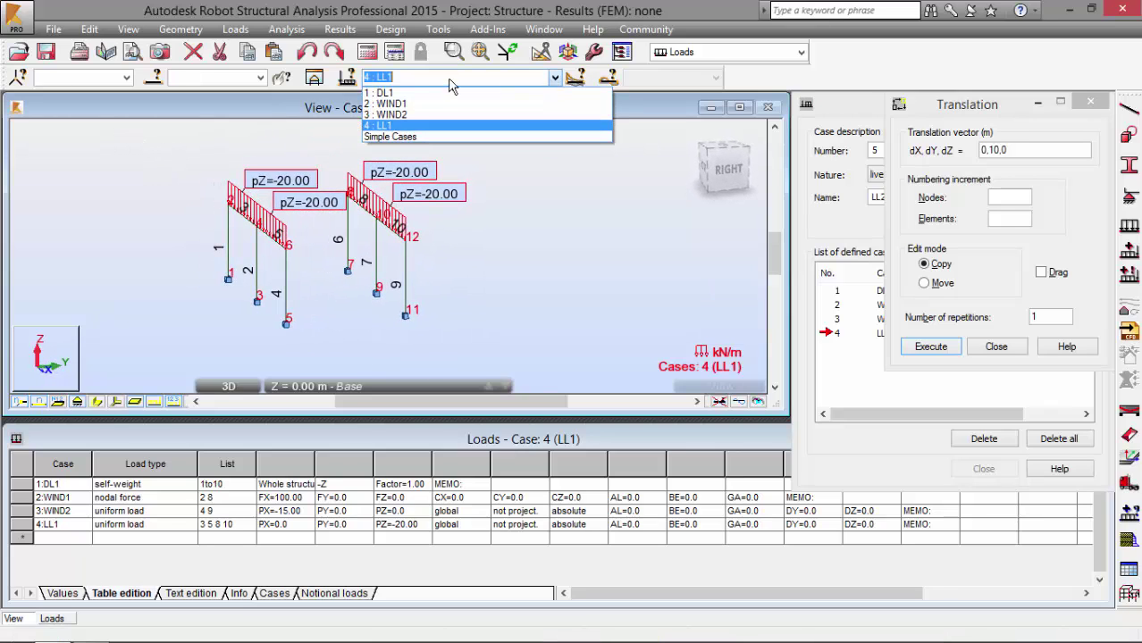
left_click(425, 97)
left_click(555, 78)
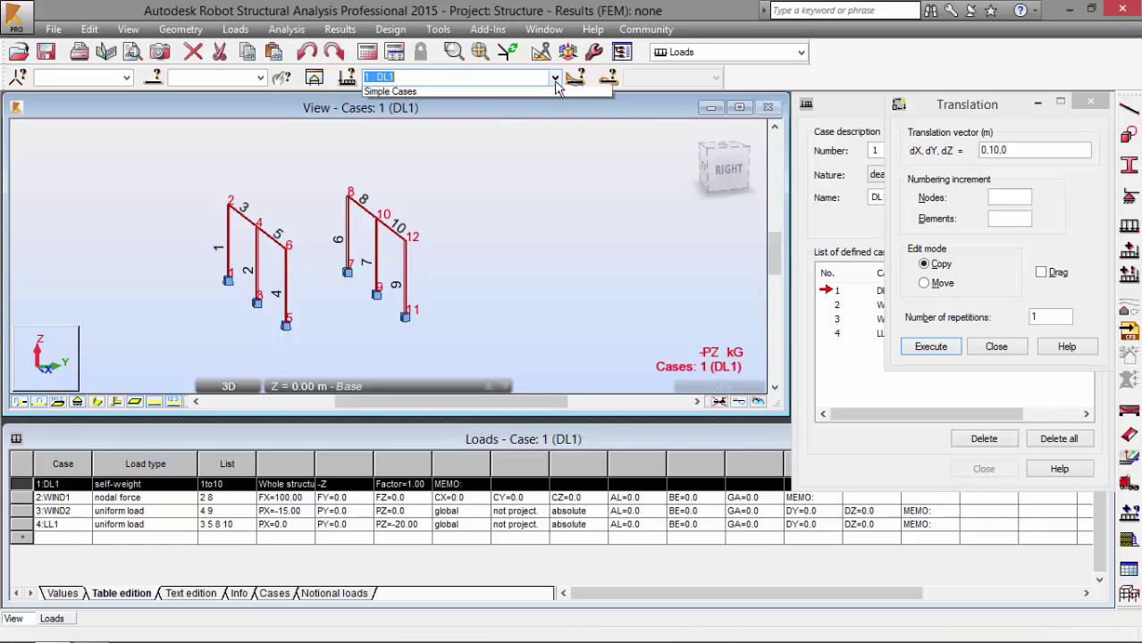
left_click(492, 108)
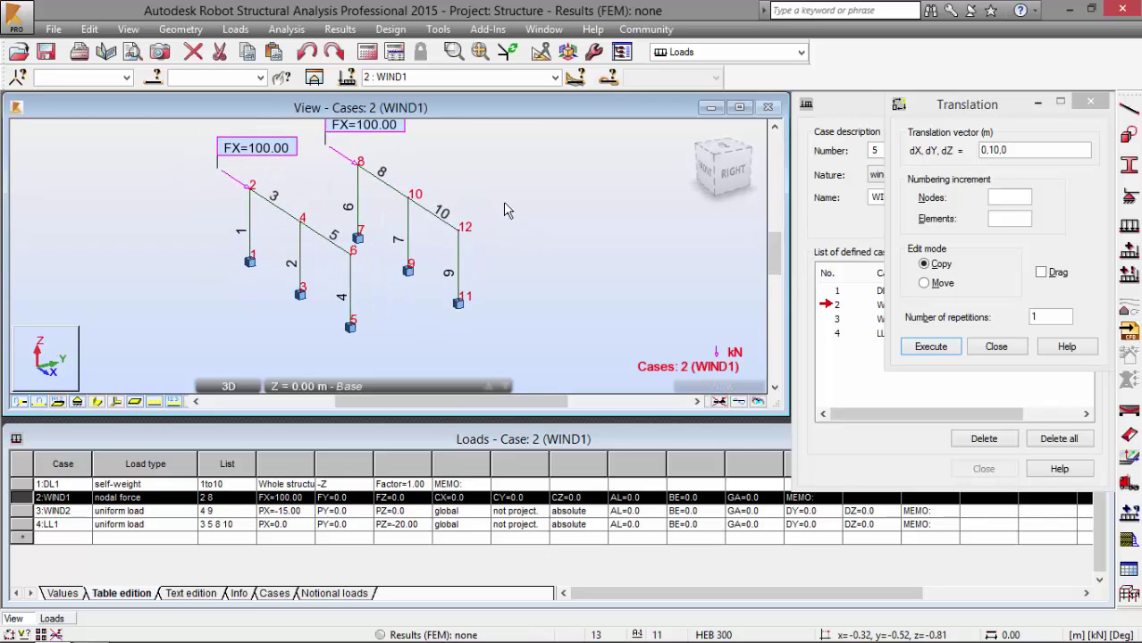
Step: In the Bars layout, create HEB 300 beam 11 from 16,0,6 to 16,10,6
left_click(671, 54)
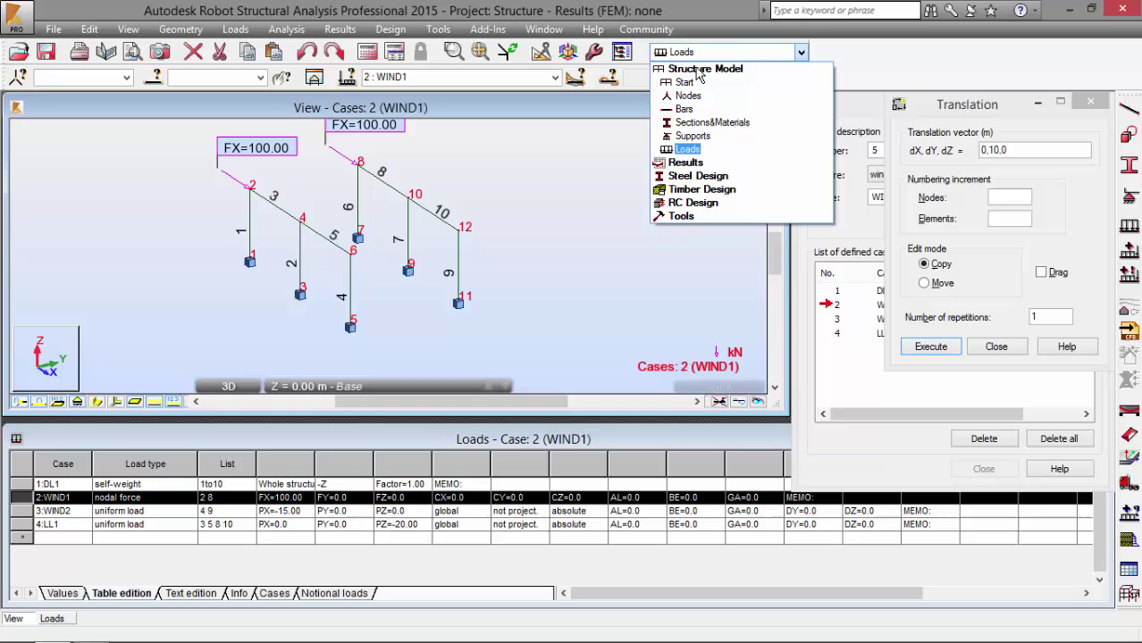
left_click(683, 108)
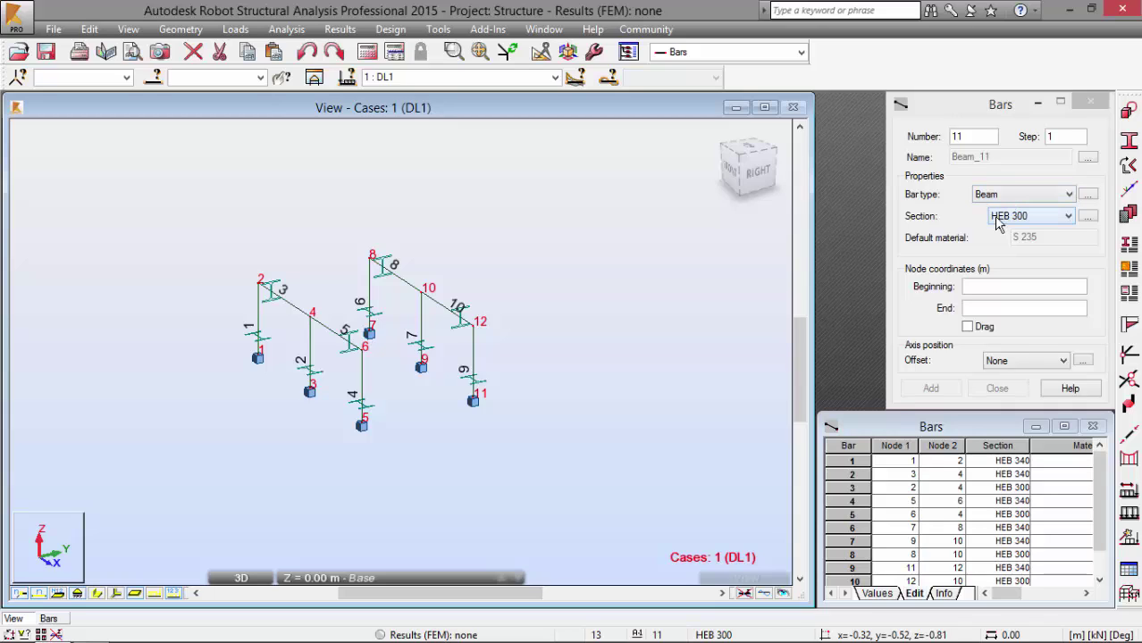
left_click(990, 289)
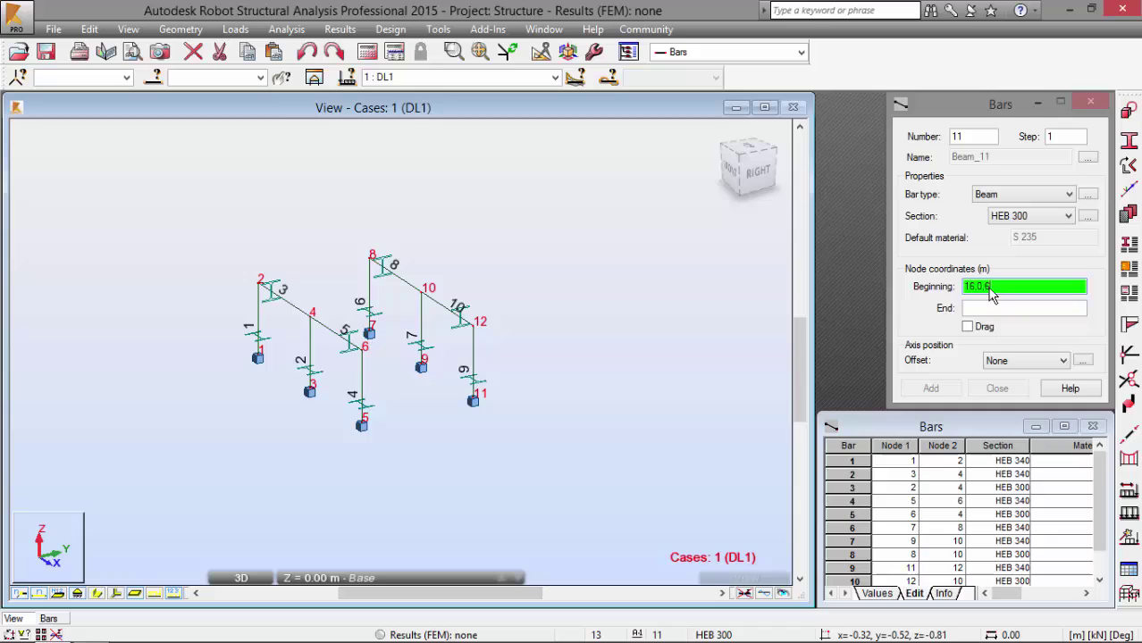
type("6")
key("Tab")
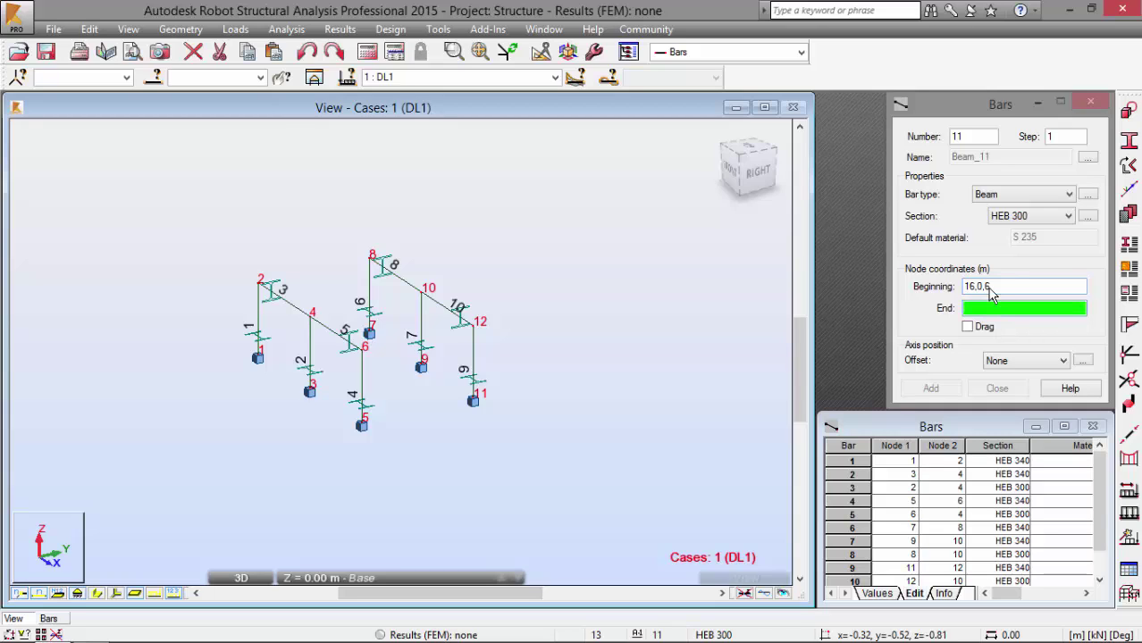
type("16,10,6")
key("Return")
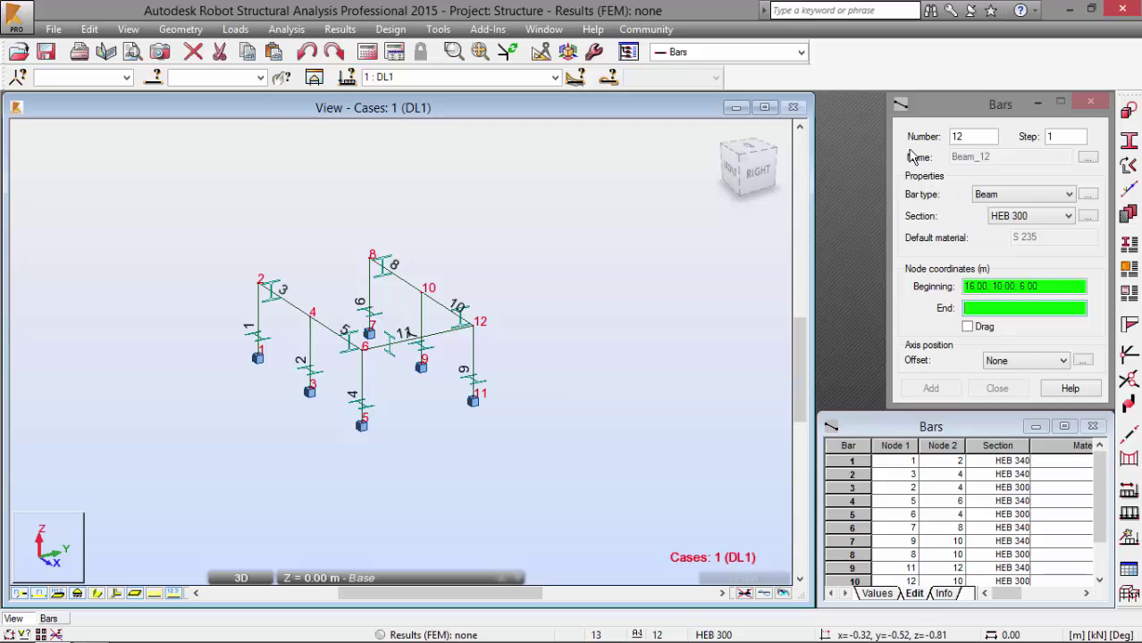
Step: In the Sections layout, add the CAE 70x7 angle section to the project list
left_click(801, 54)
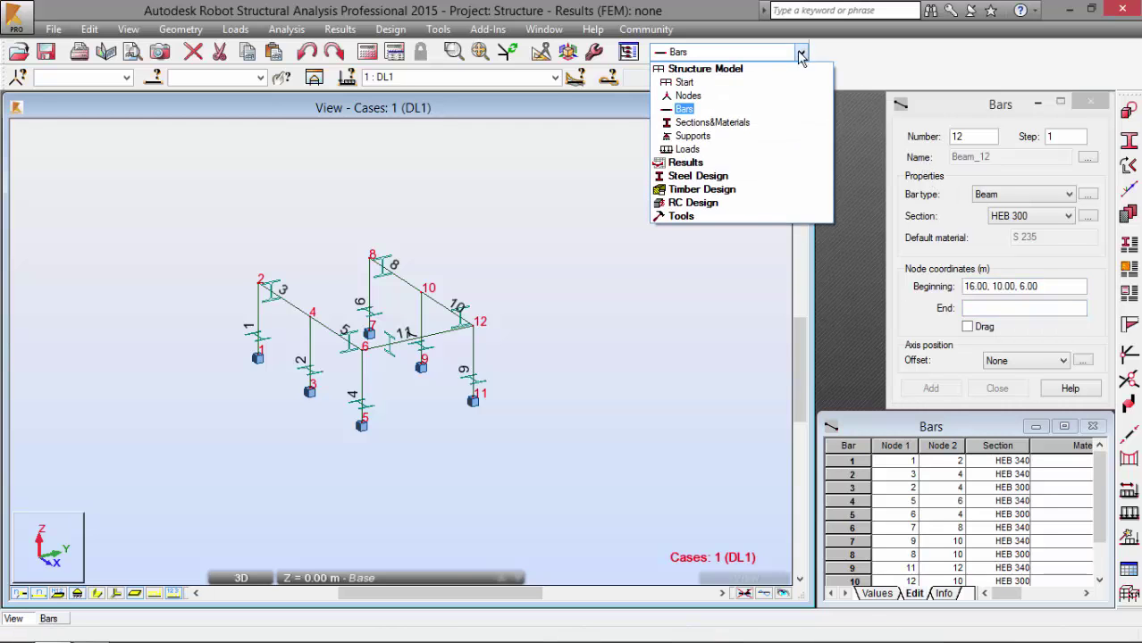
left_click(721, 123)
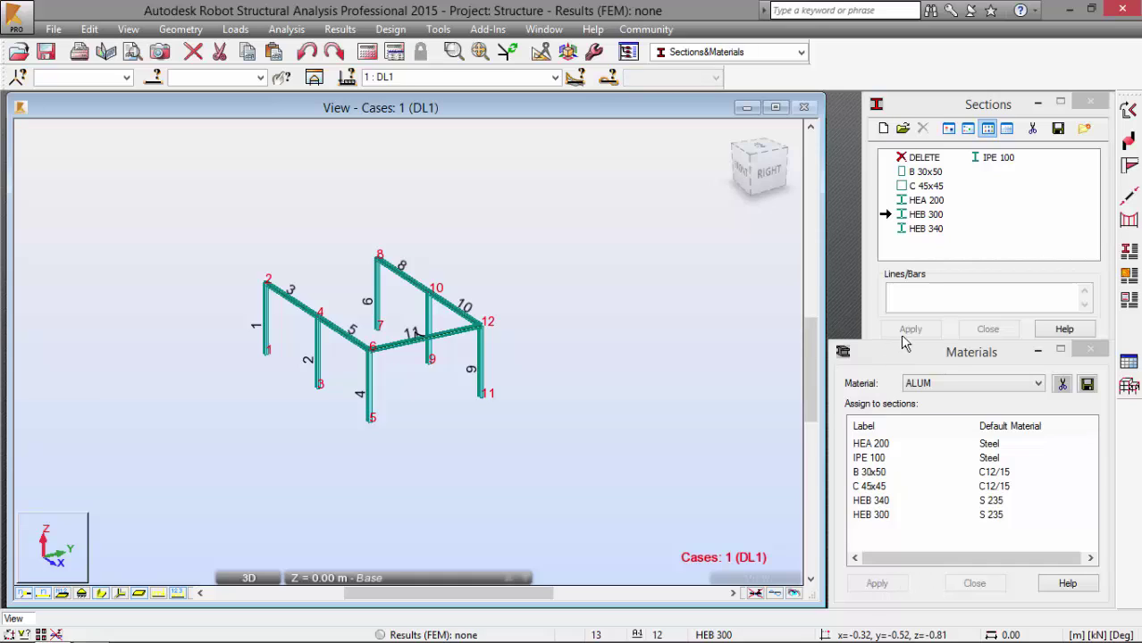
left_click(878, 134)
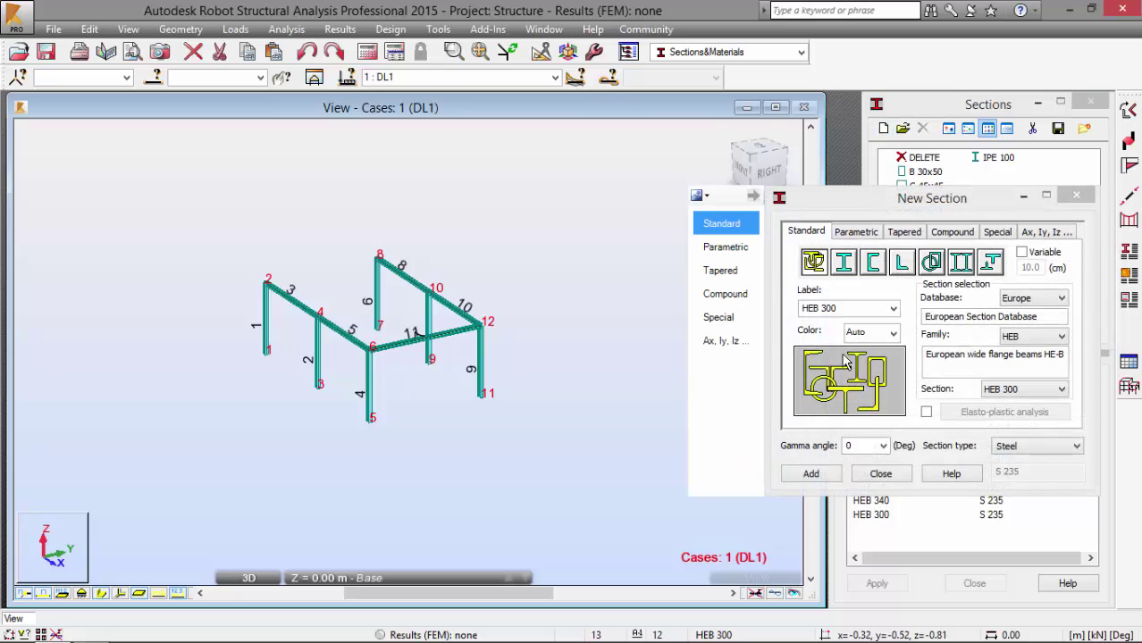
left_click_drag(849, 204, 740, 175)
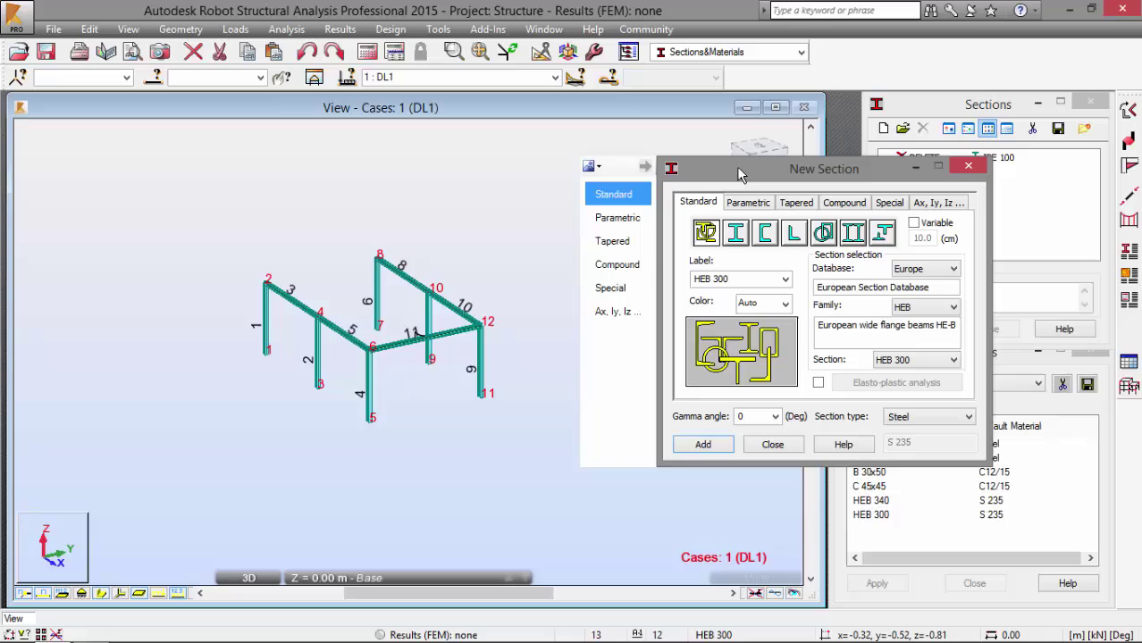
left_click(793, 234)
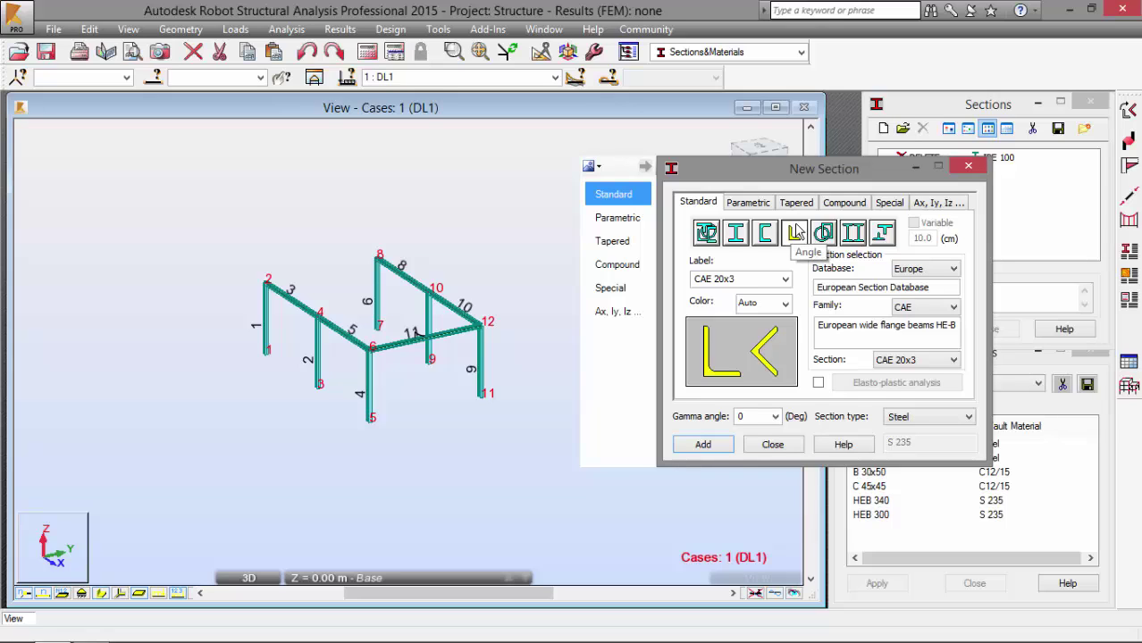
left_click(911, 366)
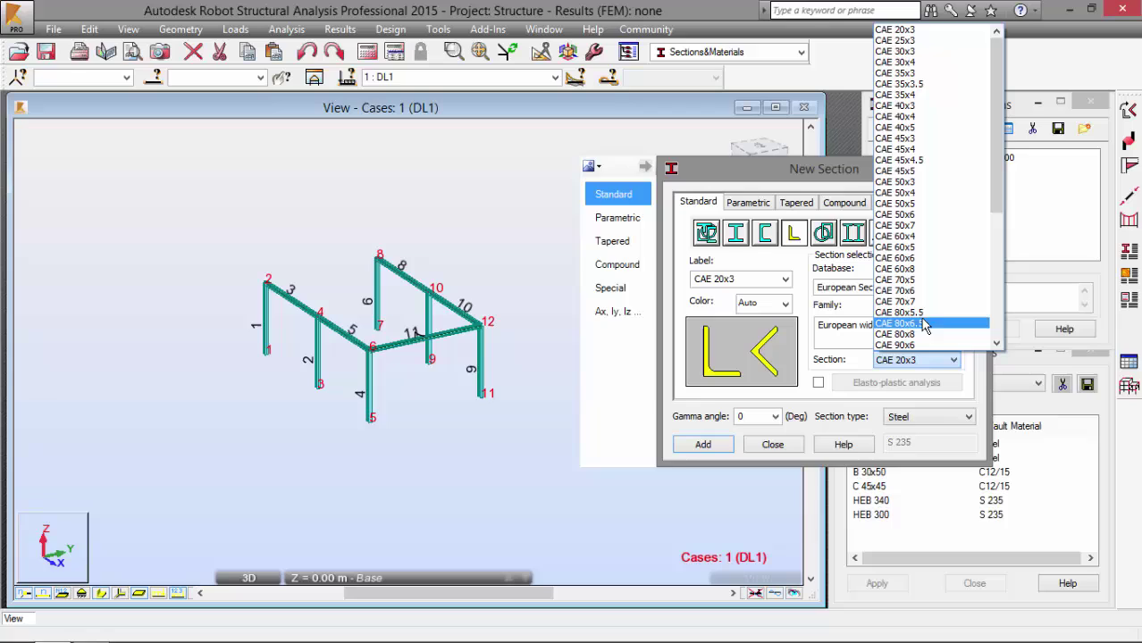
left_click(896, 301)
left_click(693, 443)
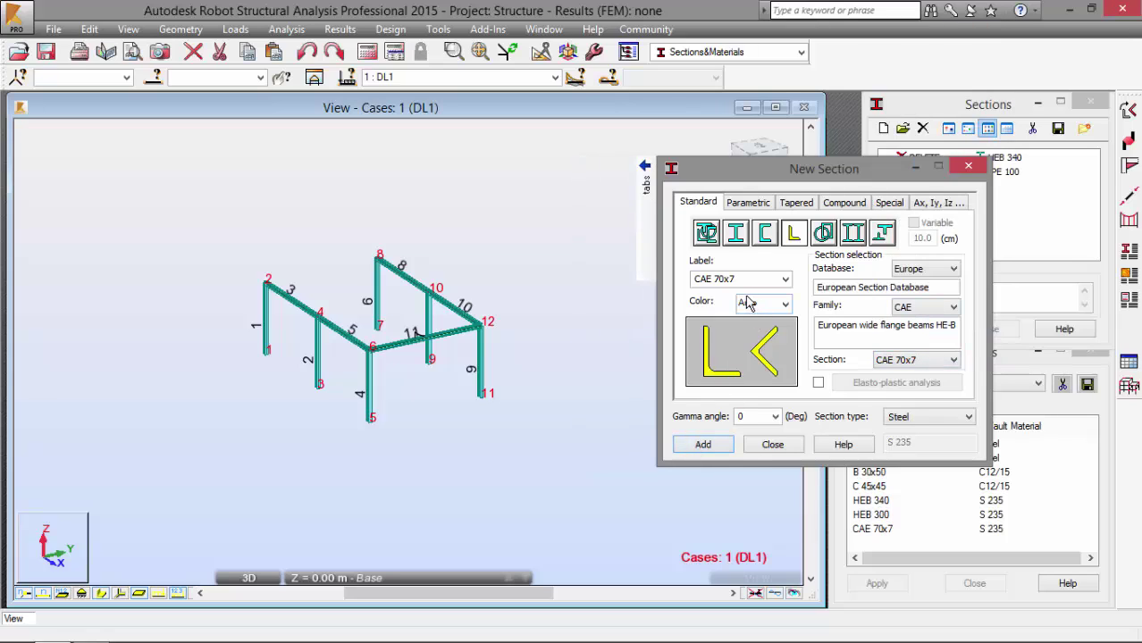
left_click(772, 444)
Step: Create CAE 70x7 brace bar 12 from 16,0,6 to 16,10,0
left_click(758, 53)
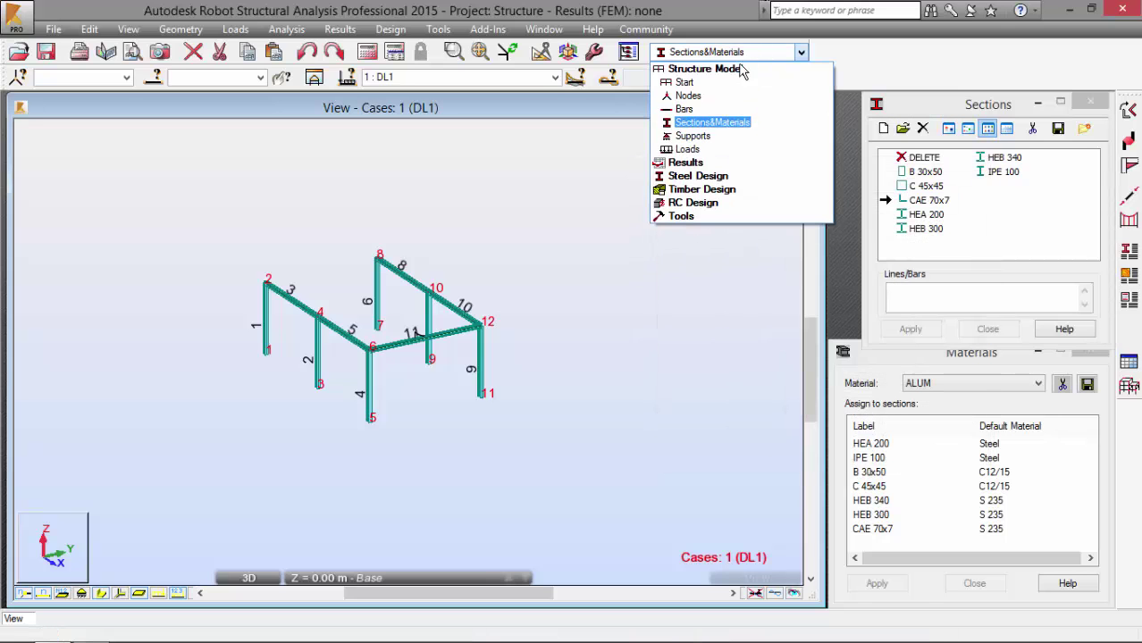
left_click(684, 108)
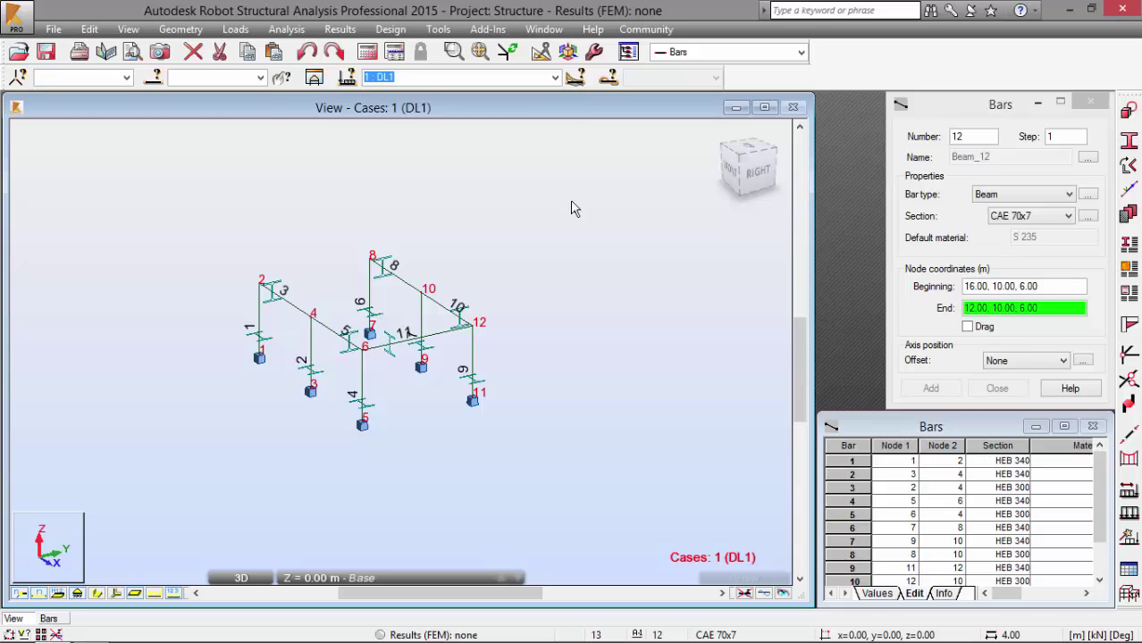
mouse_move(1042, 197)
left_mouse_down()
mouse_move(962, 207)
mouse_move(1011, 252)
mouse_move(1058, 225)
mouse_move(1030, 219)
left_mouse_up()
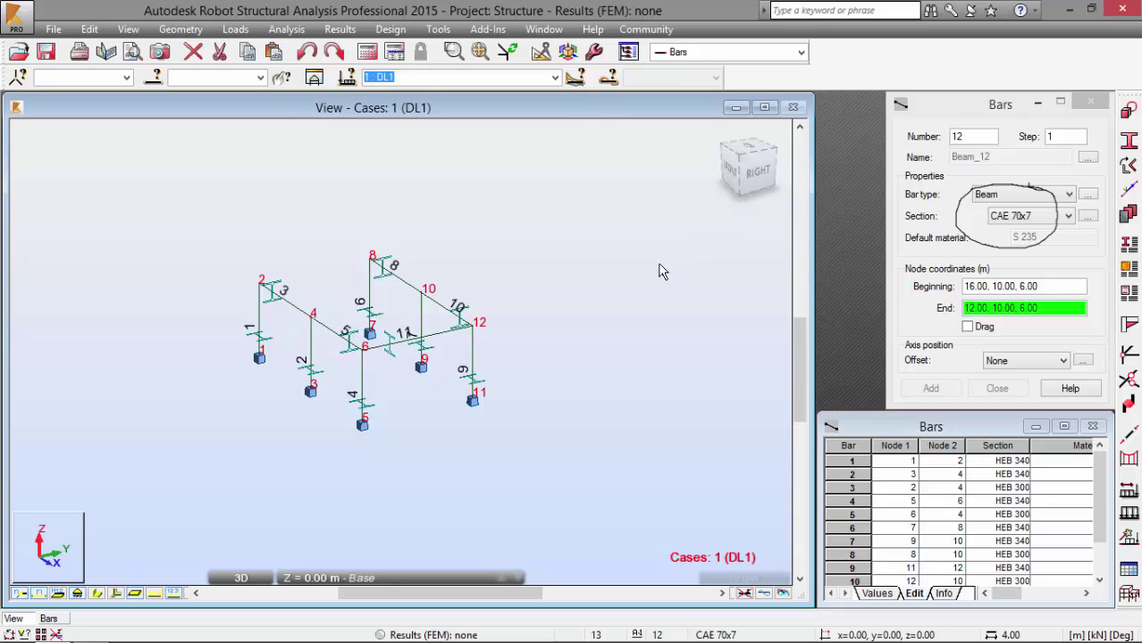
mouse_move(607, 311)
left_mouse_down()
mouse_move(869, 228)
mouse_move(943, 231)
left_mouse_up()
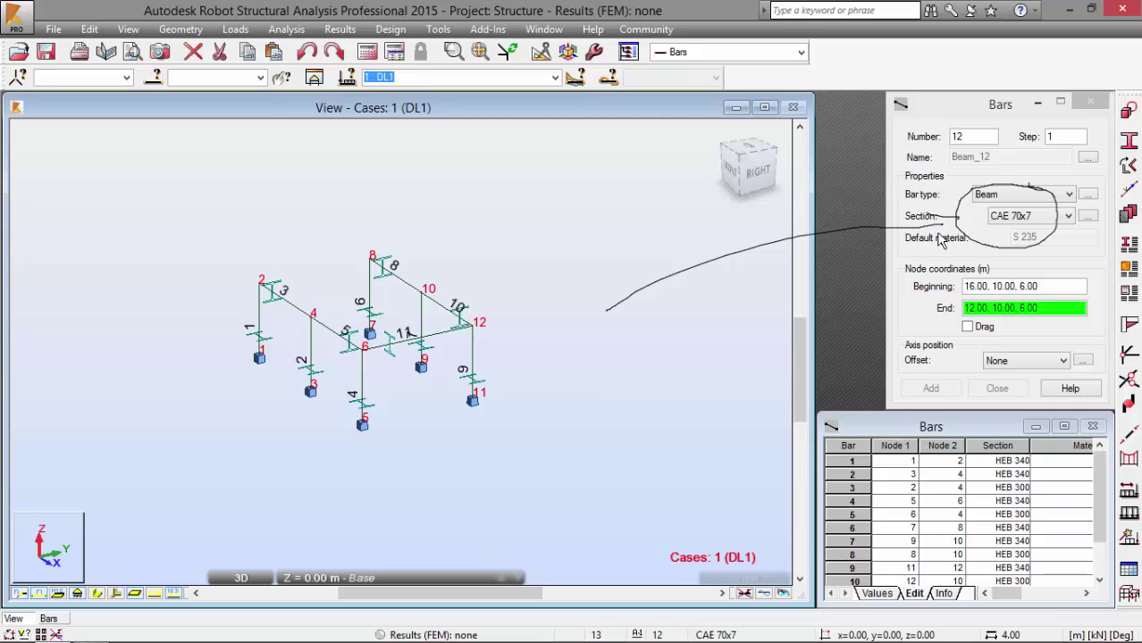
key("Escape")
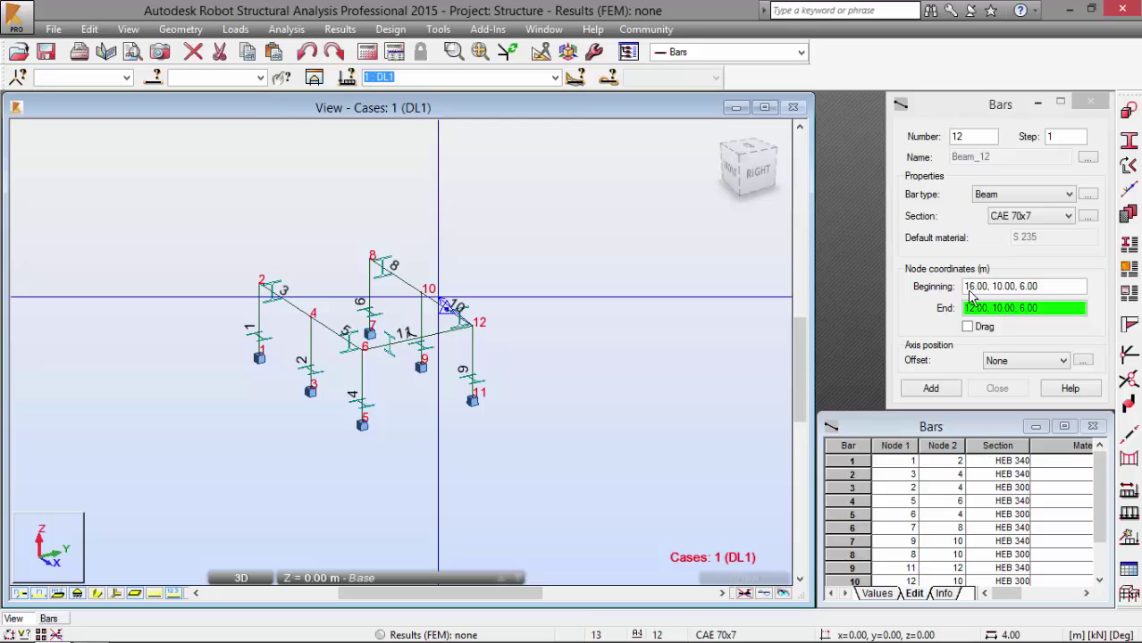
left_click(1035, 288)
type("16")
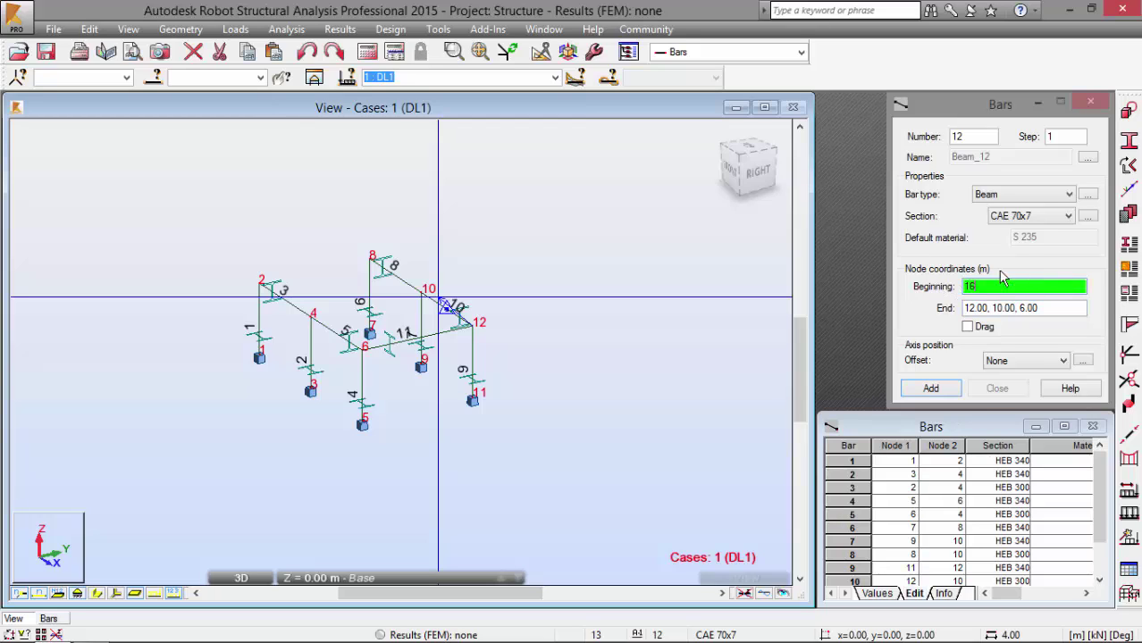
type(".0")
type(",6")
key("Tab")
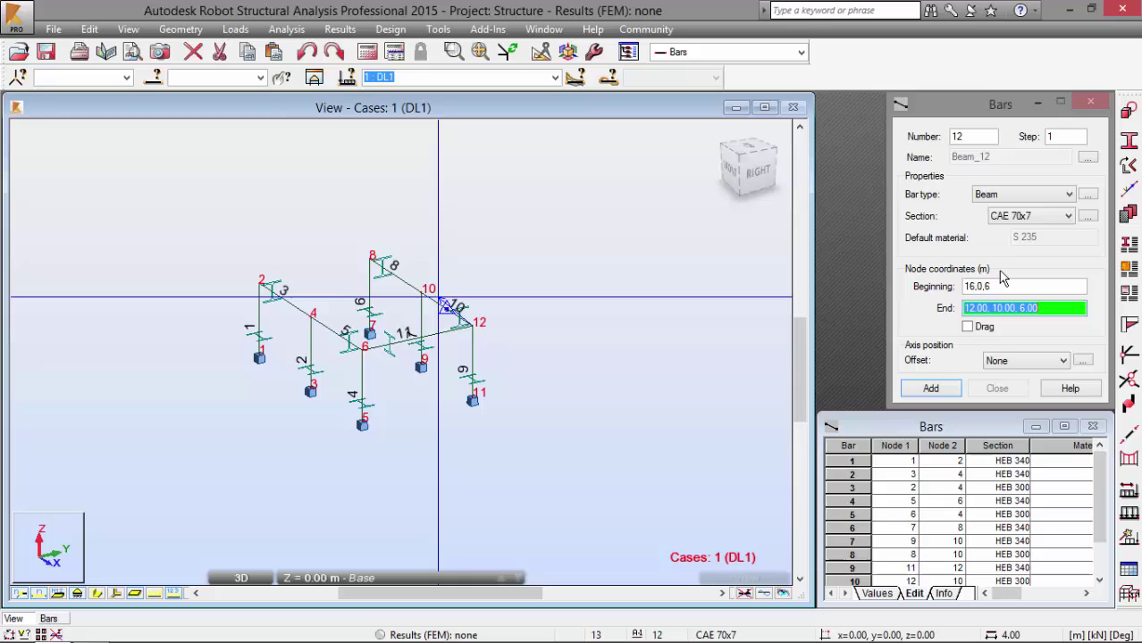
type("16")
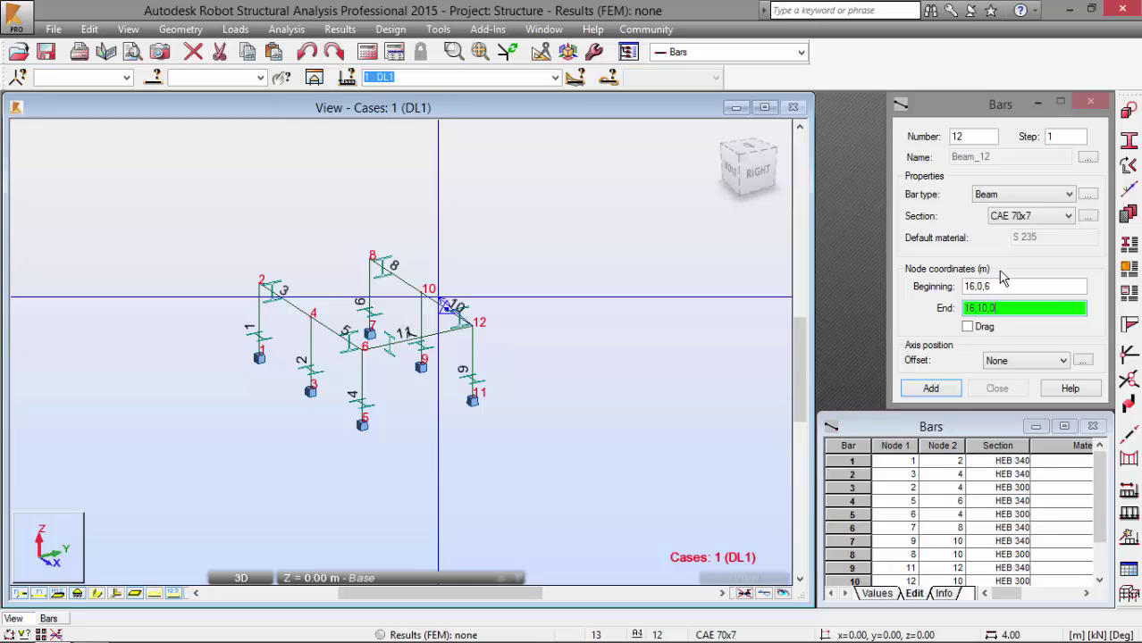
type(",10,0")
key("Return")
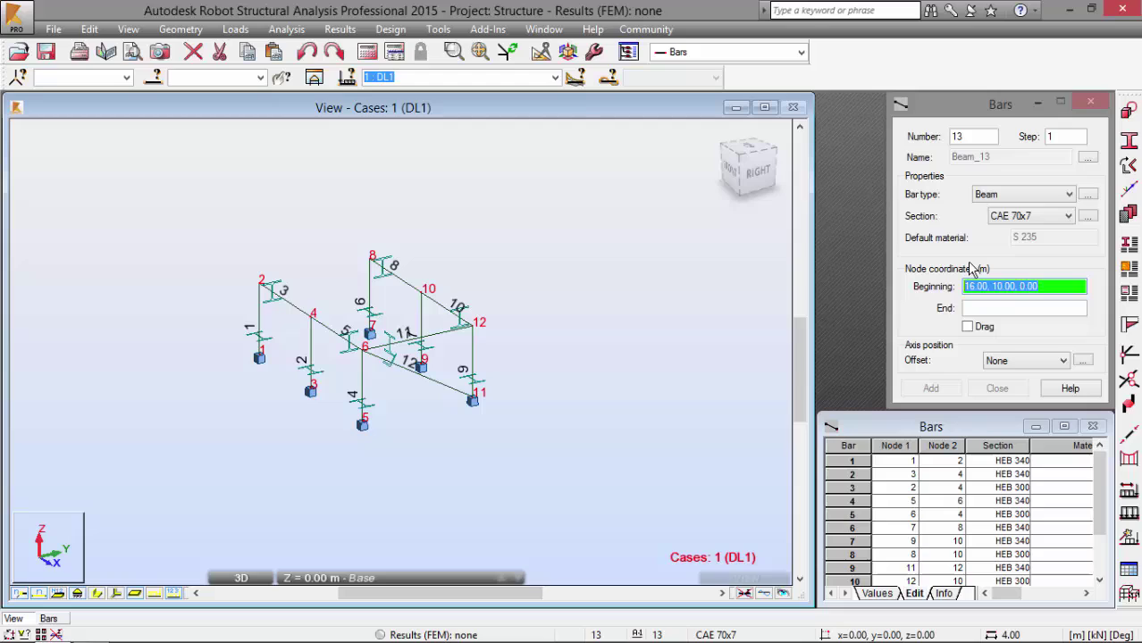
Step: Create the crossing brace bar 13 from 16,10,6 to 16,0,0
type("16,10,6")
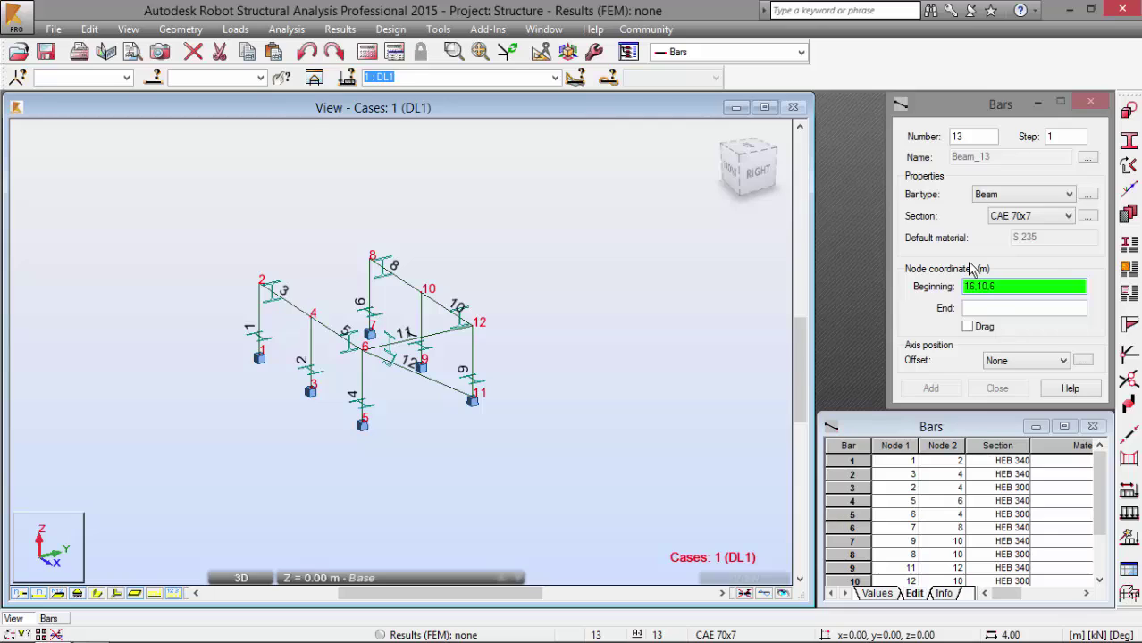
key("Return")
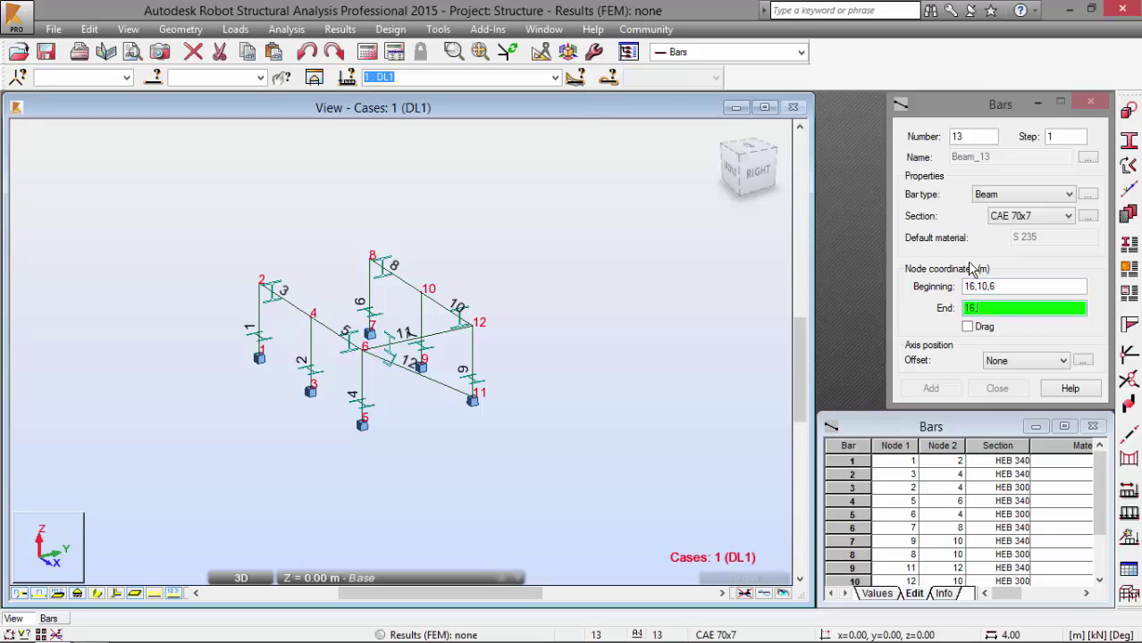
type("16,0,0")
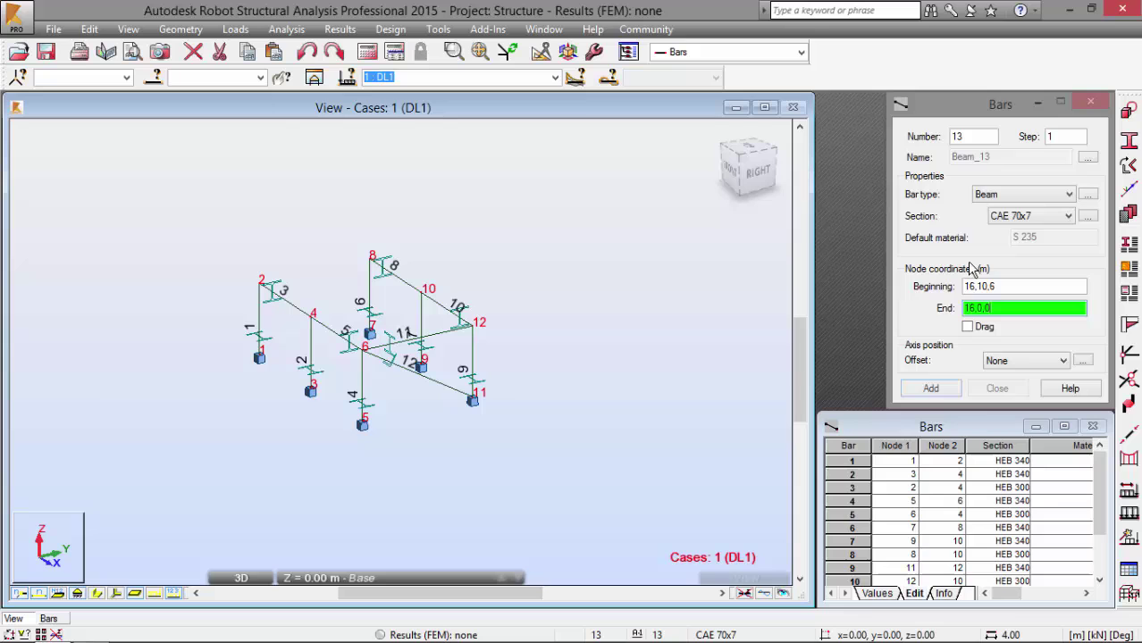
key("Return")
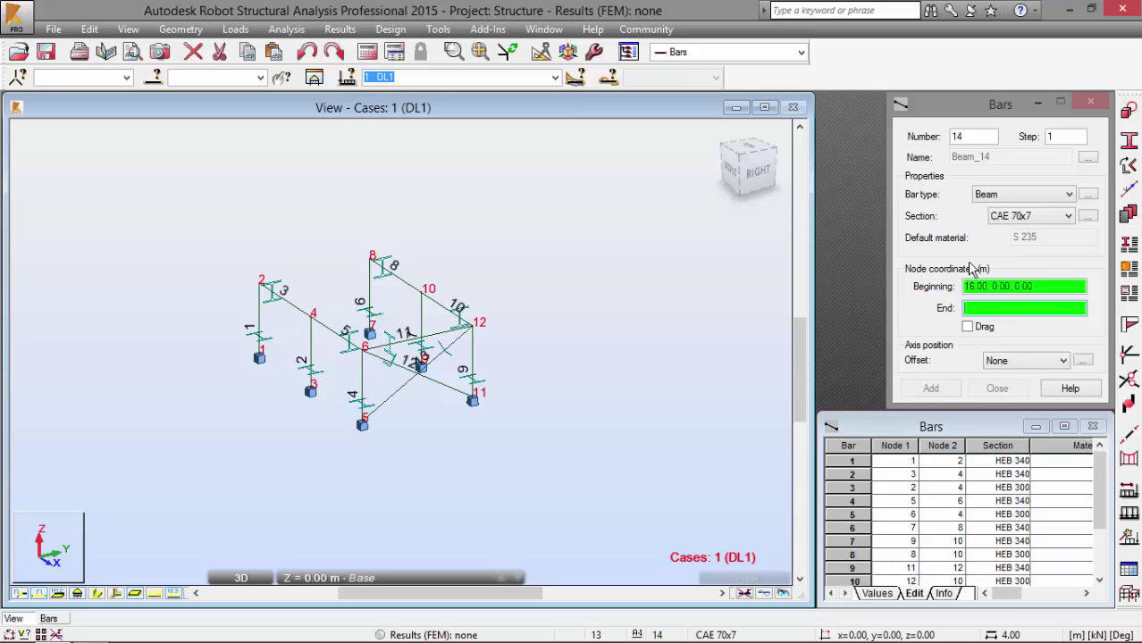
Step: Orbit to a 3D view, window-select bars 11 to 13 and open the Translation dialog
left_click(680, 53)
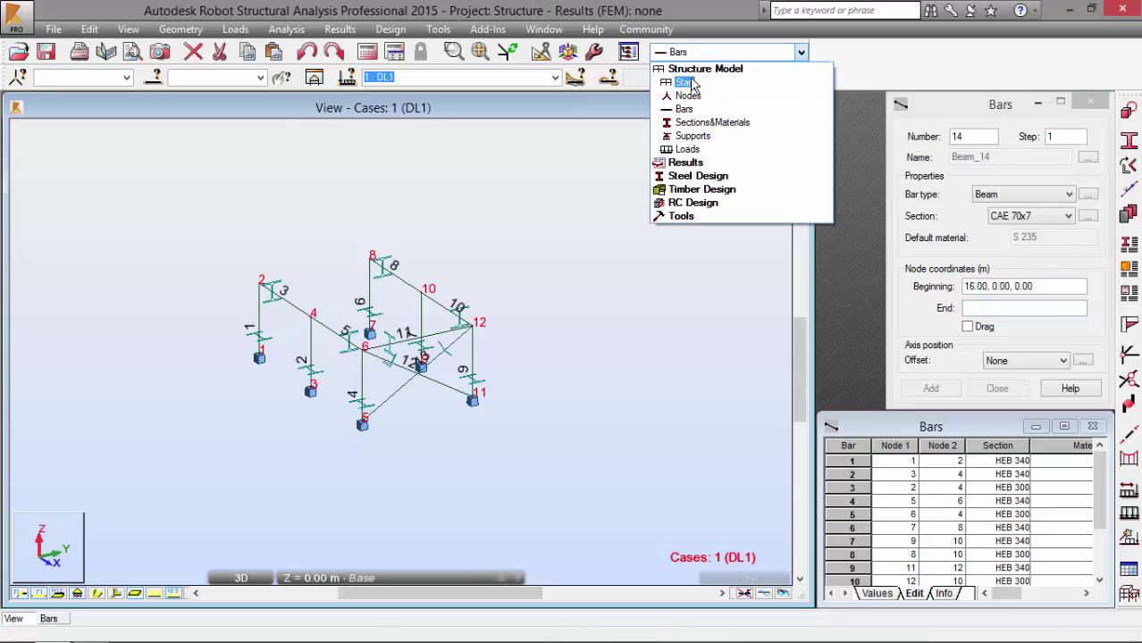
left_click(686, 94)
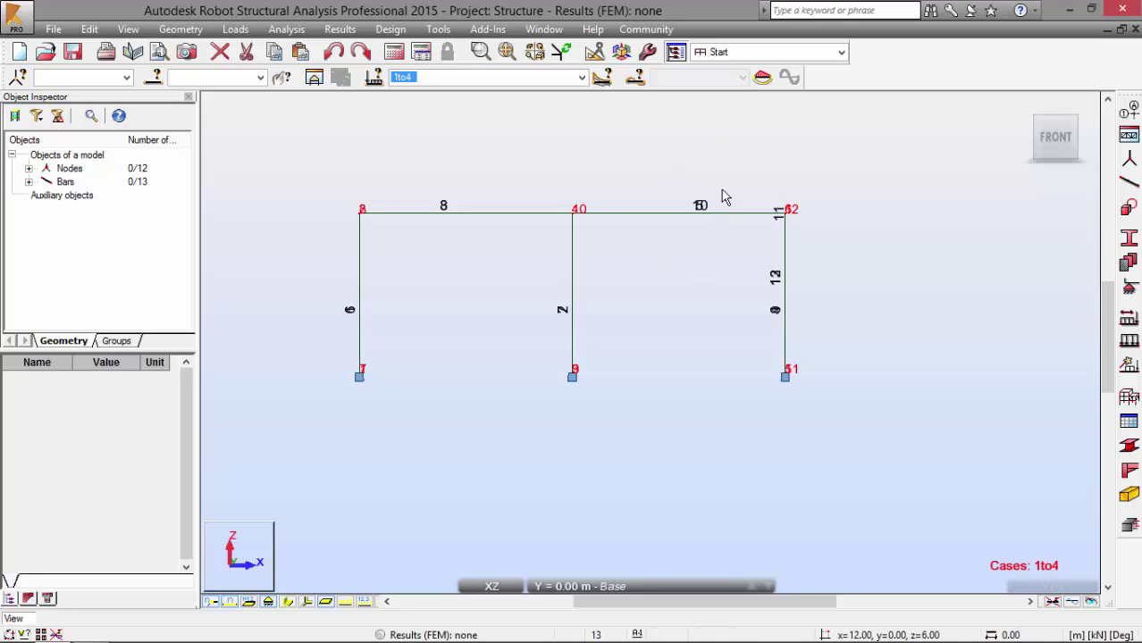
middle_click_drag(723, 196, 667, 264, "shift")
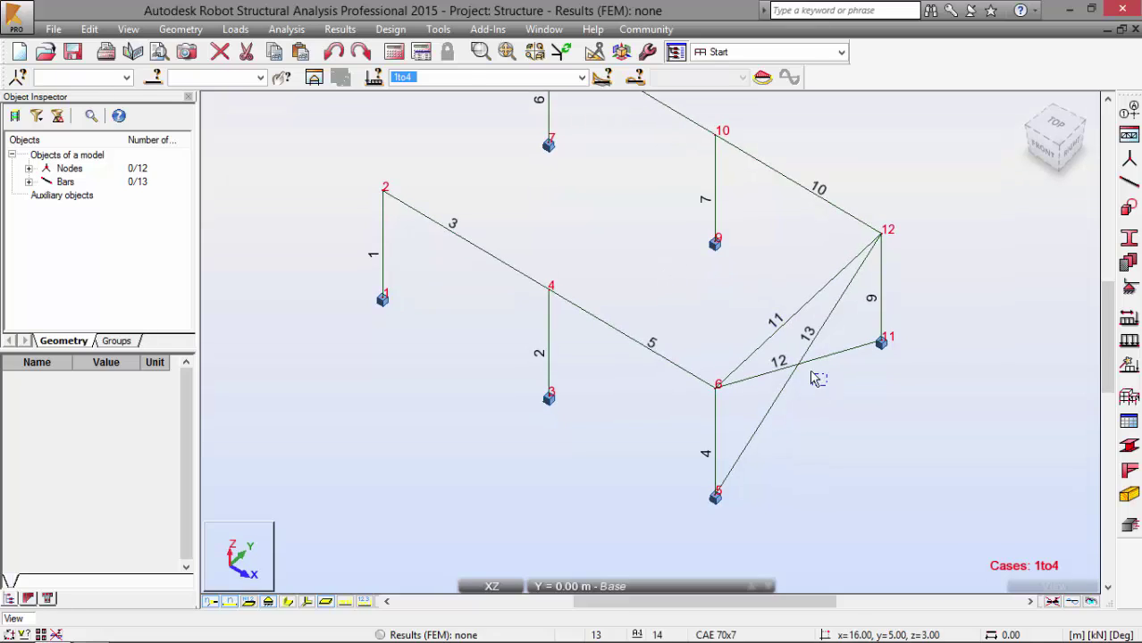
left_click_drag(811, 374, 753, 305)
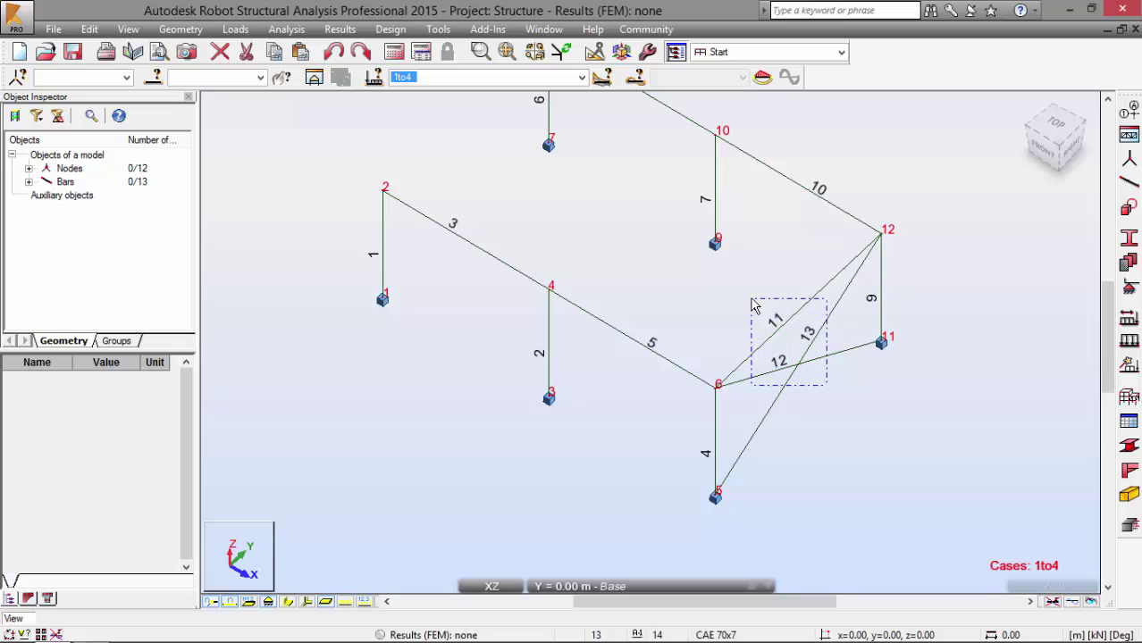
left_click_drag(821, 384, 750, 286)
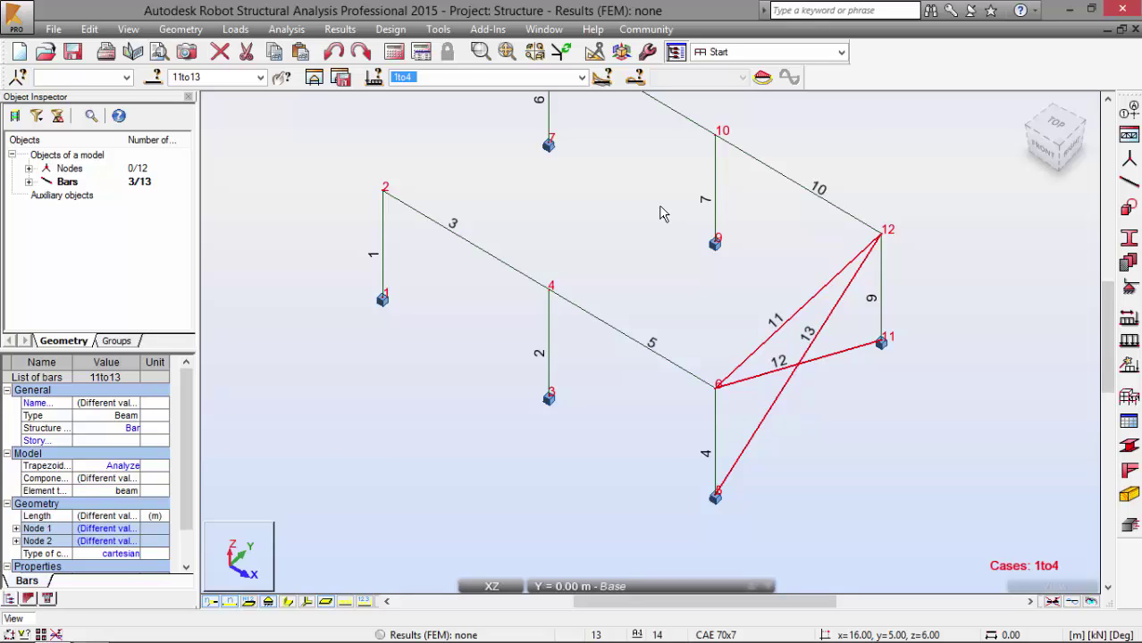
key("alt+e")
key("Return")
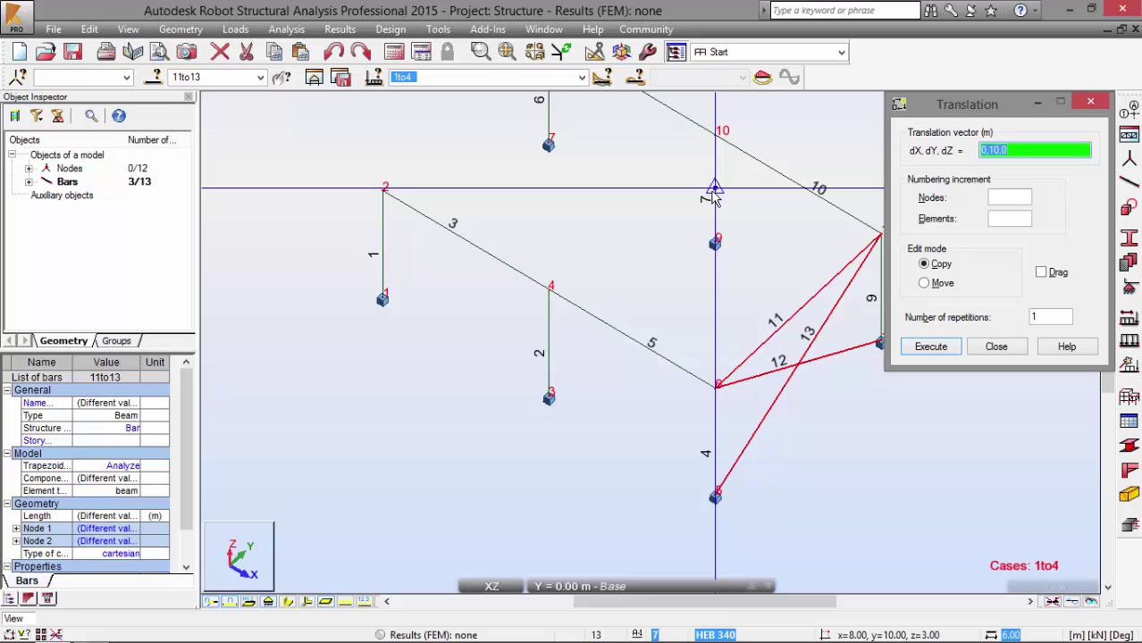
Step: Copy the three bracing bars twice by the -8,0,0 translation vector, adding bars 14 to 19
left_click(1052, 317)
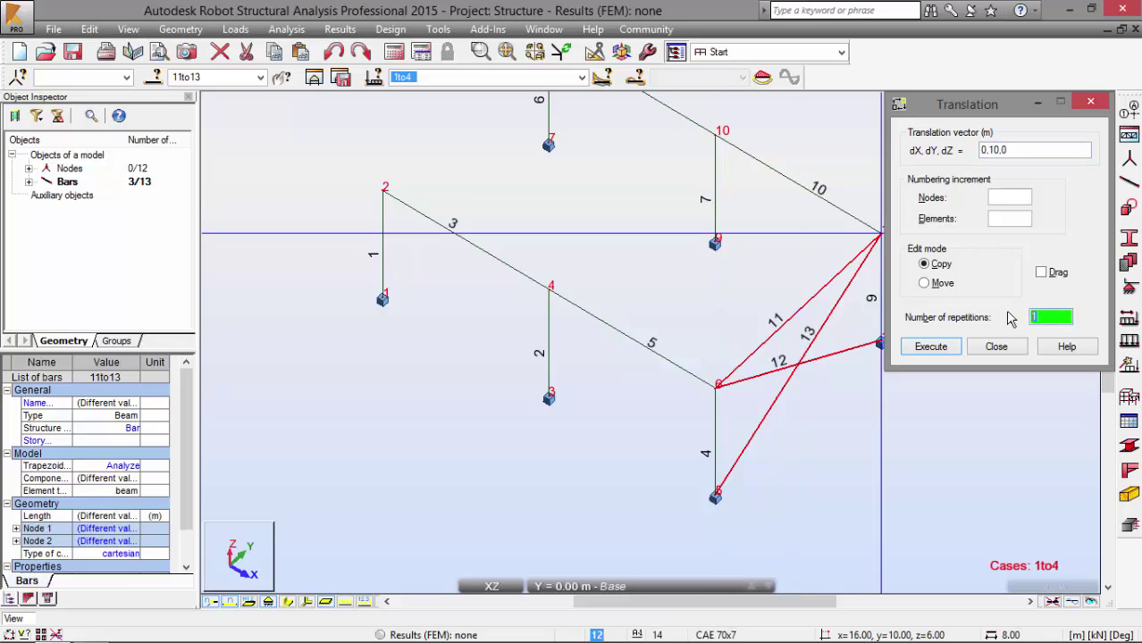
type("2")
left_click(1021, 150)
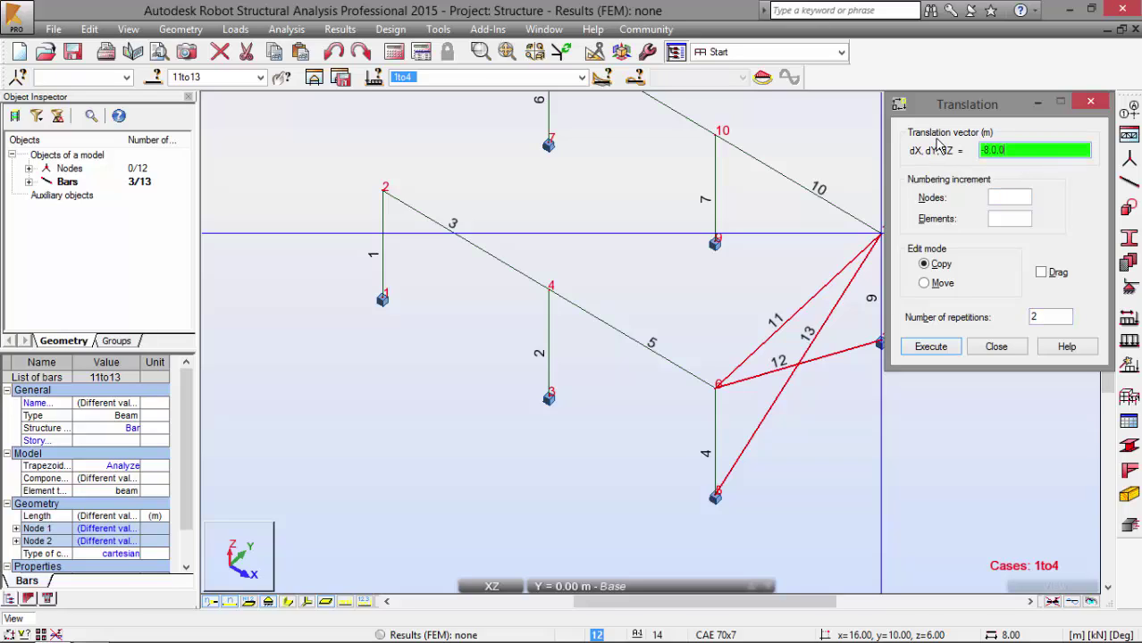
key("Return")
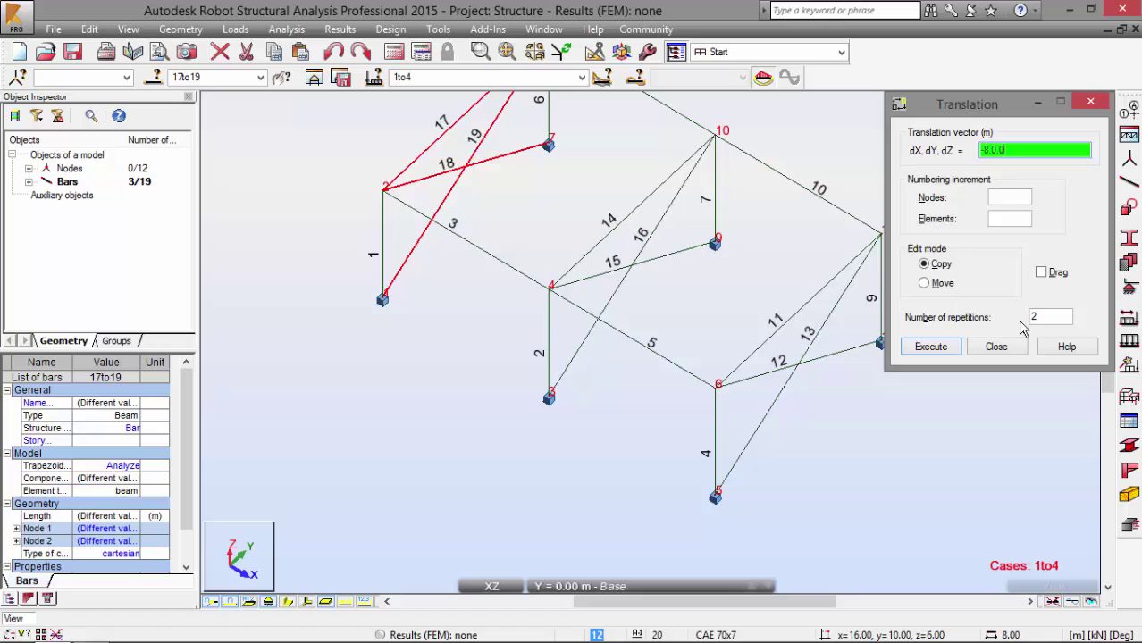
left_click(998, 348)
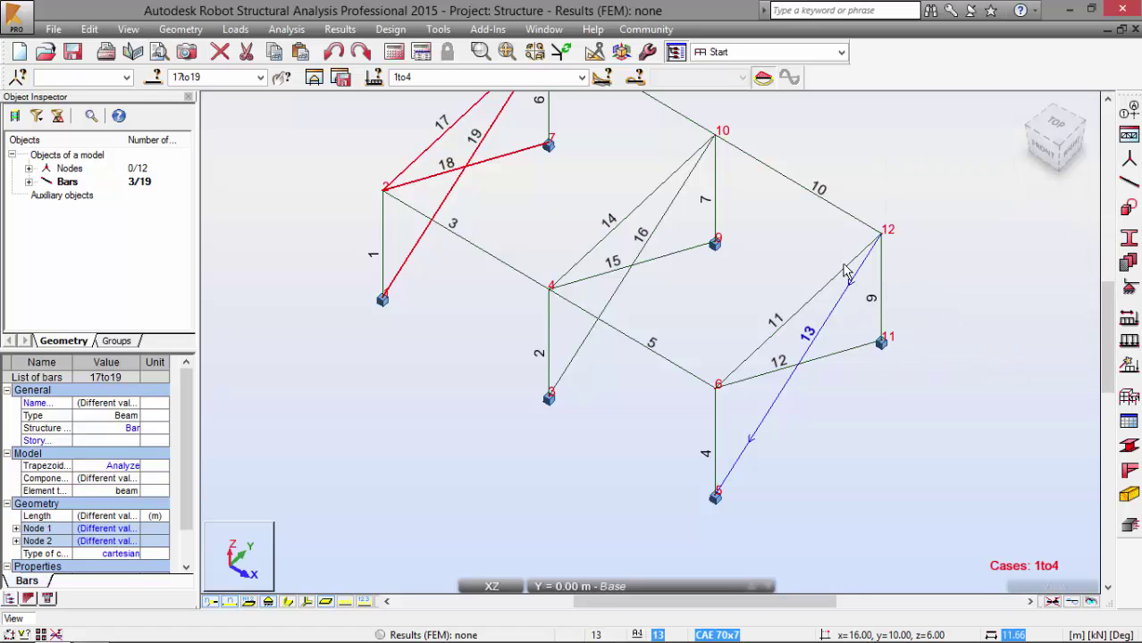
Step: Clear the selection, zoom to the whole frame, and display bars with their real section shapes
left_click(880, 147)
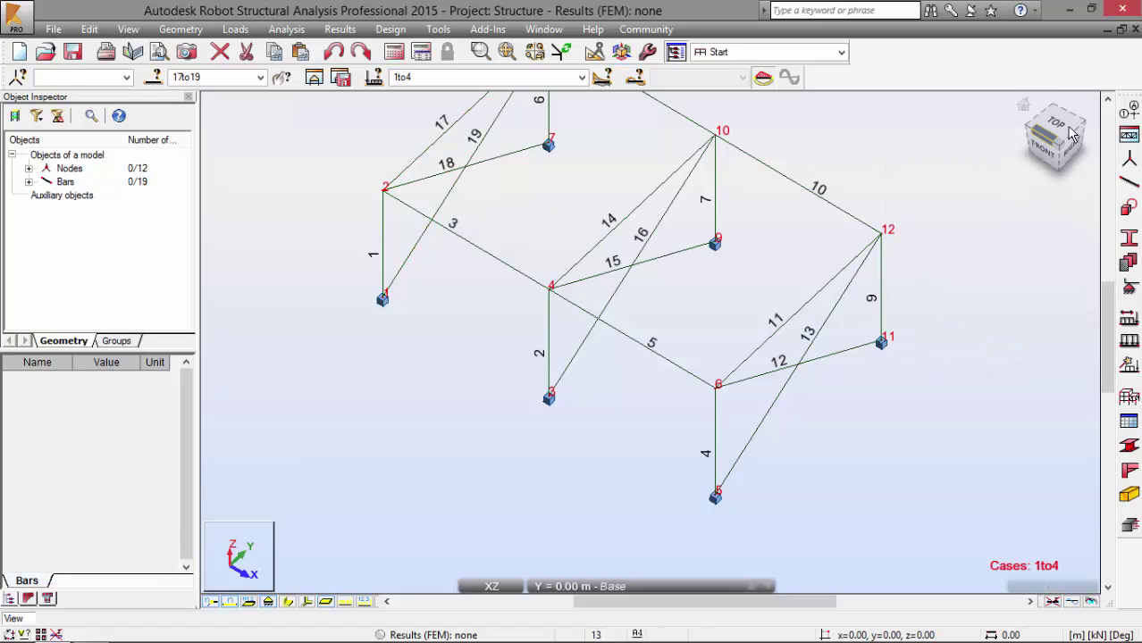
left_click(1025, 111)
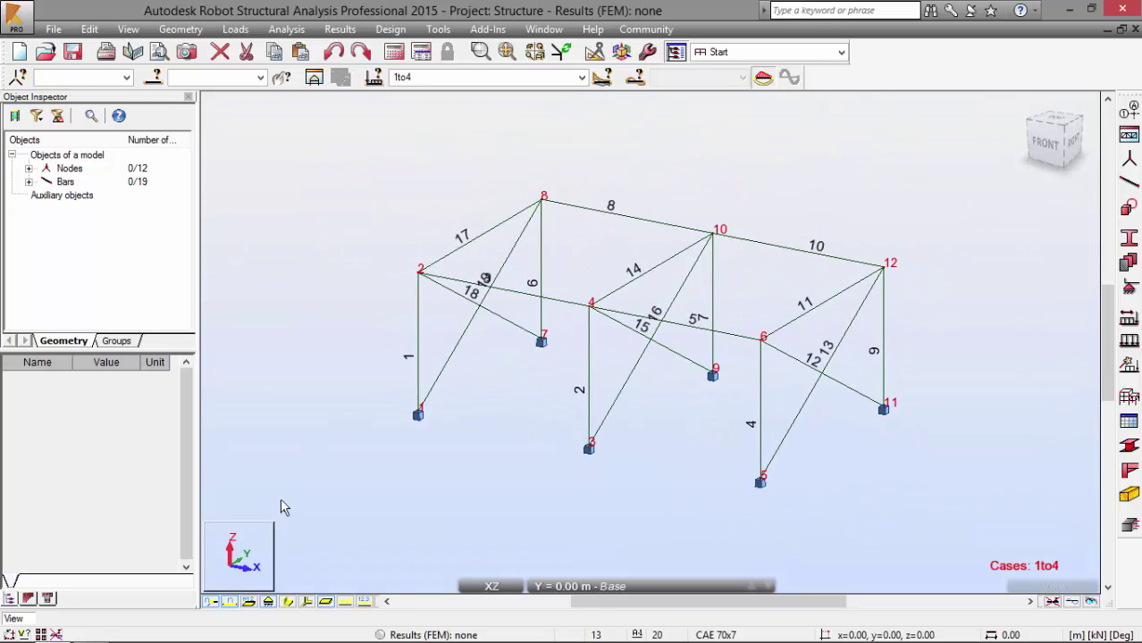
left_click(289, 602)
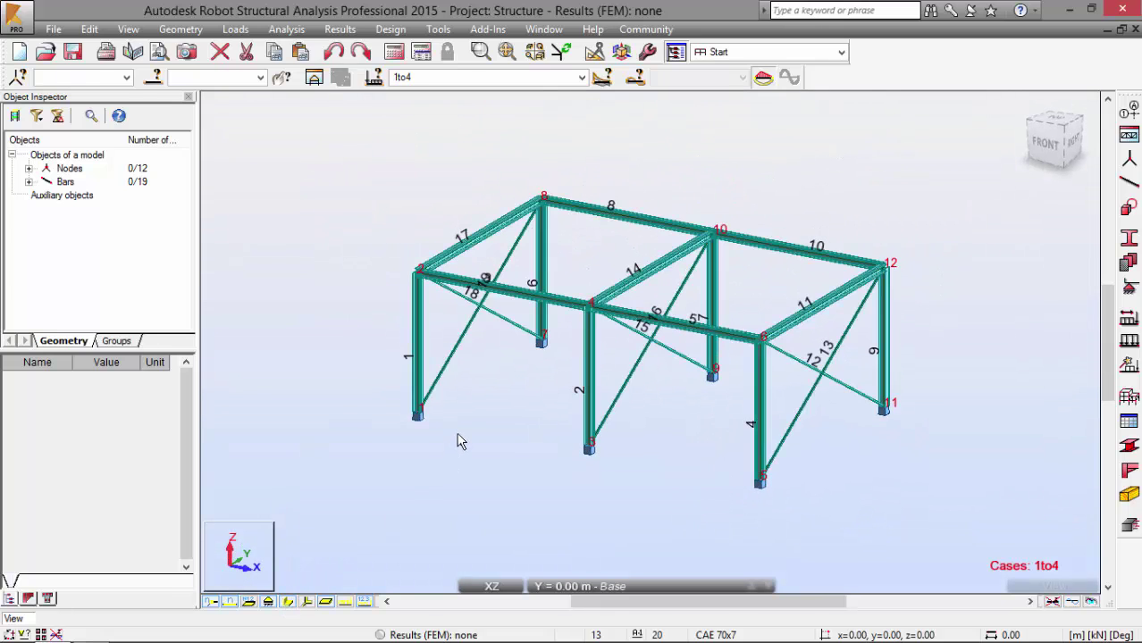